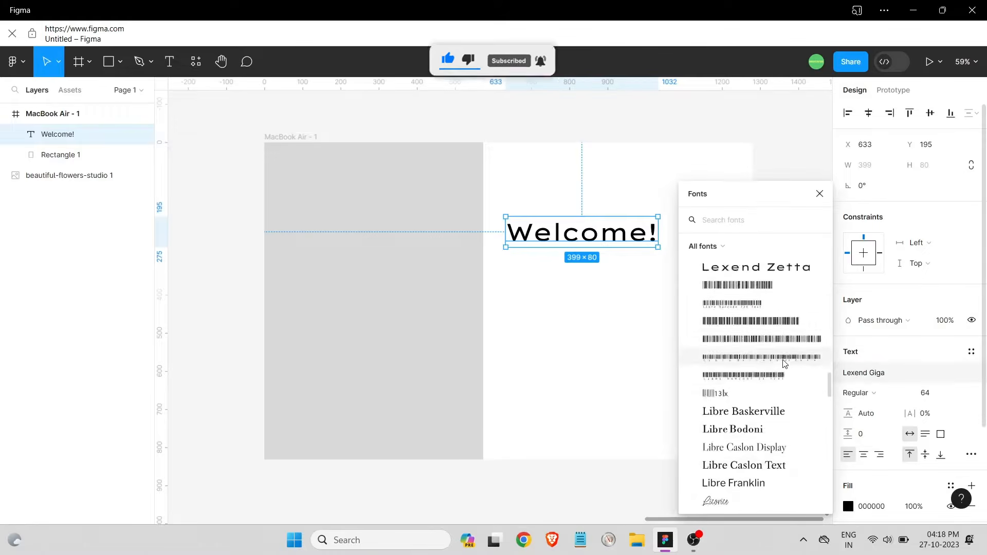
# Change the Welcome! heading font to Ligconsolata
pyautogui.scroll(-5, 782, 334)
pyautogui.click(761, 305)
pyautogui.click(851, 374)
pyautogui.scroll(-2, 720, 409)
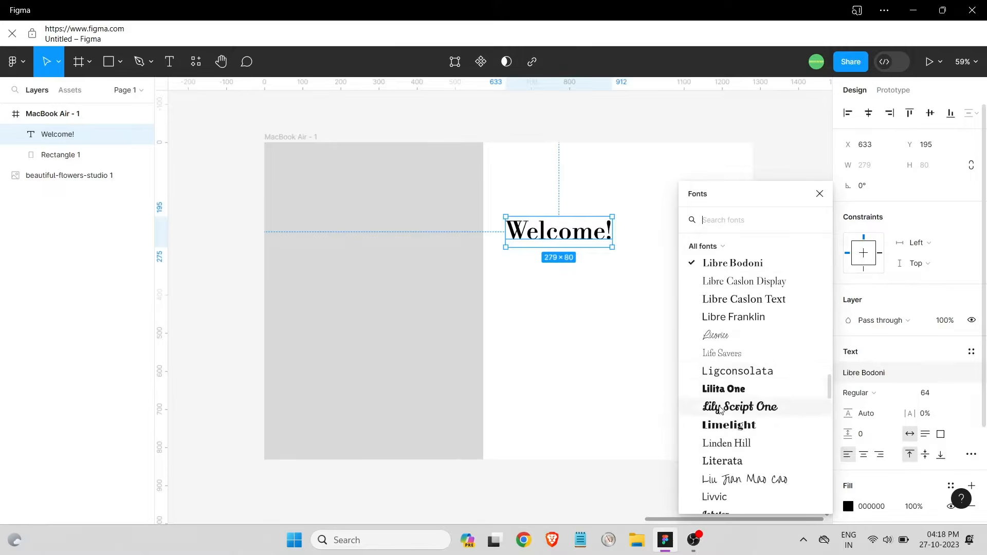
pyautogui.click(739, 371)
pyautogui.click(581, 302)
pyautogui.click(564, 238)
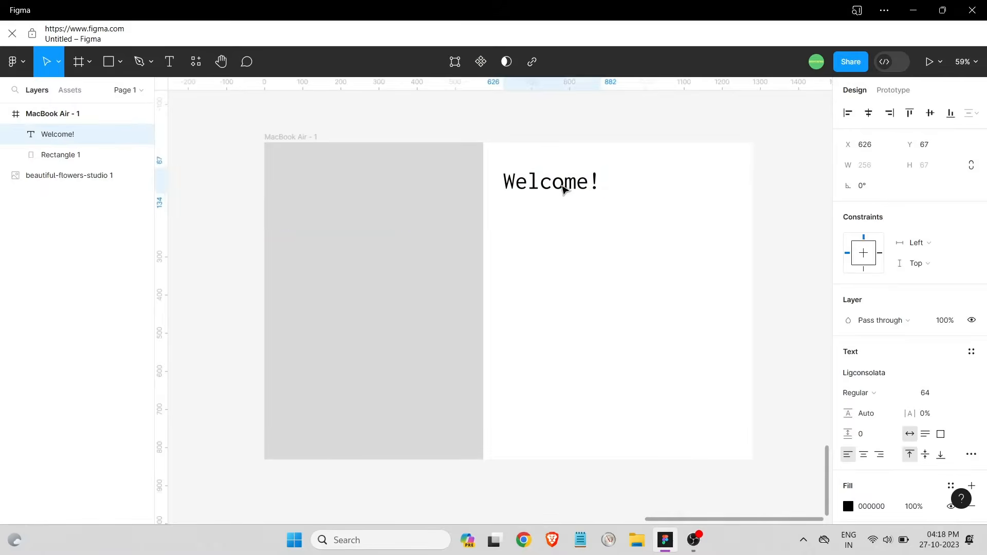
pyautogui.click(673, 287)
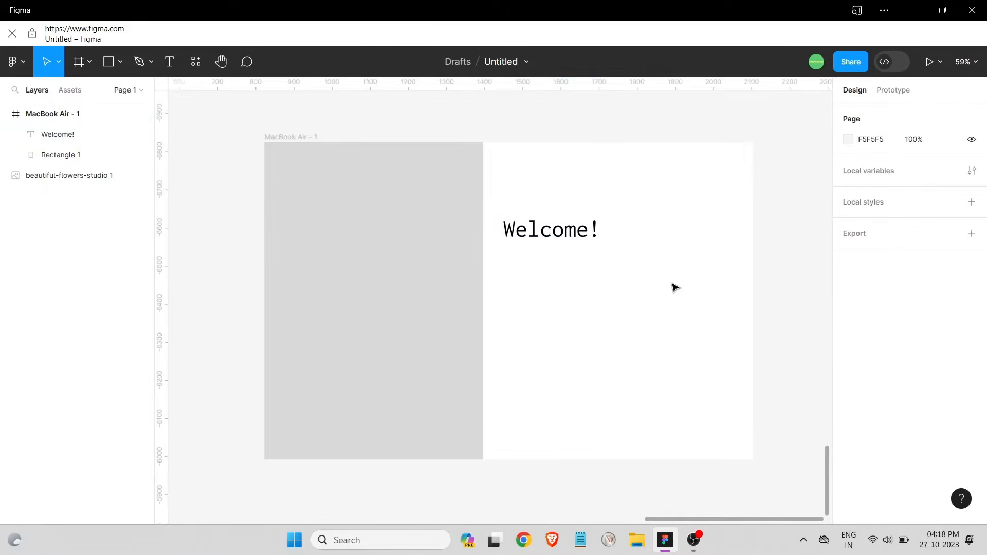
# Add a 'Back to website' text line above the heading at font size 20
pyautogui.click(539, 171)
pyautogui.write('Back t')
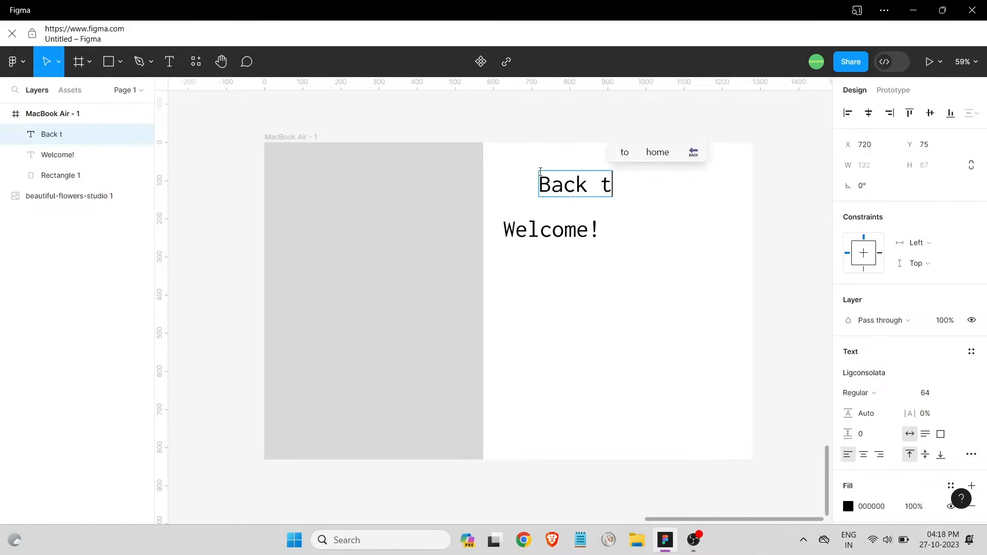
pyautogui.write('o website')
pyautogui.press('Escape')
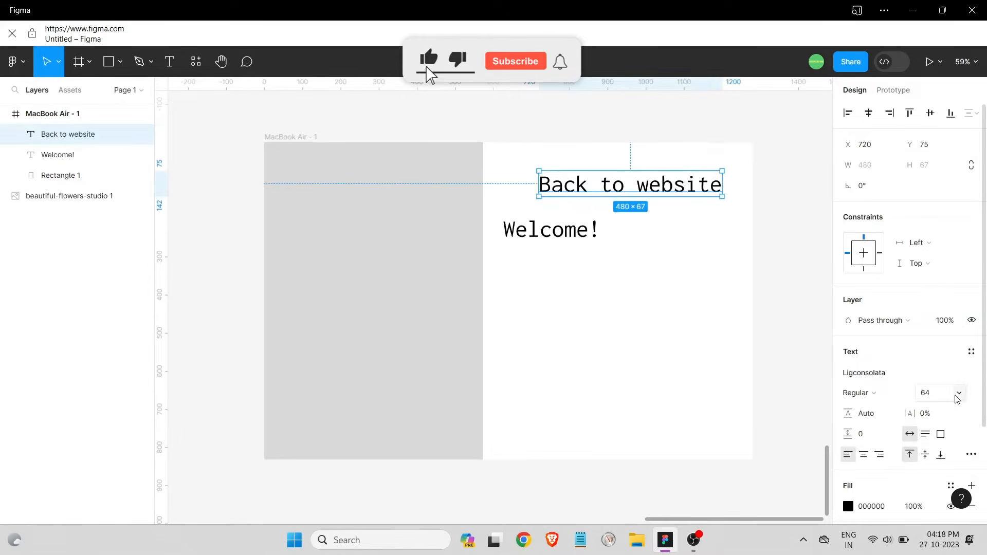
pyautogui.click(957, 394)
pyautogui.click(940, 331)
pyautogui.click(959, 396)
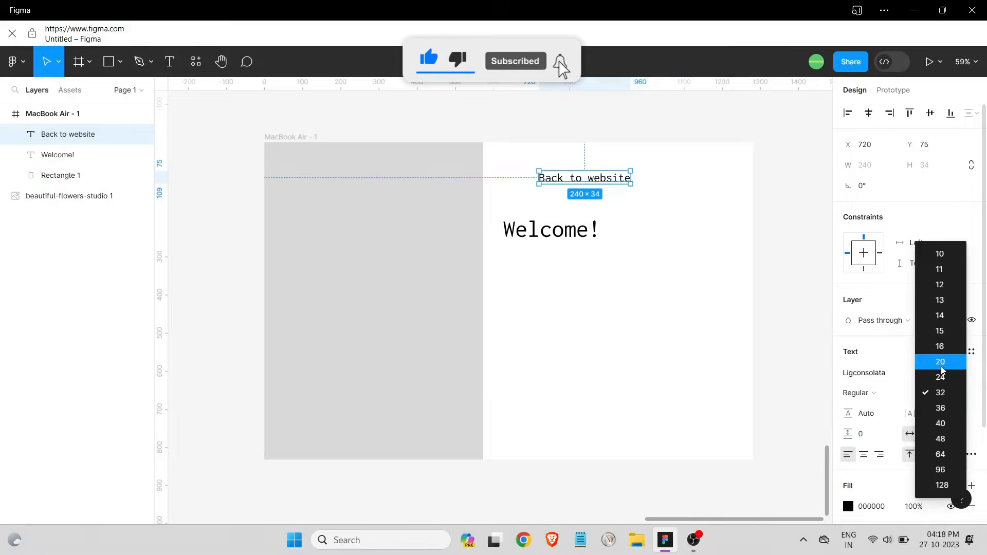
pyautogui.click(942, 366)
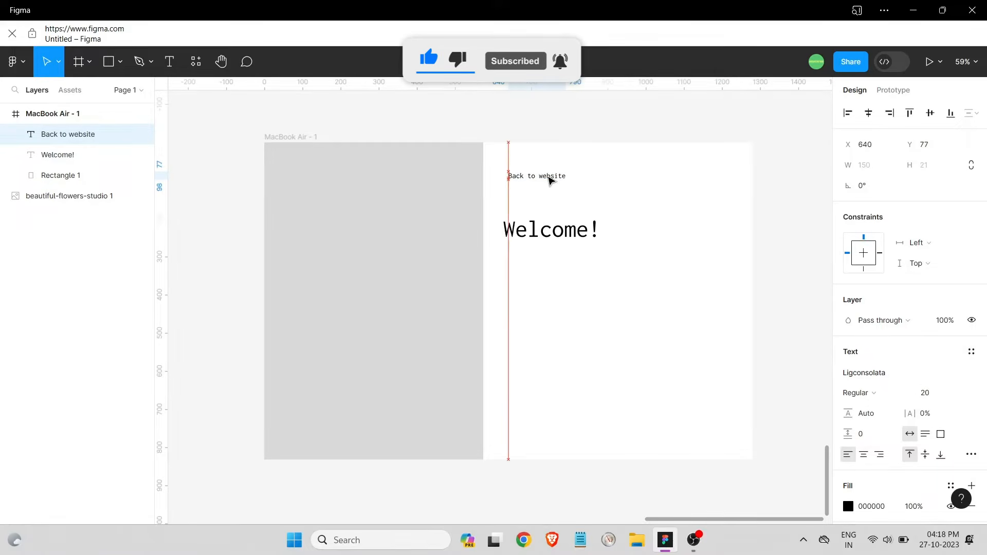
pyautogui.click(545, 203)
# Insert the caret-back-sharp icon from the Iconify plugin, searching 'back', onto the frame
pyautogui.click(196, 61)
pyautogui.click(258, 90)
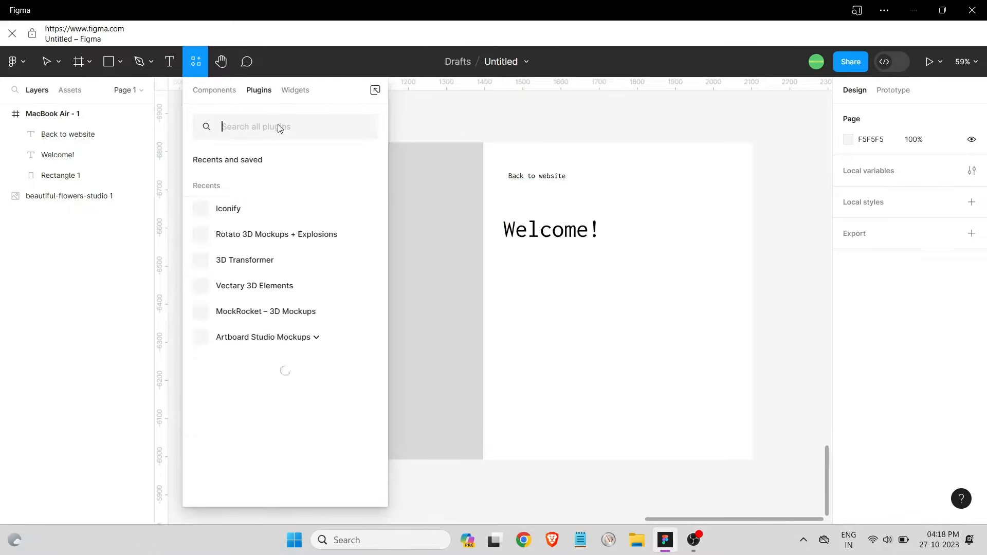
pyautogui.click(266, 199)
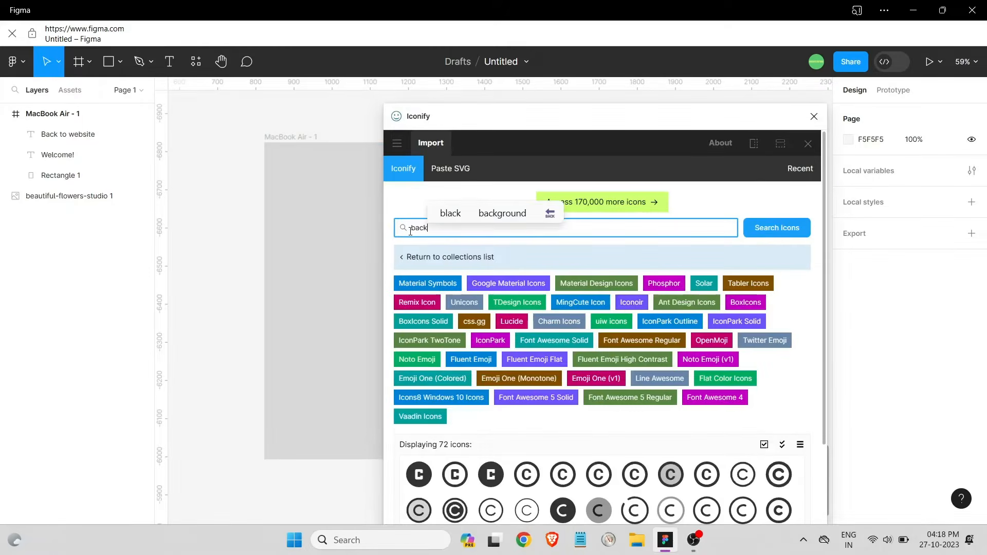
pyautogui.click(771, 229)
pyautogui.scroll(-3, 571, 379)
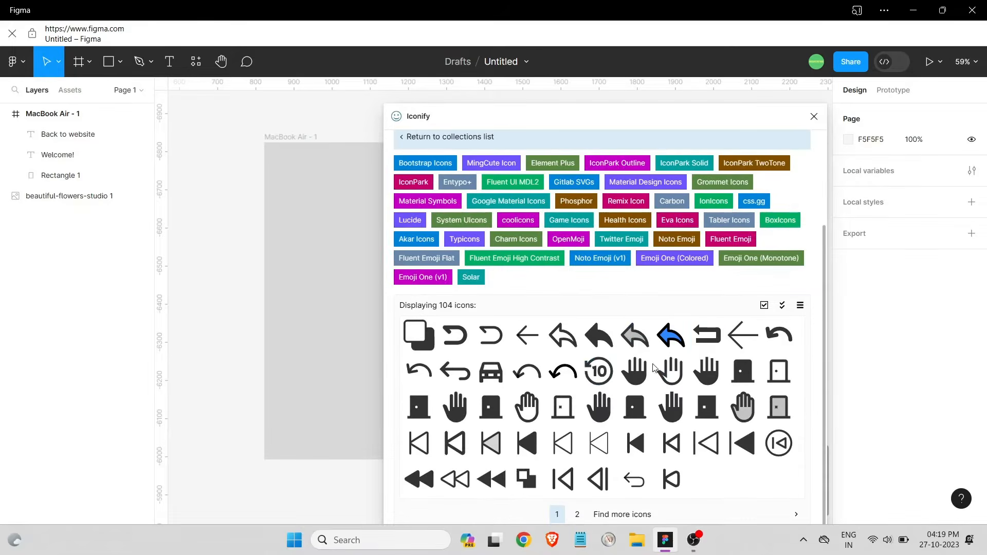
pyautogui.click(577, 515)
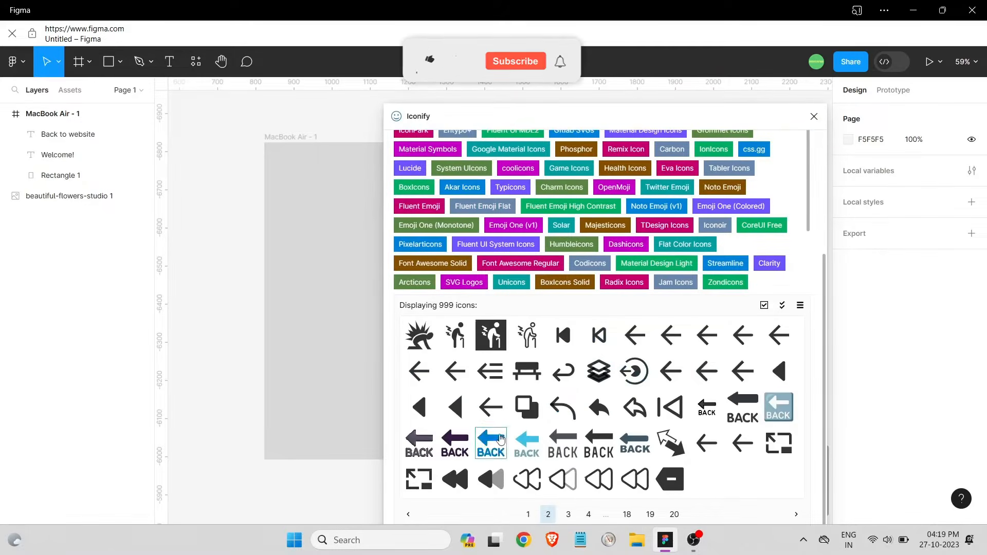
pyautogui.moveTo(451, 413); pyautogui.dragTo(335, 368)
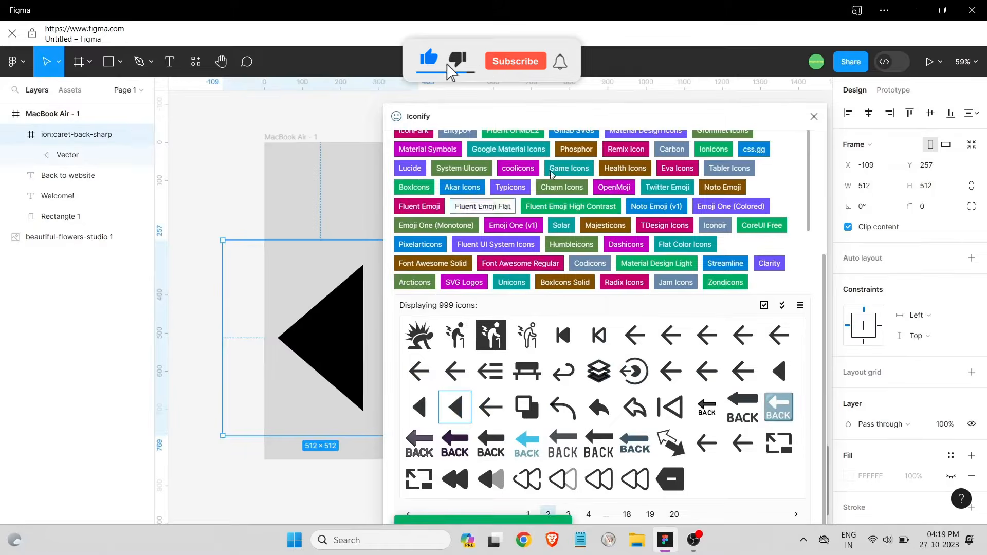
pyautogui.click(814, 118)
# Resize the caret icon to about 64×64 beside the Back to website text
pyautogui.moveTo(417, 435); pyautogui.dragTo(506, 180)
pyautogui.scroll(5, 506, 179)
pyautogui.scroll(-5, 455, 212)
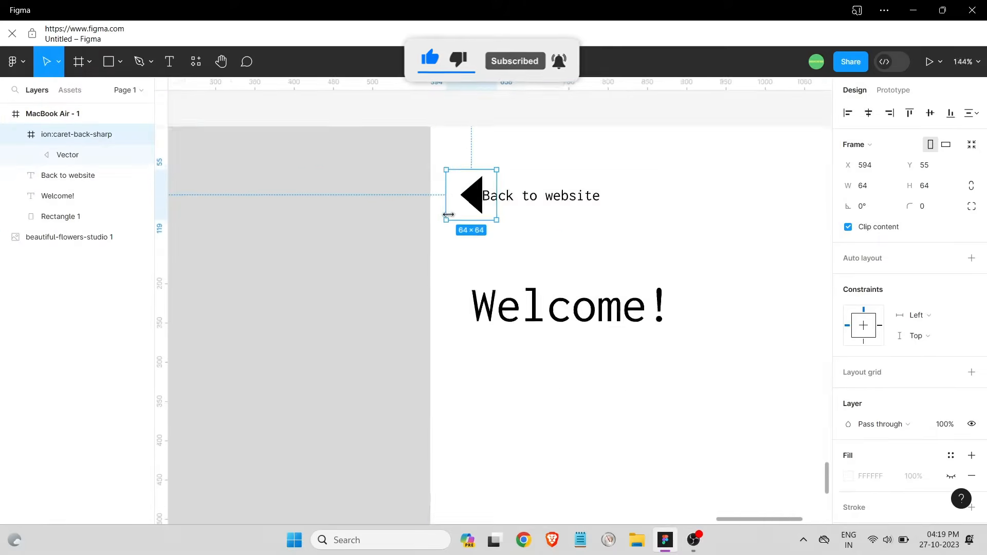
pyautogui.press('Escape')
# Add a 13-column layout grid to the MacBook Air frame
pyautogui.click(970, 289)
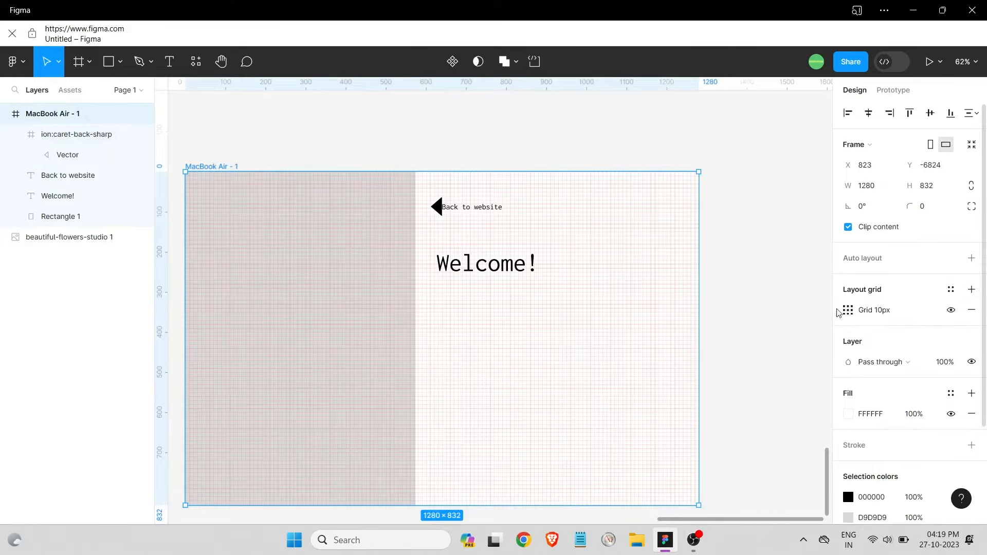
pyautogui.click(848, 310)
pyautogui.click(702, 312)
pyautogui.click(719, 326)
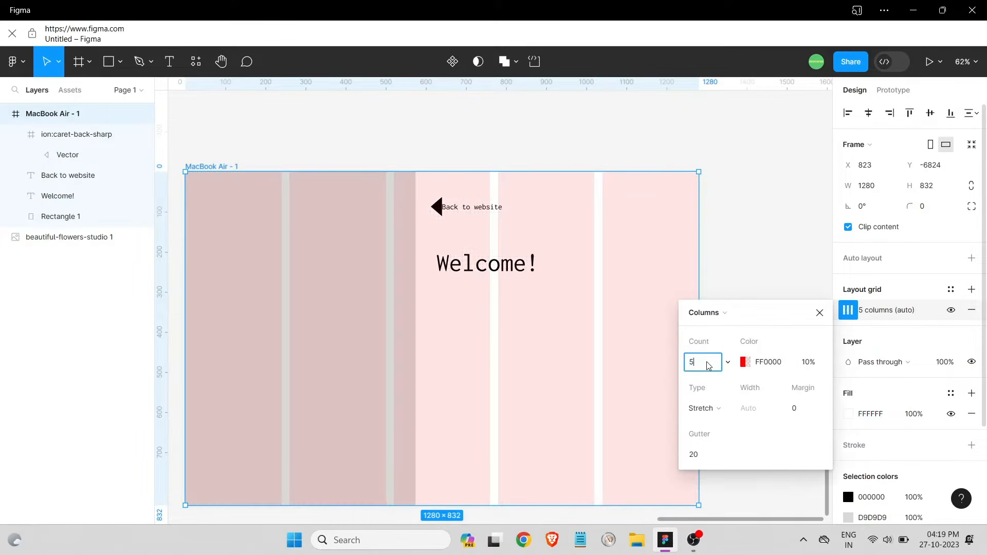
pyautogui.press('Return')
pyautogui.click(751, 207)
pyautogui.scroll(4, 403, 207)
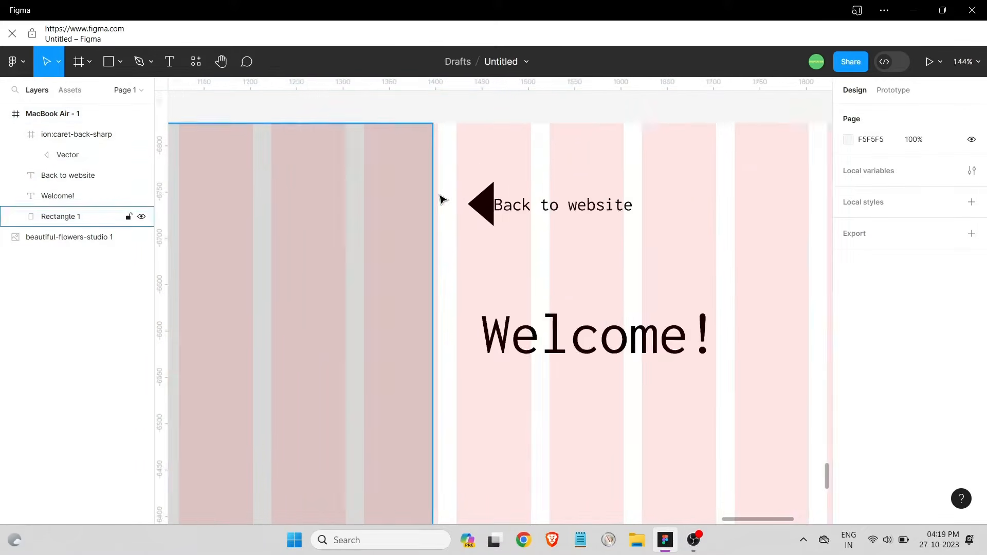
pyautogui.scroll(-3, 436, 198)
# Shrink the caret to 29×29 and centre it vertically against Back to website
pyautogui.click(430, 198)
pyautogui.scroll(6, 488, 189)
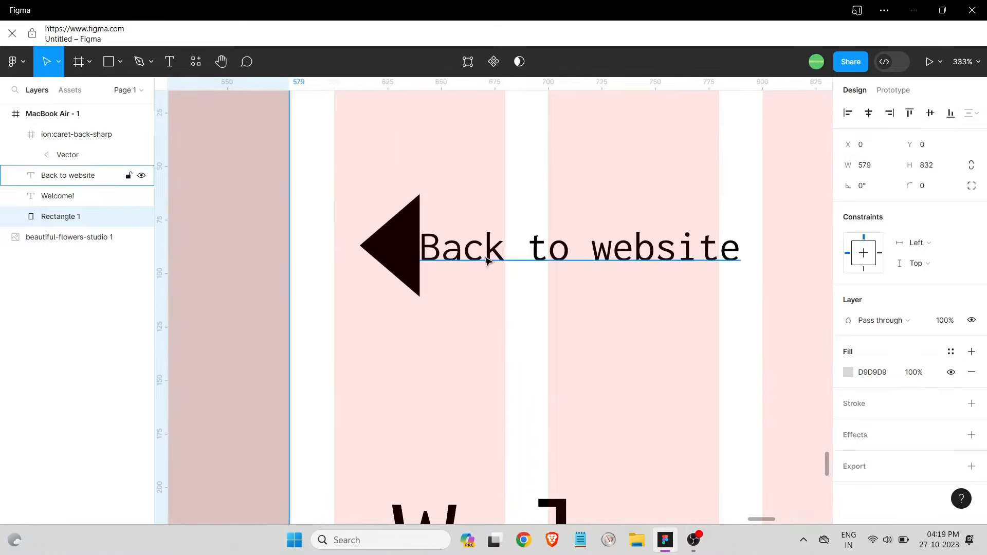
pyautogui.click(436, 292)
pyautogui.moveTo(433, 297); pyautogui.dragTo(379, 238)
pyautogui.click(425, 116)
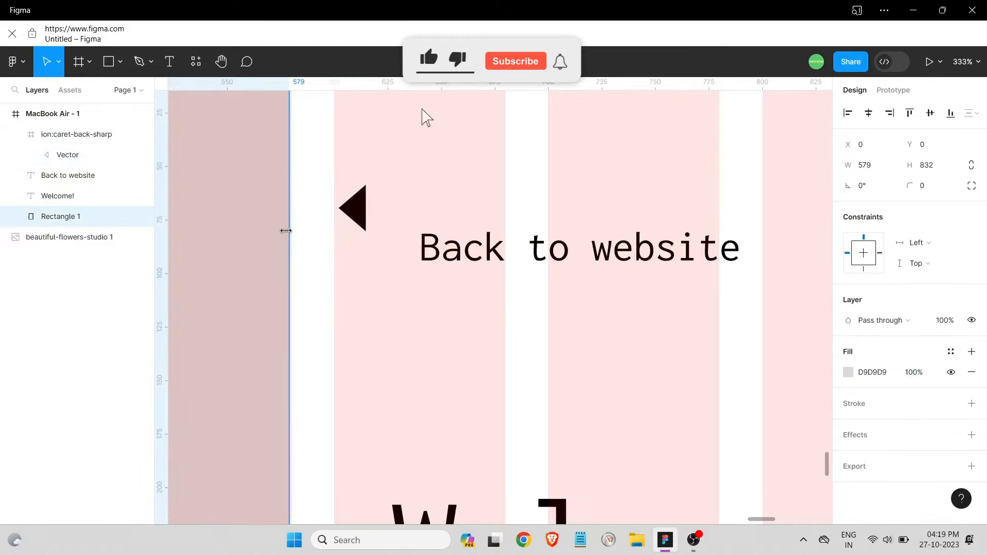
pyautogui.click(562, 264)
pyautogui.scroll(-4, 561, 264)
pyautogui.moveTo(544, 389); pyautogui.dragTo(593, 391)
pyautogui.scroll(-3, 587, 180)
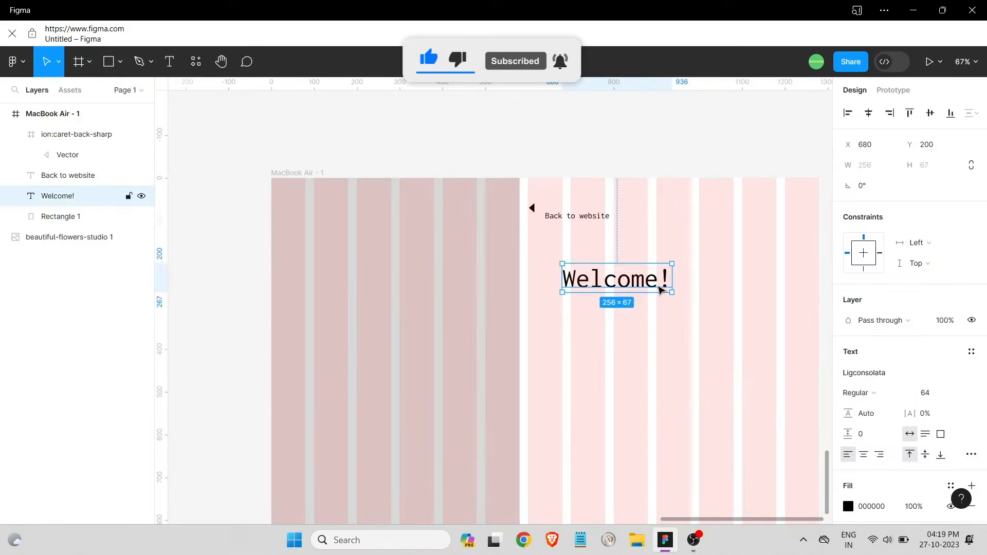
pyautogui.moveTo(592, 287); pyautogui.dragTo(575, 274)
pyautogui.scroll(6, 552, 204)
pyautogui.moveTo(454, 228); pyautogui.dragTo(466, 271)
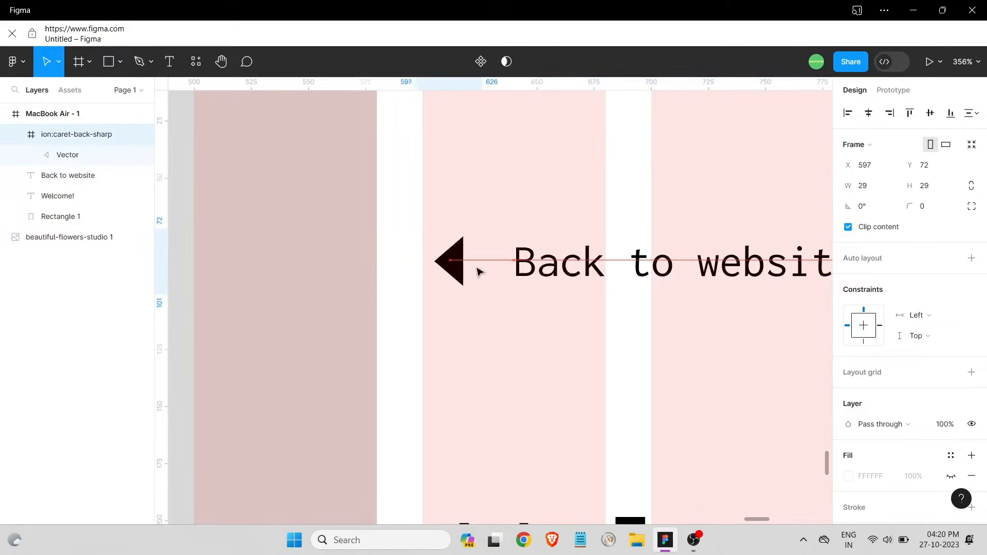
# Make the caret icon smaller and move it in line with the link text
pyautogui.click(557, 319)
pyautogui.scroll(-4, 605, 311)
pyautogui.scroll(3, 673, 306)
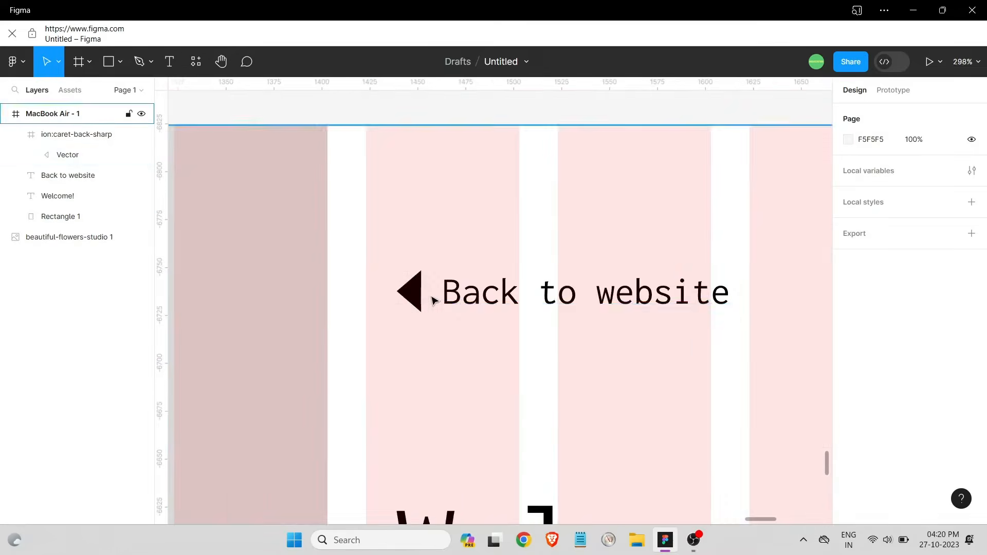
pyautogui.scroll(4, 429, 297)
pyautogui.click(451, 343)
pyautogui.moveTo(460, 350); pyautogui.dragTo(398, 288)
pyautogui.moveTo(375, 254); pyautogui.dragTo(402, 286)
# Set the Back to website text to font size 15
pyautogui.click(535, 296)
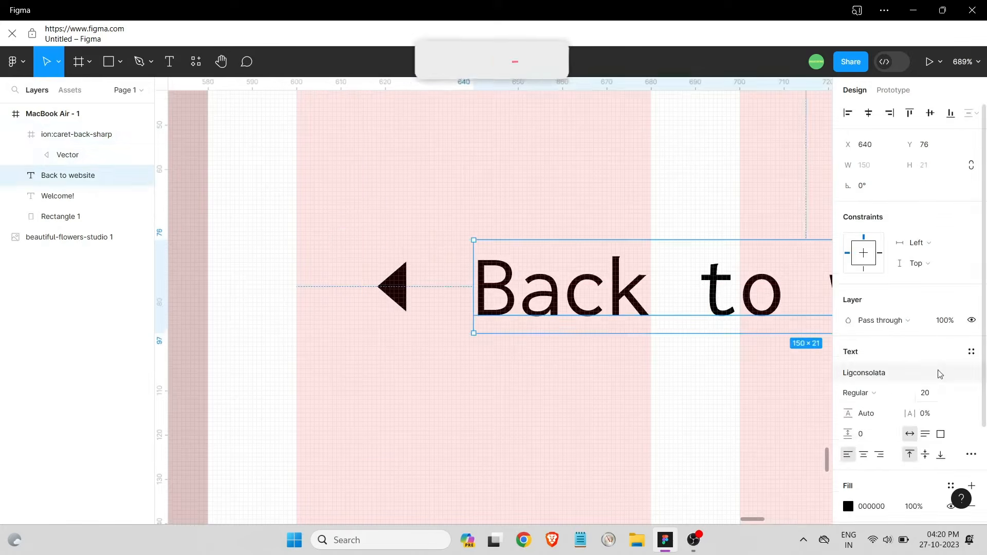
pyautogui.click(956, 392)
pyautogui.click(956, 356)
pyautogui.click(616, 351)
pyautogui.scroll(-5, 607, 347)
pyautogui.scroll(-4, 612, 344)
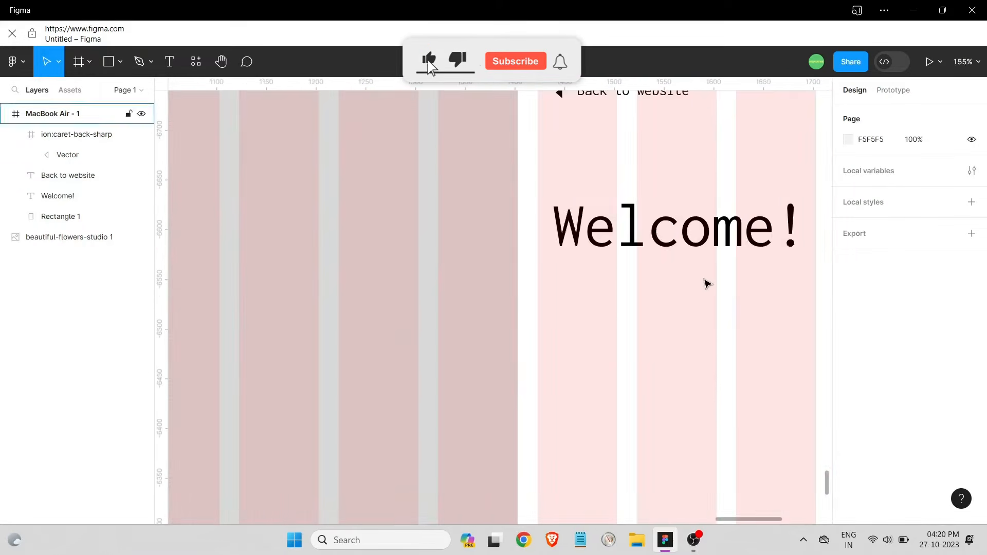
pyautogui.scroll(-4, 707, 280)
pyautogui.moveTo(670, 519); pyautogui.dragTo(730, 520)
pyautogui.scroll(5, 513, 242)
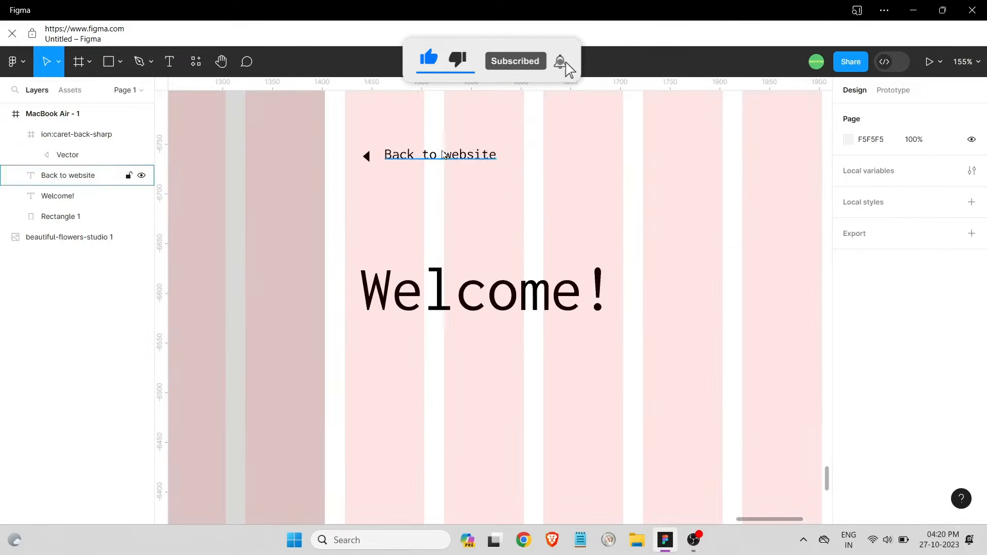
pyautogui.moveTo(443, 157); pyautogui.dragTo(445, 160)
pyautogui.click(539, 158)
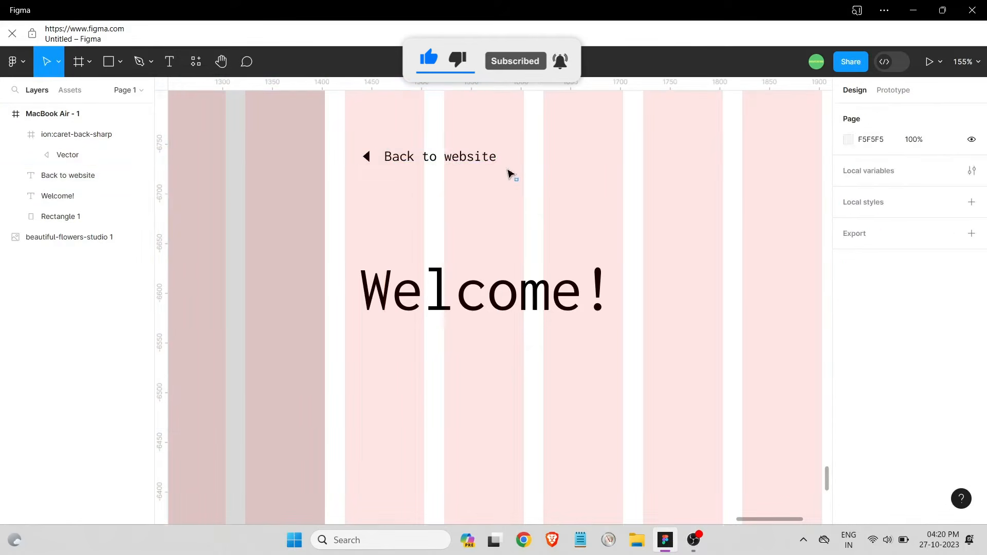
# Try aligning vertical centres of caret, link text and left panel, undo it, then nudge the text
pyautogui.moveTo(508, 171); pyautogui.dragTo(319, 139)
pyautogui.click(929, 114)
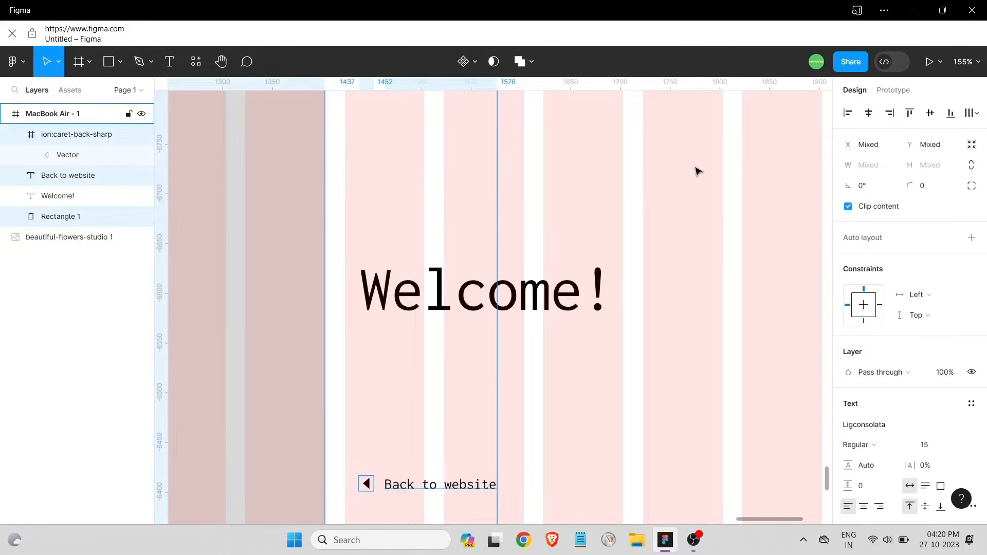
pyautogui.hotkey('ctrl', 'z')
pyautogui.click(639, 173)
pyautogui.scroll(-2, 604, 180)
pyautogui.click(529, 170)
pyautogui.moveTo(568, 176); pyautogui.dragTo(459, 158)
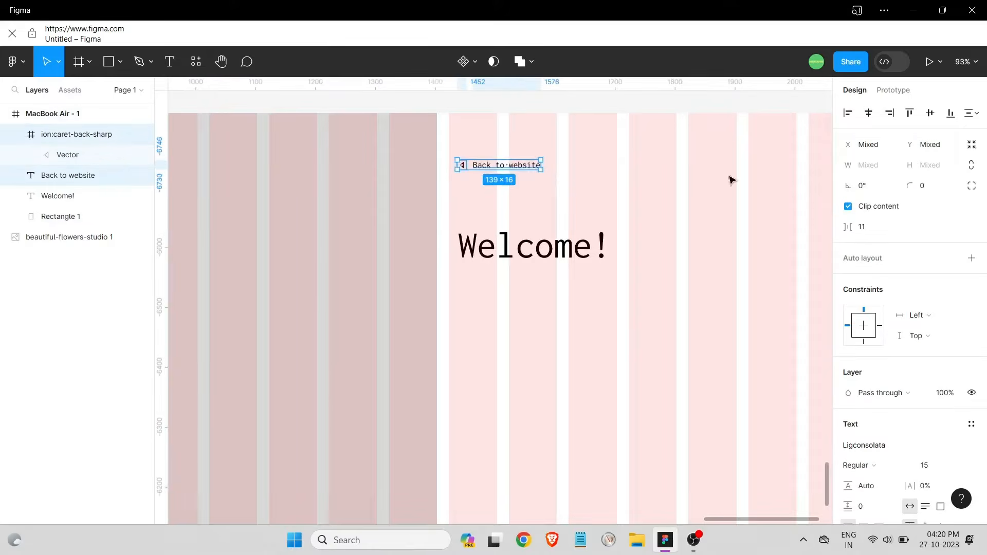
pyautogui.click(591, 154)
pyautogui.scroll(6, 493, 165)
pyautogui.scroll(-1, 528, 190)
pyautogui.moveTo(519, 238); pyautogui.dragTo(518, 236)
pyautogui.press('Escape')
# Move the Welcome! heading higher on the right panel, to Y 143
pyautogui.scroll(-8, 560, 301)
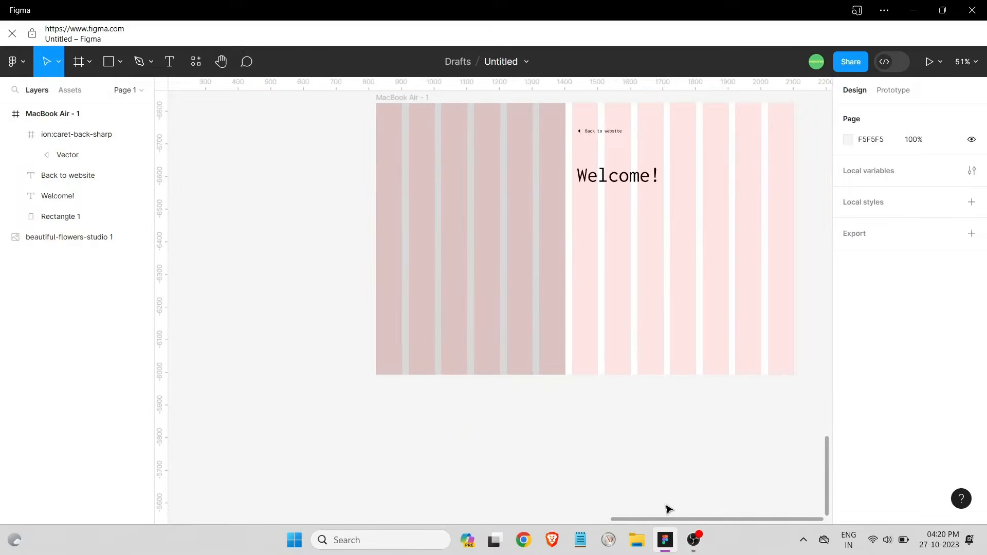
pyautogui.hscroll(4, 514, 287)
pyautogui.scroll(1, 442, 170)
pyautogui.moveTo(410, 216); pyautogui.dragTo(409, 202)
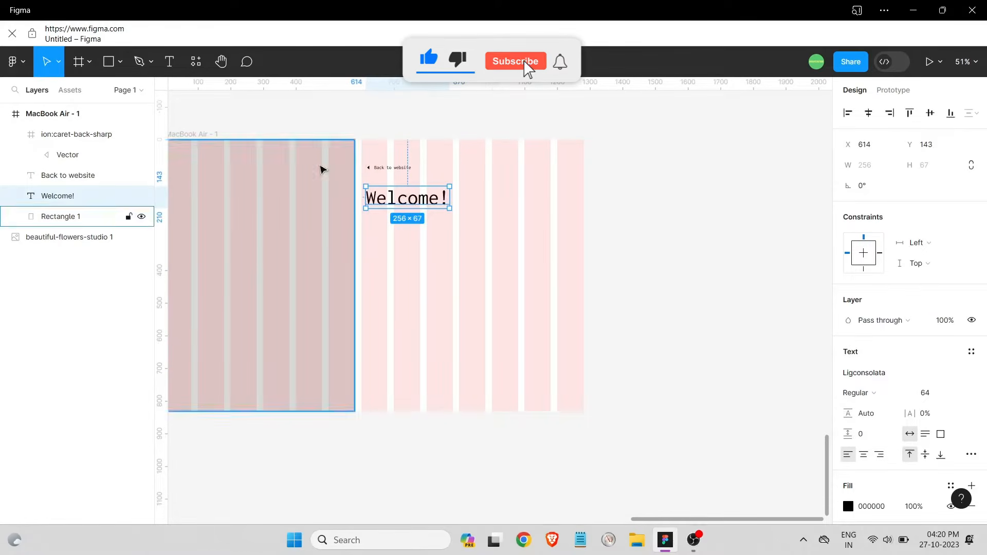
# Style Welcome! as Literata Bold 48 and line it up under Back to website
pyautogui.click(394, 261)
pyautogui.click(431, 202)
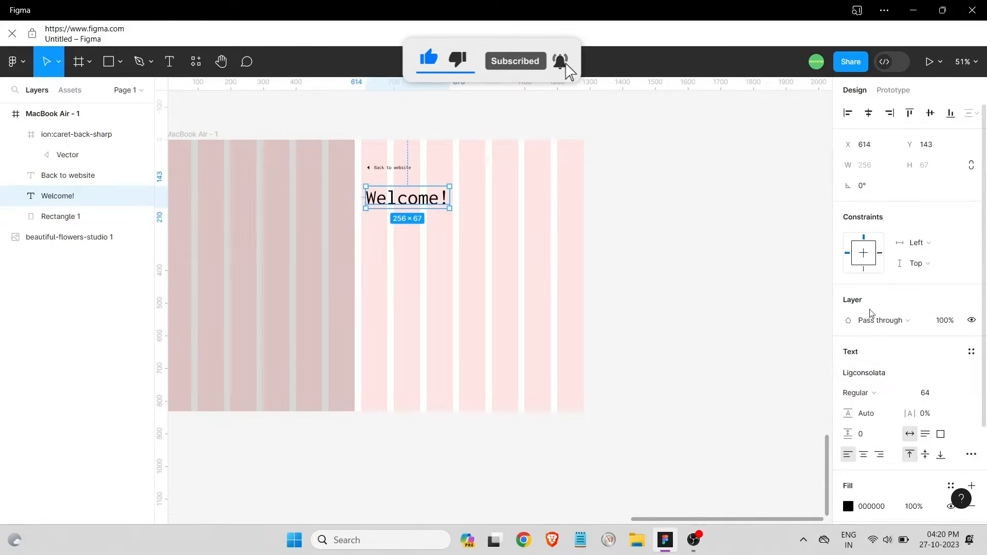
pyautogui.click(887, 377)
pyautogui.scroll(1, 747, 326)
pyautogui.click(745, 353)
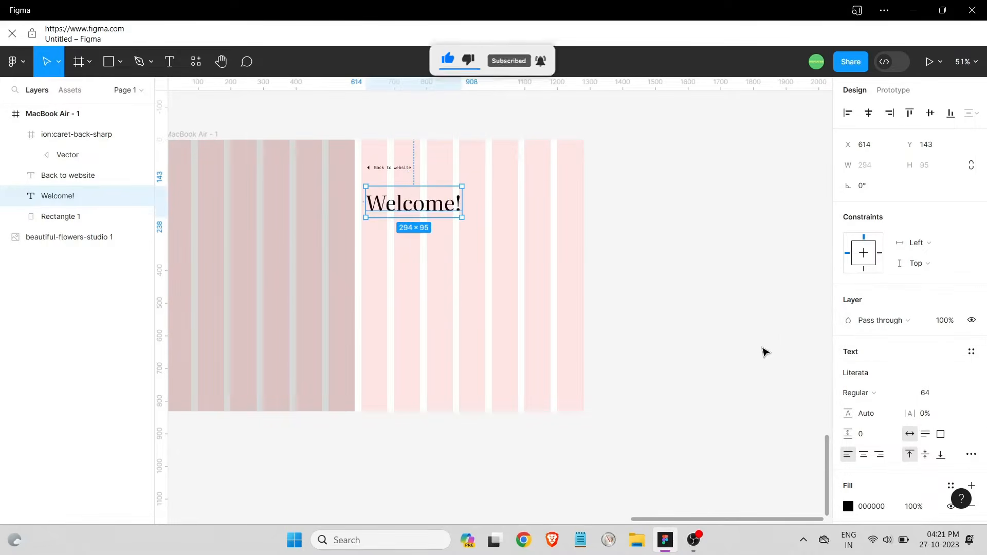
pyautogui.click(856, 392)
pyautogui.click(849, 362)
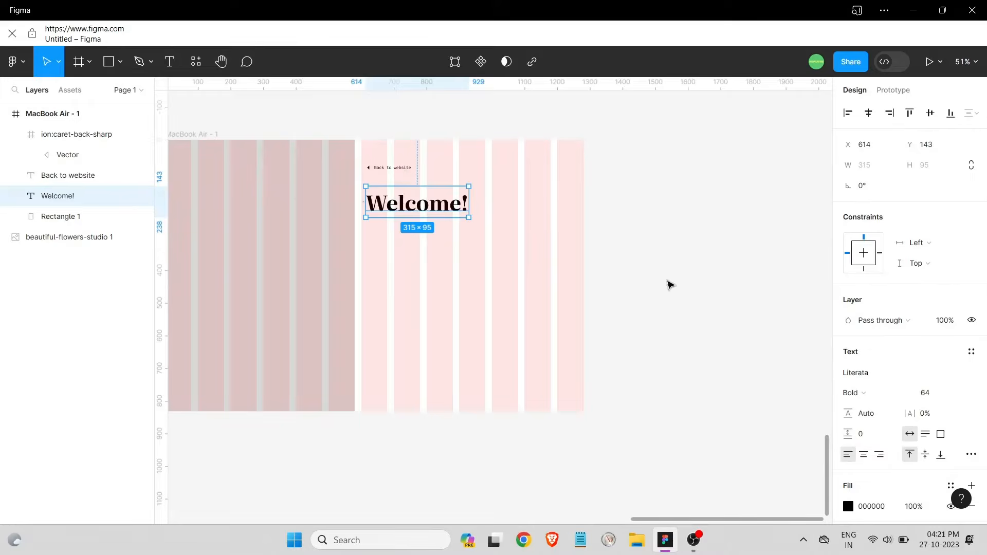
pyautogui.click(959, 394)
pyautogui.click(956, 378)
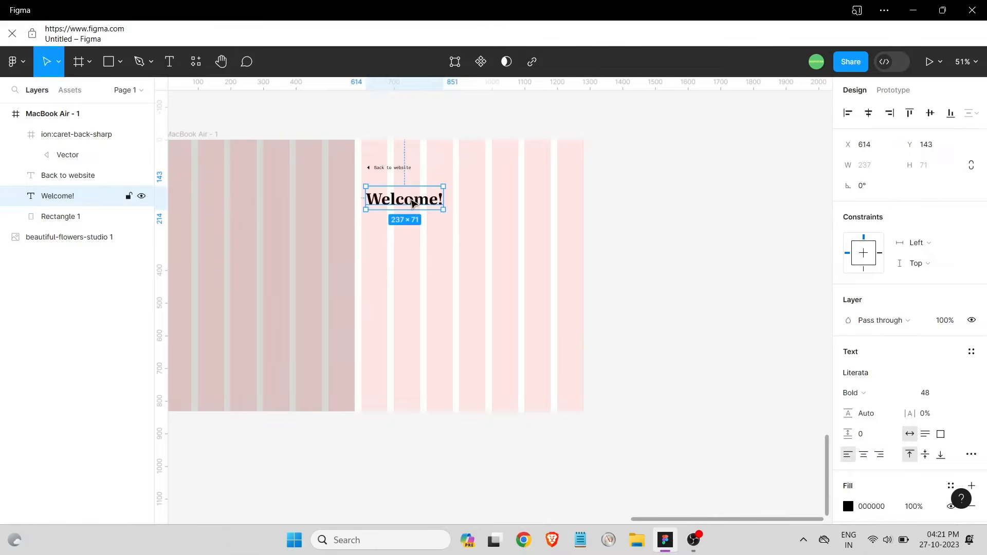
pyautogui.moveTo(411, 200); pyautogui.dragTo(418, 198)
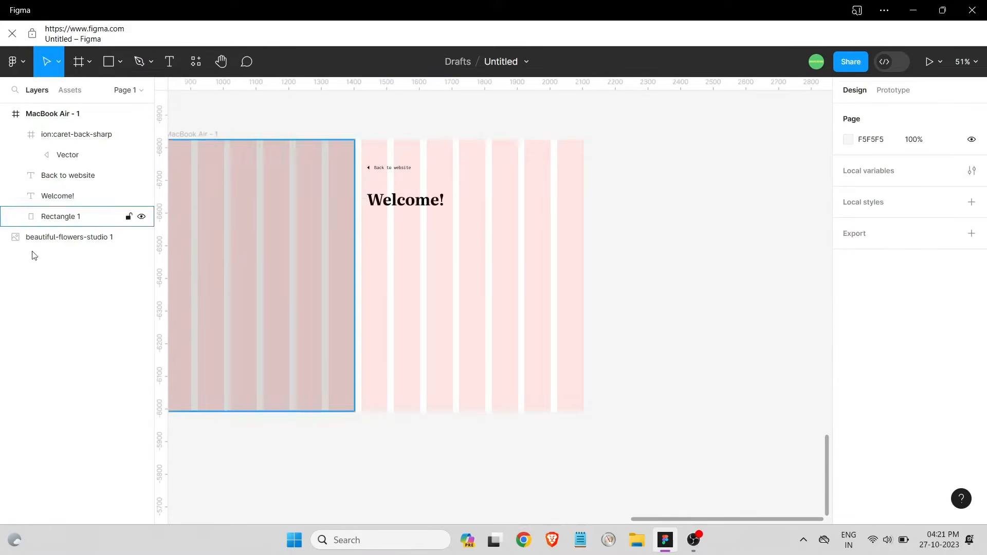
# Add a 'Create a free account or lo' text at size 15 just under Welcome!
pyautogui.click(169, 62)
pyautogui.click(390, 243)
pyautogui.write('C')
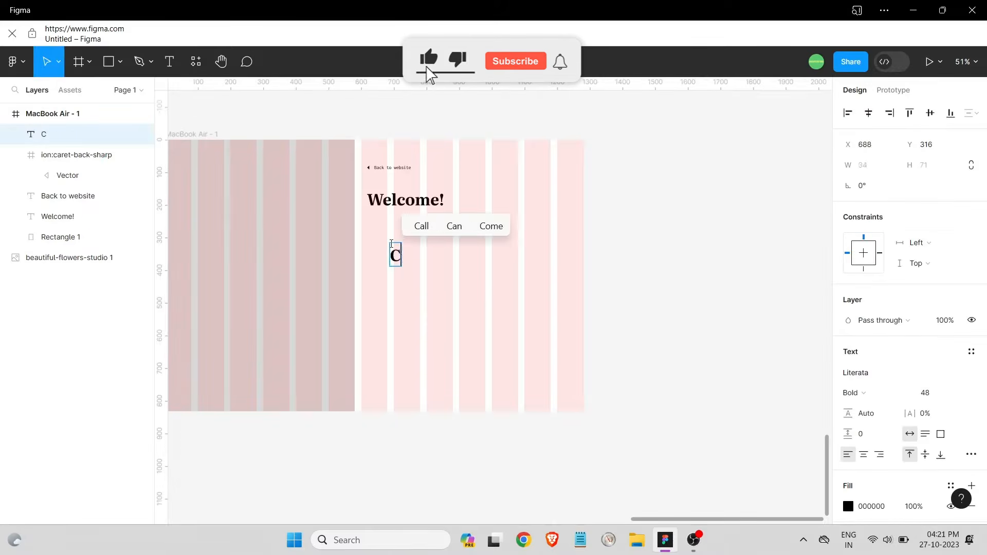
pyautogui.write('reate a free')
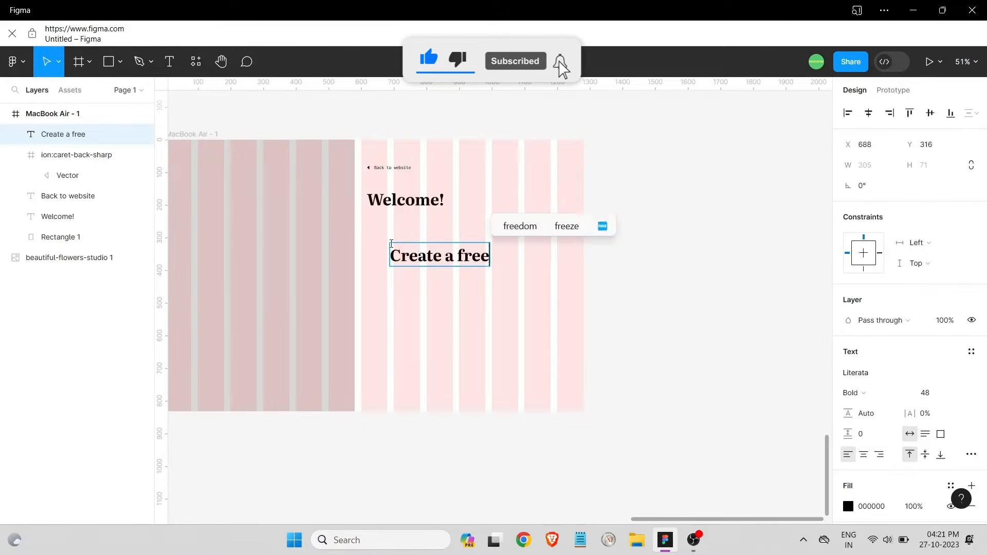
pyautogui.write(' account')
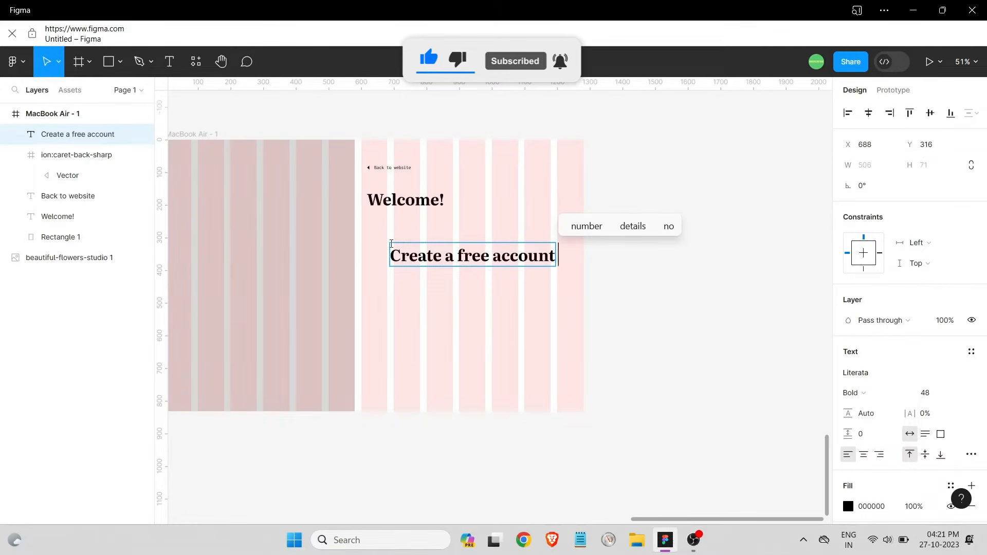
pyautogui.write(' or lo')
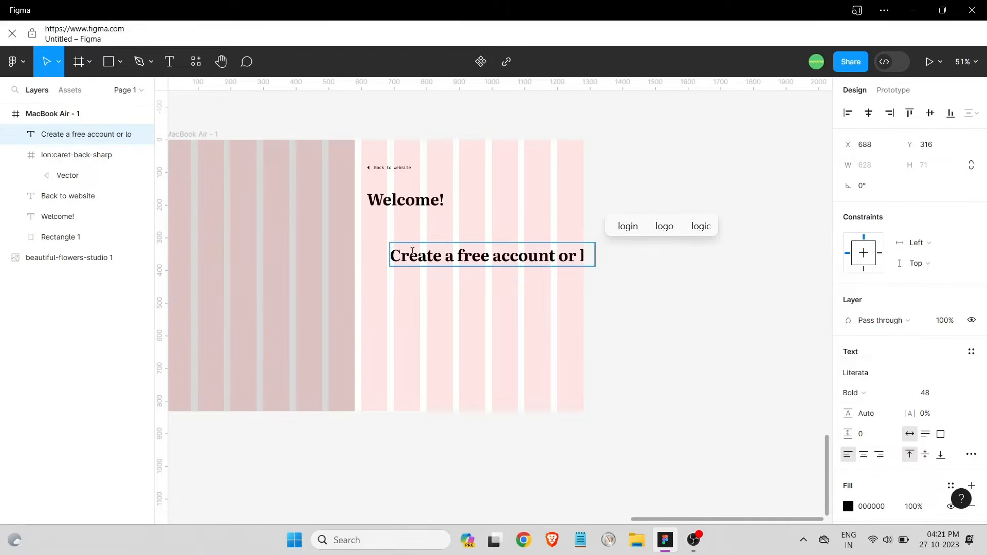
pyautogui.press('Escape')
pyautogui.click(958, 393)
pyautogui.click(942, 254)
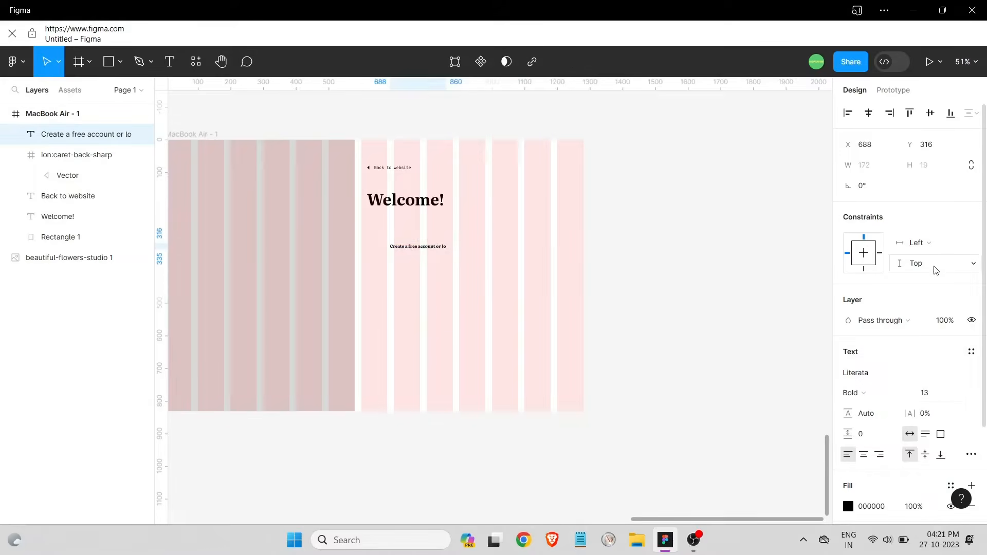
pyautogui.click(958, 394)
pyautogui.click(941, 337)
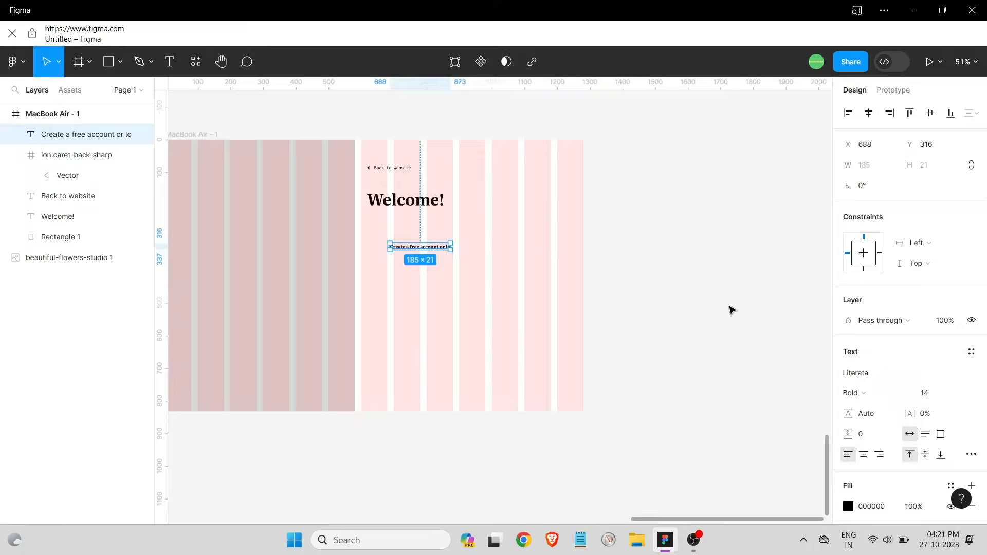
pyautogui.click(958, 393)
pyautogui.click(947, 353)
pyautogui.moveTo(413, 249); pyautogui.dragTo(390, 225)
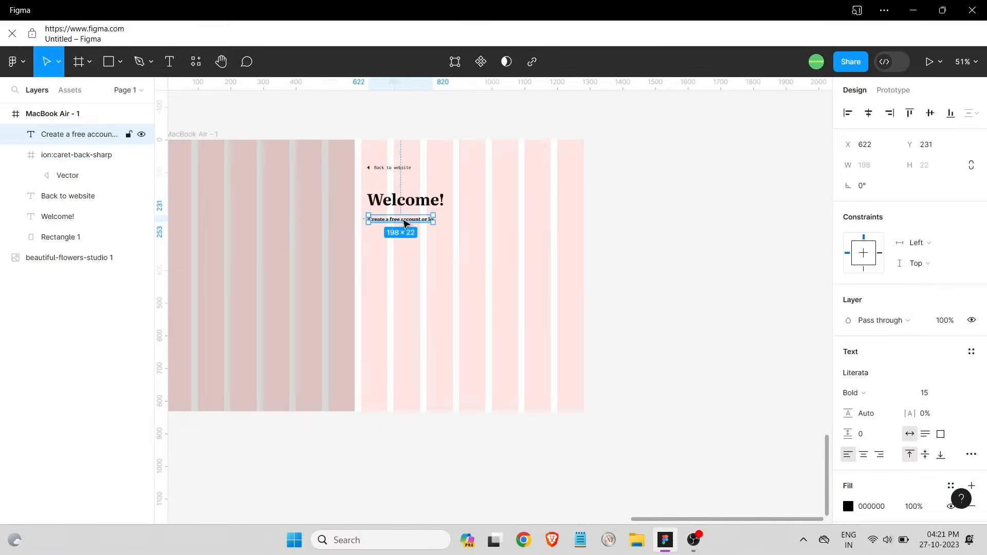
# Complete the subheading with 'gin to get started with nova' and start fixing 'login' to 'log in'
pyautogui.doubleClick(432, 218)
pyautogui.write('gin')
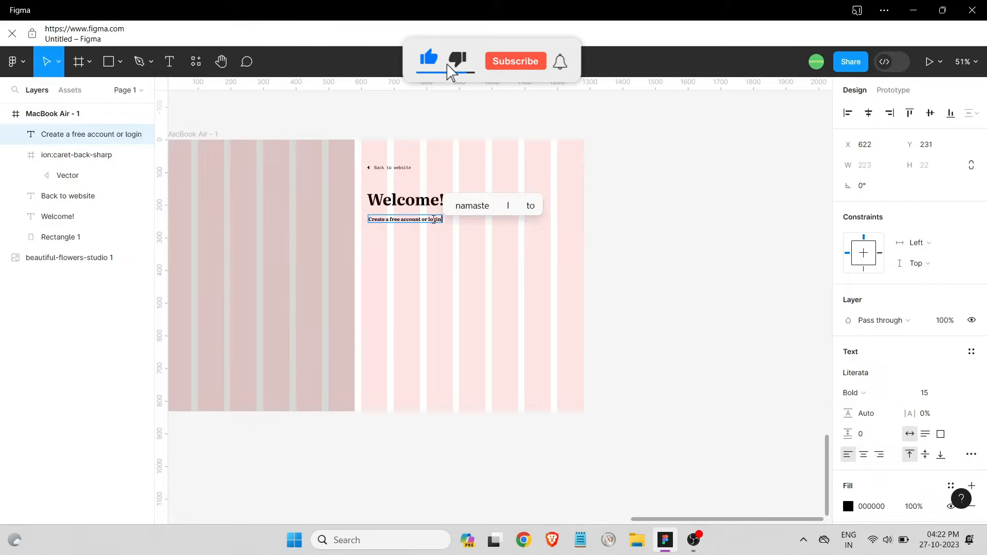
pyautogui.write(' to get started')
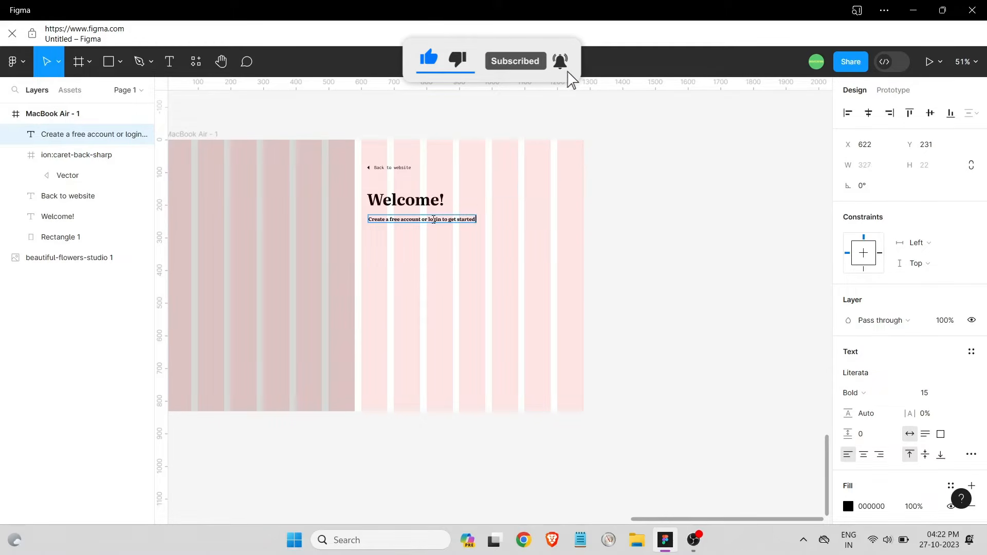
pyautogui.write(' with nova')
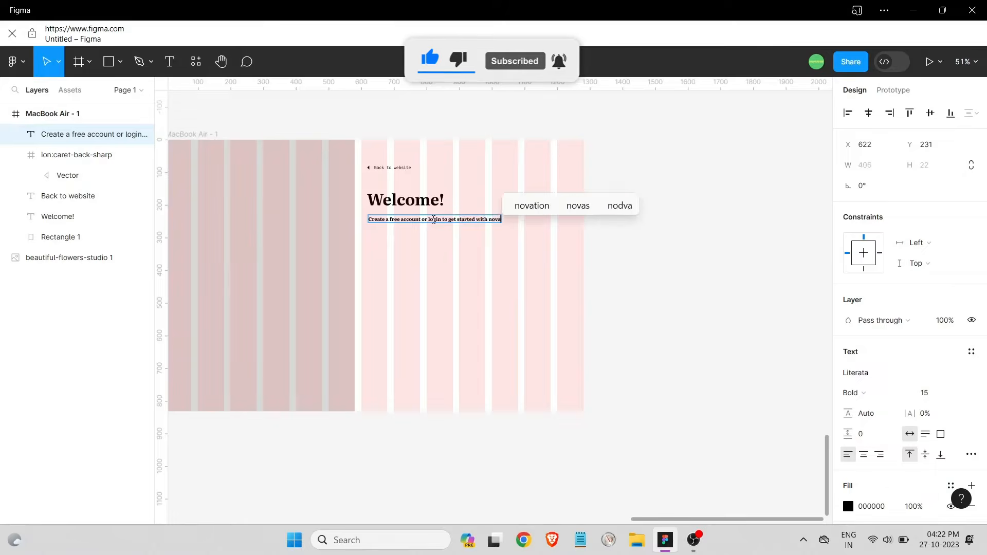
pyautogui.press('Escape')
pyautogui.hotkey('shift', '2')
pyautogui.doubleClick(521, 205)
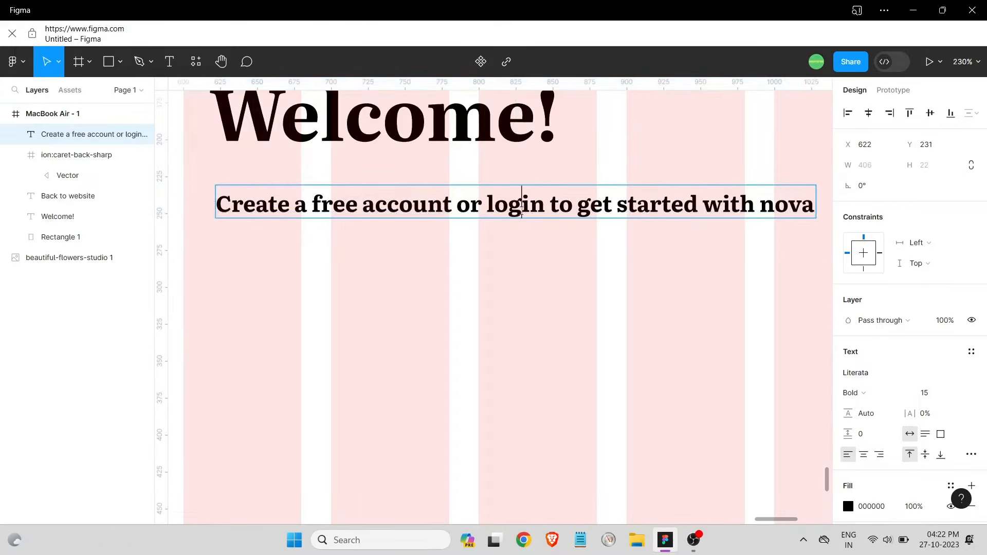
pyautogui.hotkey('ctrl', 'a')
pyautogui.moveTo(454, 206); pyautogui.dragTo(211, 205)
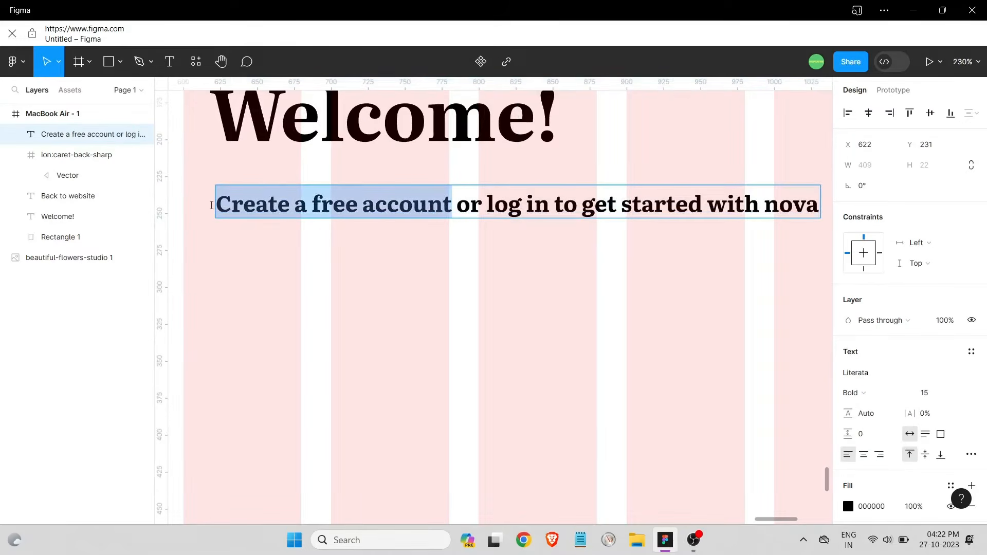
# Underline 'Create a free account' in the subheading
pyautogui.click(971, 454)
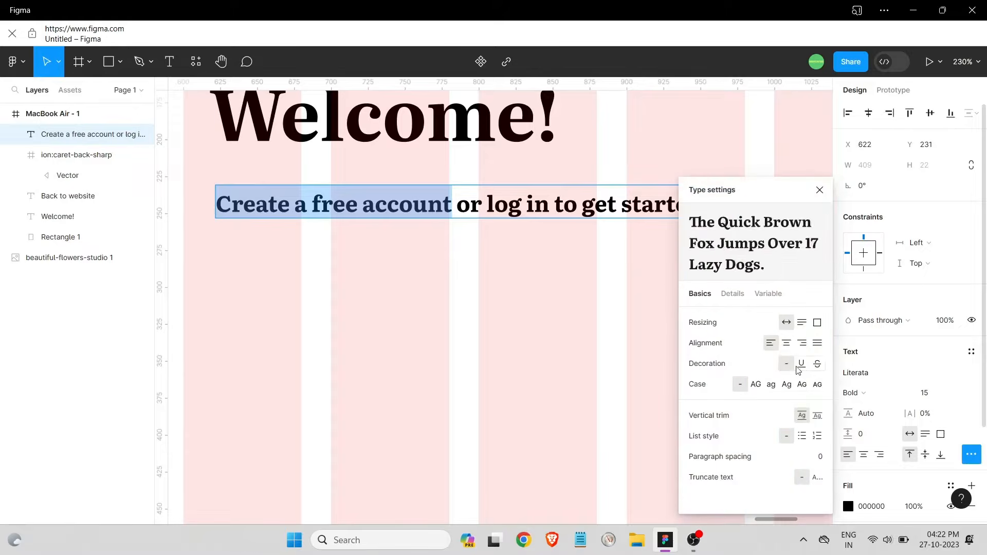
pyautogui.click(801, 365)
pyautogui.click(562, 312)
# Set the remaining subheading words, 'or log in to get started with nova', to Light weight
pyautogui.doubleClick(529, 209)
pyautogui.click(484, 209)
pyautogui.moveTo(457, 209); pyautogui.dragTo(742, 211)
pyautogui.click(820, 191)
pyautogui.click(595, 209)
pyautogui.moveTo(460, 206); pyautogui.dragTo(819, 206)
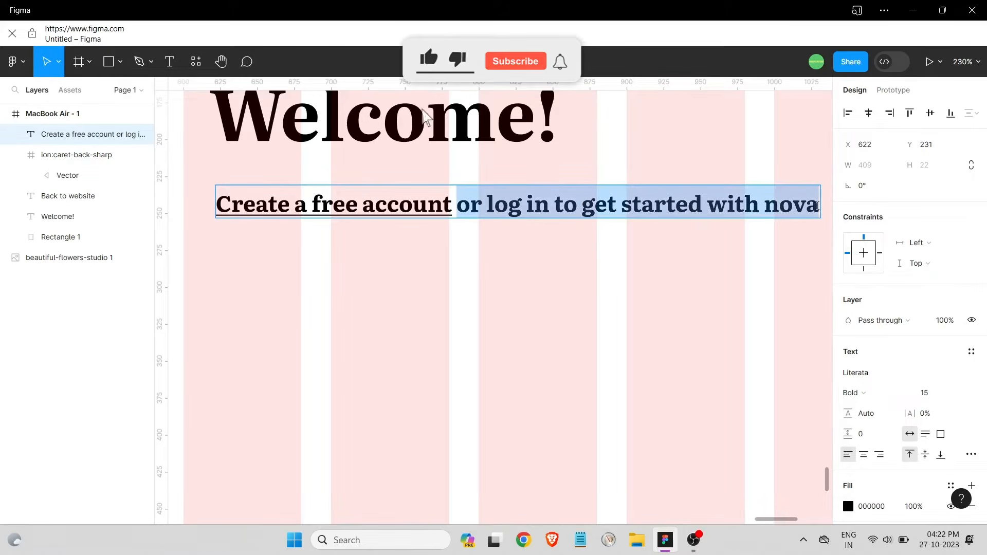
pyautogui.click(851, 392)
pyautogui.click(867, 331)
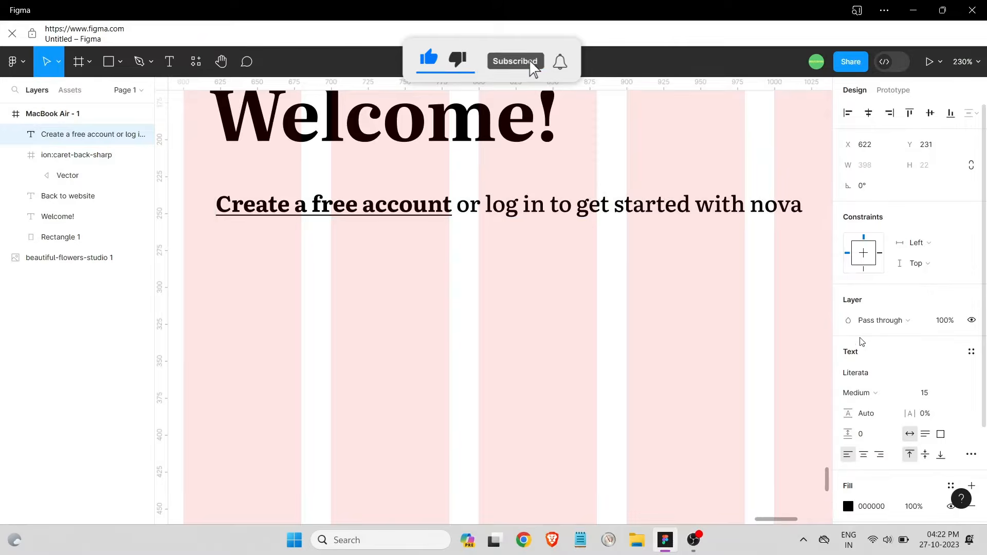
pyautogui.click(869, 393)
pyautogui.click(872, 314)
pyautogui.click(875, 393)
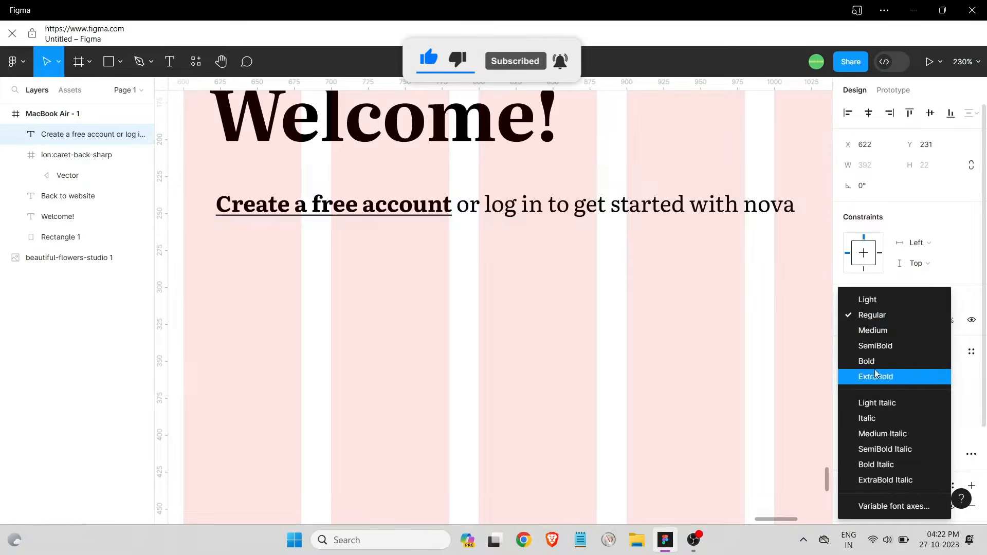
pyautogui.click(874, 300)
pyautogui.click(747, 322)
pyautogui.click(740, 322)
# Lower those words' fill opacity to about 69% so they read as faded grey
pyautogui.scroll(-2, 581, 329)
pyautogui.scroll(1, 635, 286)
pyautogui.click(644, 272)
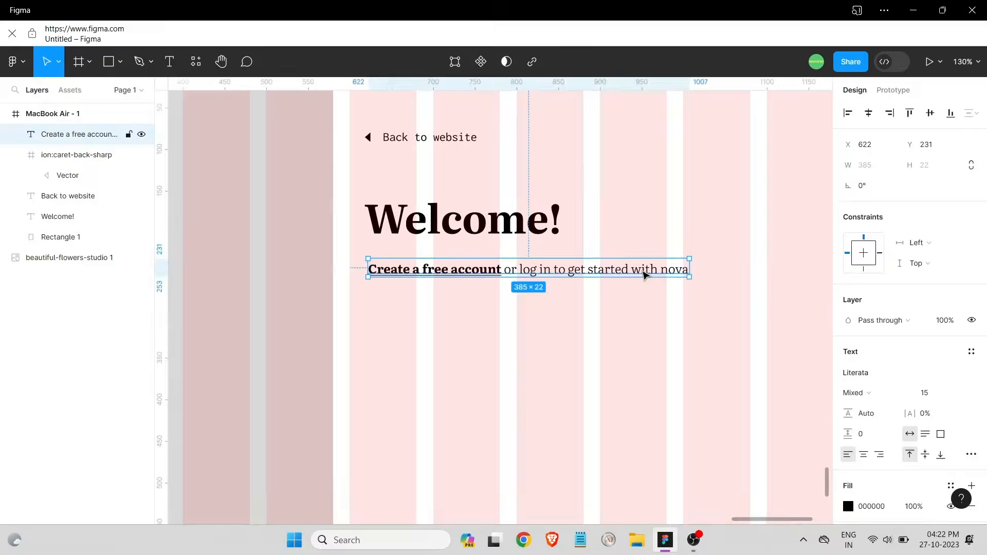
pyautogui.scroll(-2, 898, 377)
pyautogui.click(616, 307)
pyautogui.click(503, 266)
pyautogui.doubleClick(504, 268)
pyautogui.moveTo(502, 269); pyautogui.dragTo(688, 270)
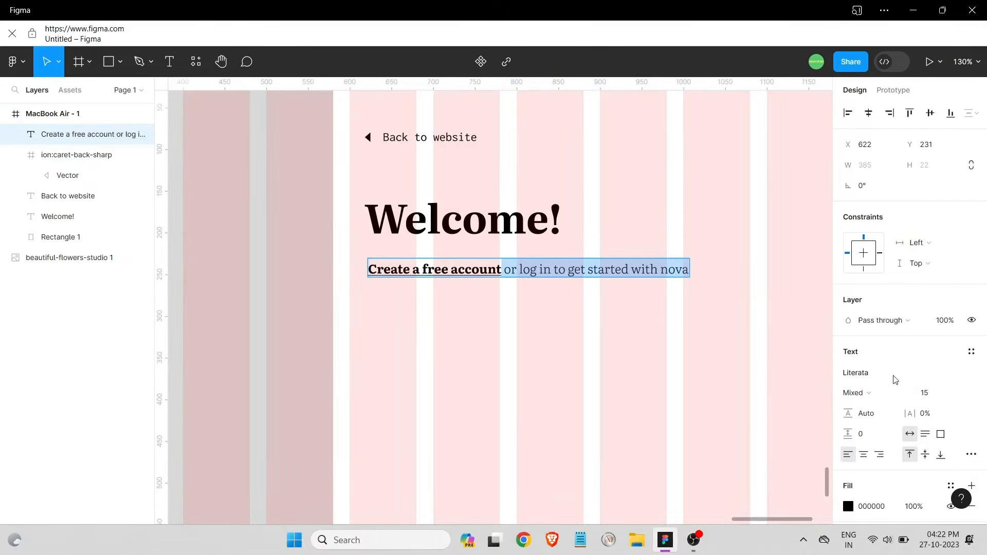
pyautogui.click(848, 506)
pyautogui.moveTo(817, 380); pyautogui.dragTo(769, 380)
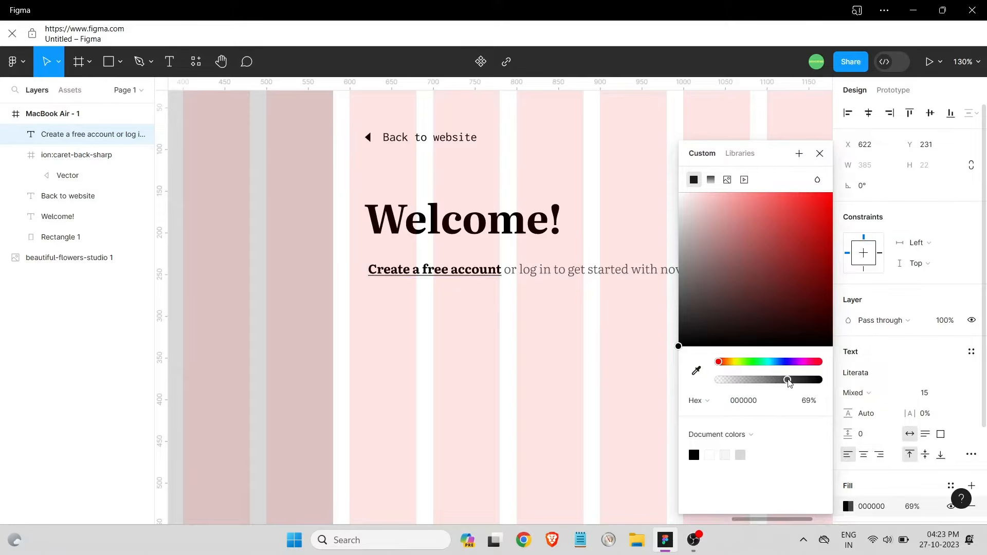
pyautogui.click(590, 351)
# Clear the selection and select the large left panel rectangle
pyautogui.scroll(-1, 542, 304)
pyautogui.scroll(-3, 543, 303)
pyautogui.click(575, 262)
pyautogui.scroll(-2, 575, 261)
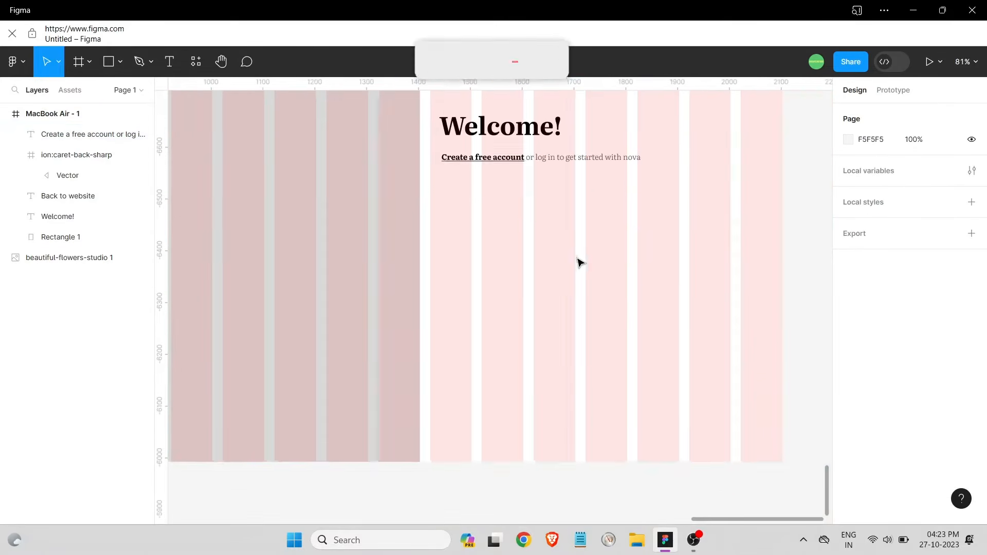
pyautogui.scroll(3, 583, 257)
pyautogui.click(230, 165)
pyautogui.scroll(-1, 383, 185)
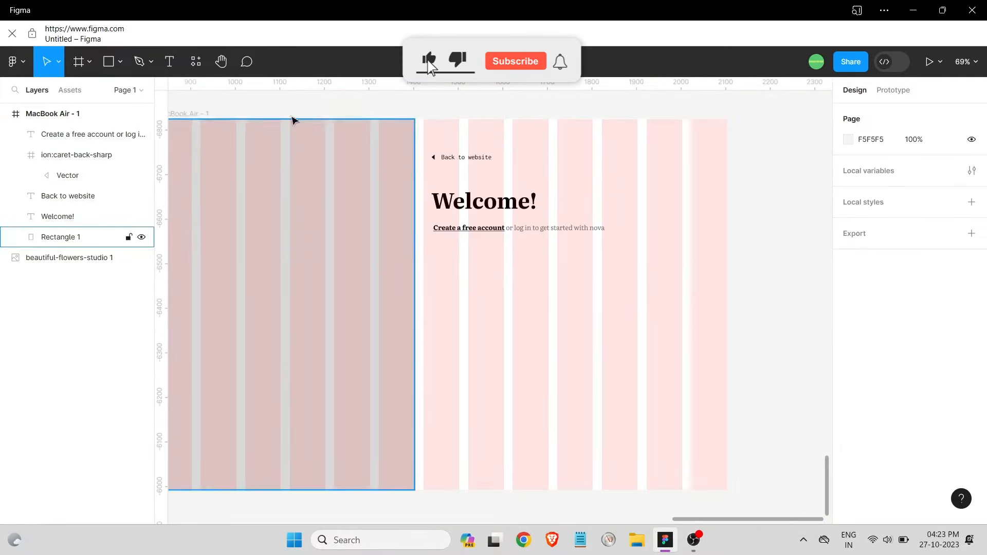
# Draw a 460×48 bar below the subheading and round its corners
pyautogui.press('Escape')
pyautogui.moveTo(433, 249)
pyautogui.mouseDown()
pyautogui.moveTo(489, 273)
pyautogui.moveTo(638, 261)
pyautogui.mouseUp()
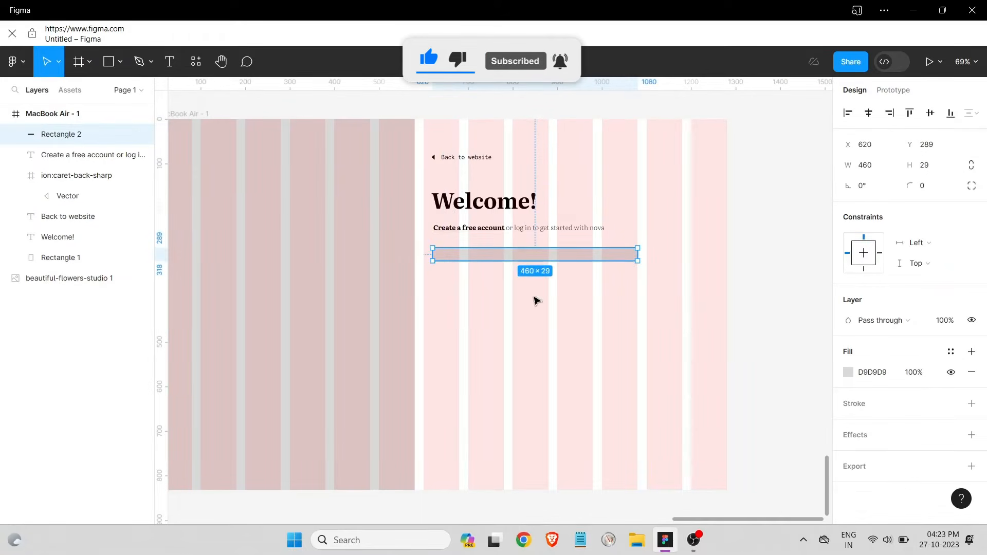
pyautogui.moveTo(531, 261); pyautogui.dragTo(501, 273)
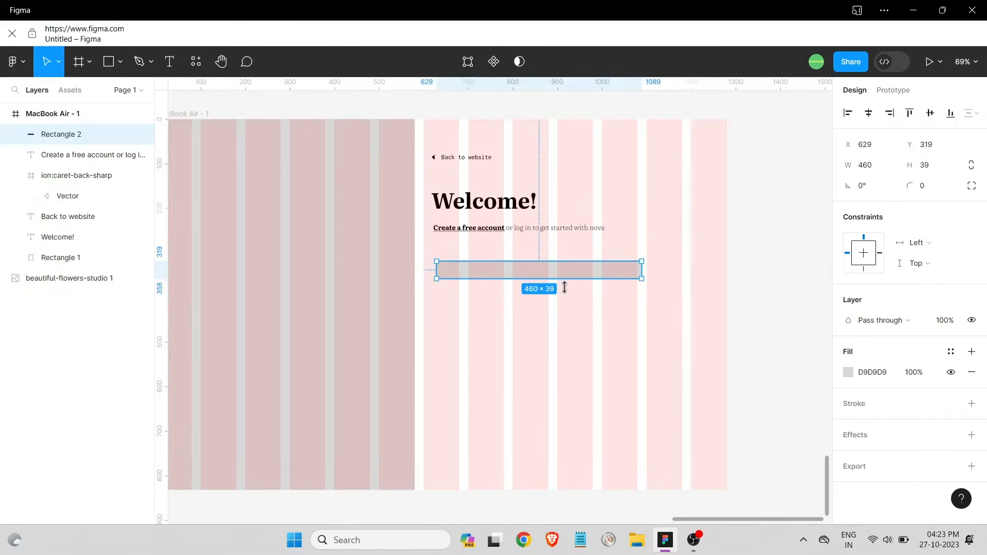
pyautogui.moveTo(564, 288); pyautogui.dragTo(564, 284)
pyautogui.scroll(5, 627, 262)
pyautogui.moveTo(707, 267); pyautogui.dragTo(691, 287)
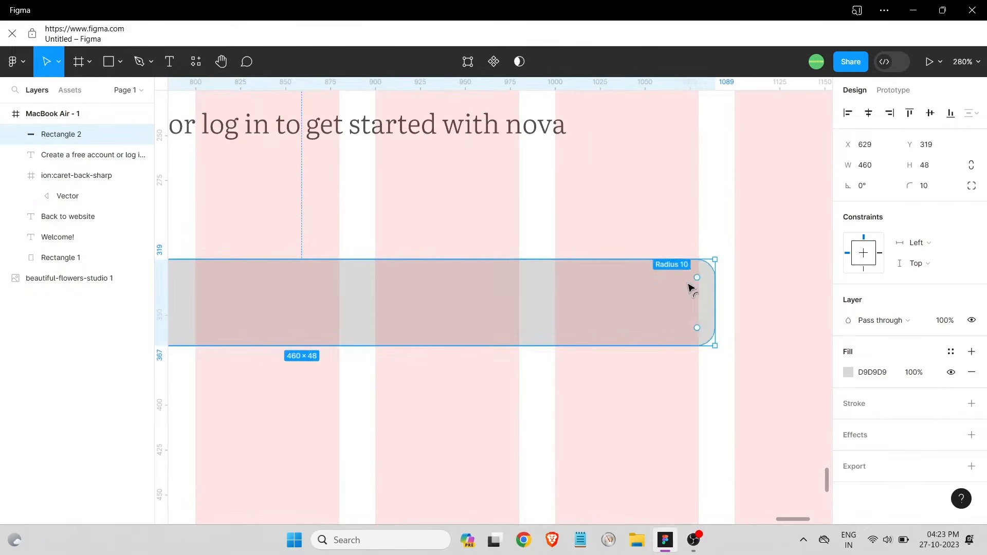
# Alt-drag copies of the rounded bar down the frame to form five stacked field bars
pyautogui.press('Escape')
pyautogui.scroll(-6, 656, 317)
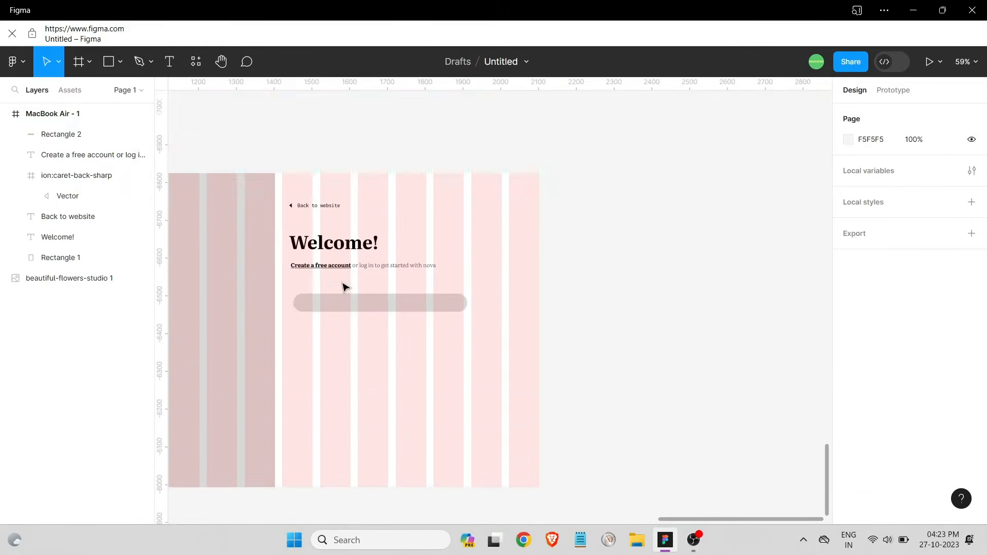
pyautogui.click(380, 194)
pyautogui.moveTo(381, 193); pyautogui.dragTo(381, 281)
pyautogui.moveTo(382, 281); pyautogui.dragTo(394, 344)
pyautogui.press('Escape')
# Marquee-select all five field bars, then deselect them
pyautogui.scroll(-1, 486, 323)
pyautogui.moveTo(484, 347); pyautogui.dragTo(333, 198)
pyautogui.click(867, 113)
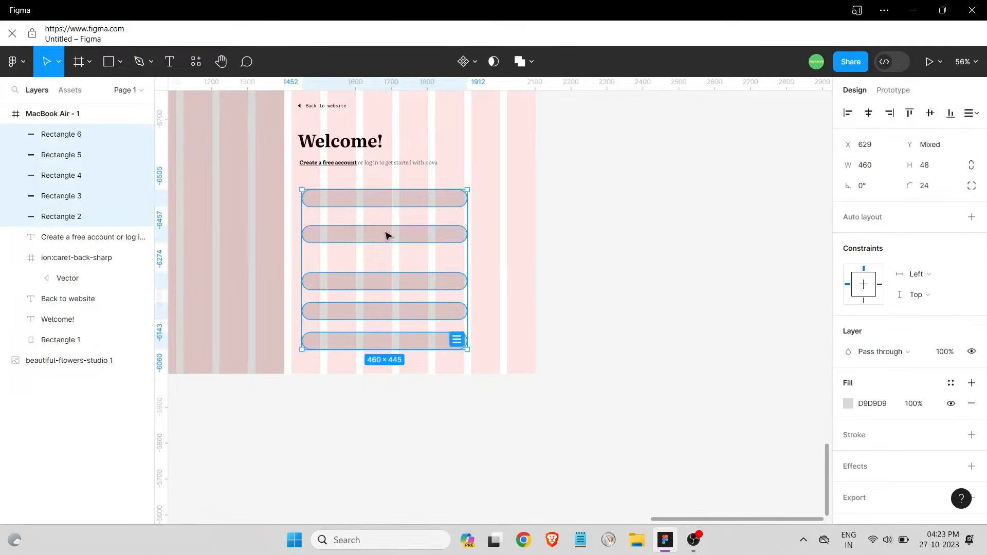
pyautogui.scroll(-2, 330, 245)
pyautogui.scroll(6, 753, 286)
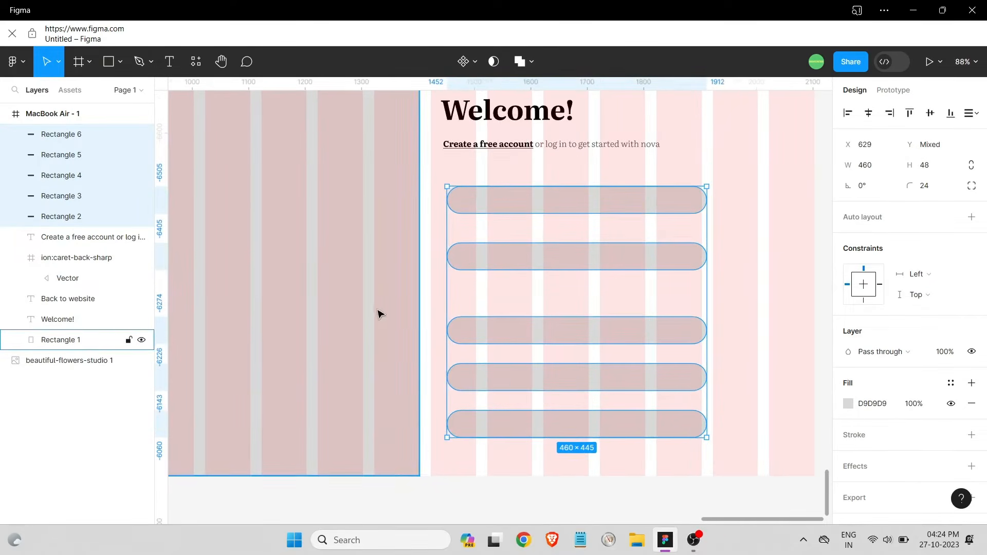
pyautogui.click(467, 179)
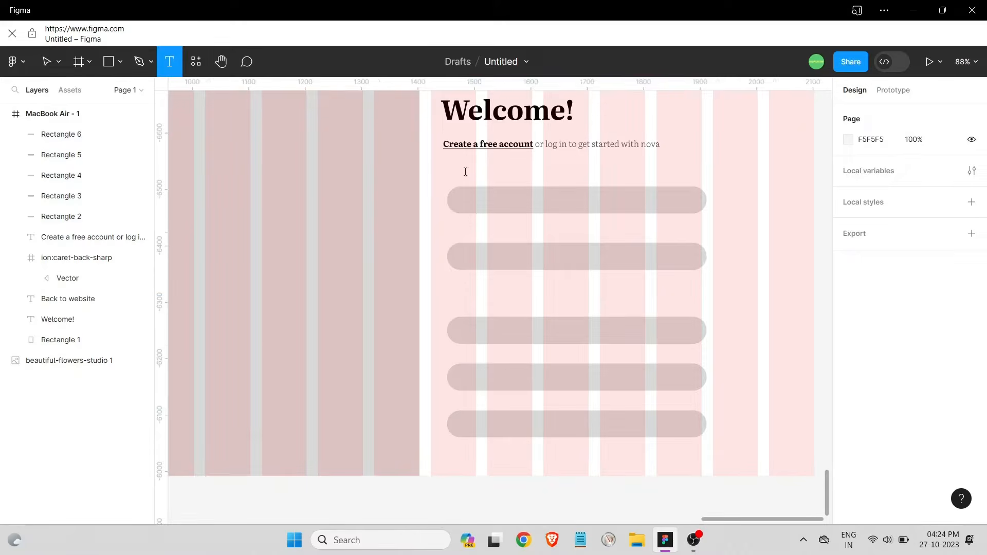
# Add an 'Email' label above the first bar, aligned to its left edge
pyautogui.click(465, 171)
pyautogui.write('Email')
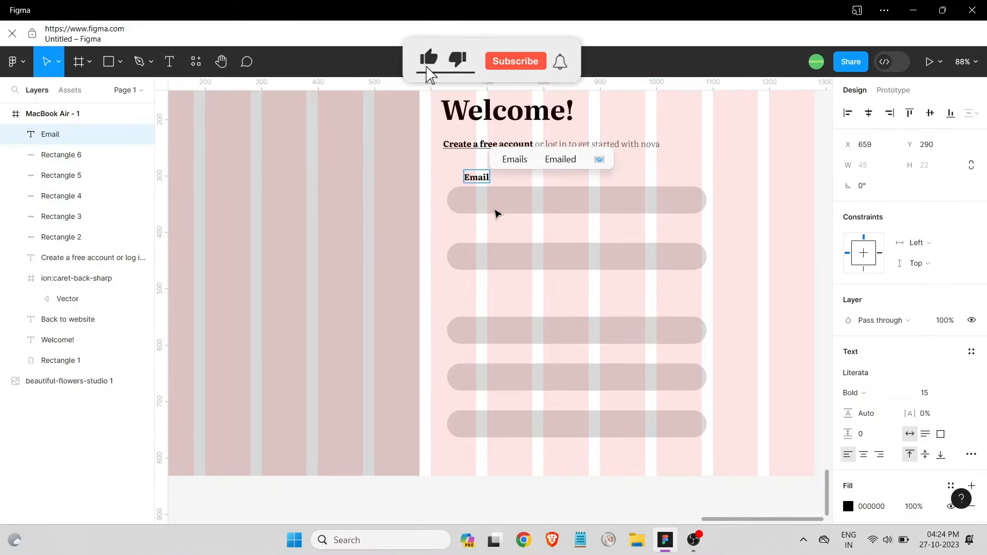
pyautogui.press('Escape')
pyautogui.moveTo(481, 181); pyautogui.dragTo(464, 181)
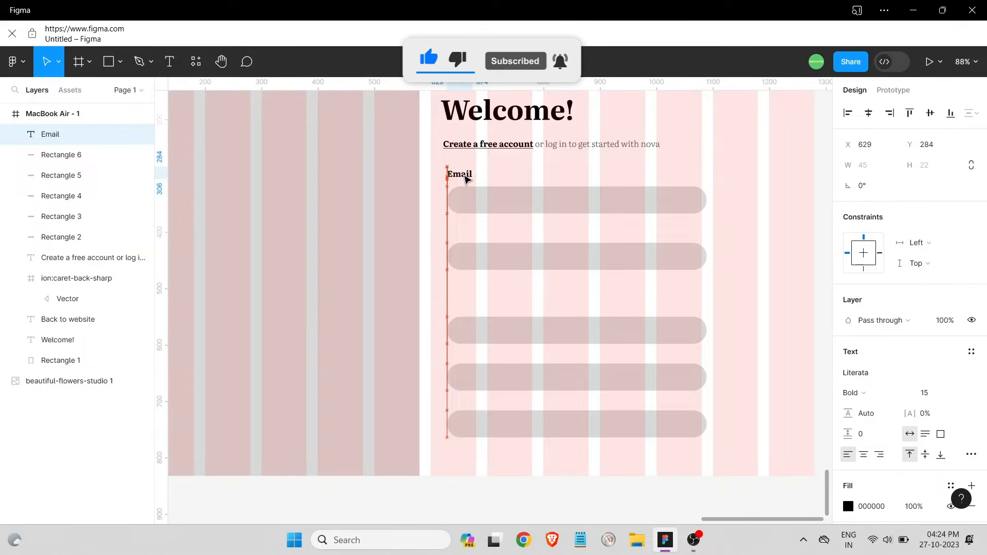
pyautogui.click(502, 188)
# Add a 'Password' label above the second bar, aligned with the bars
pyautogui.press('t')
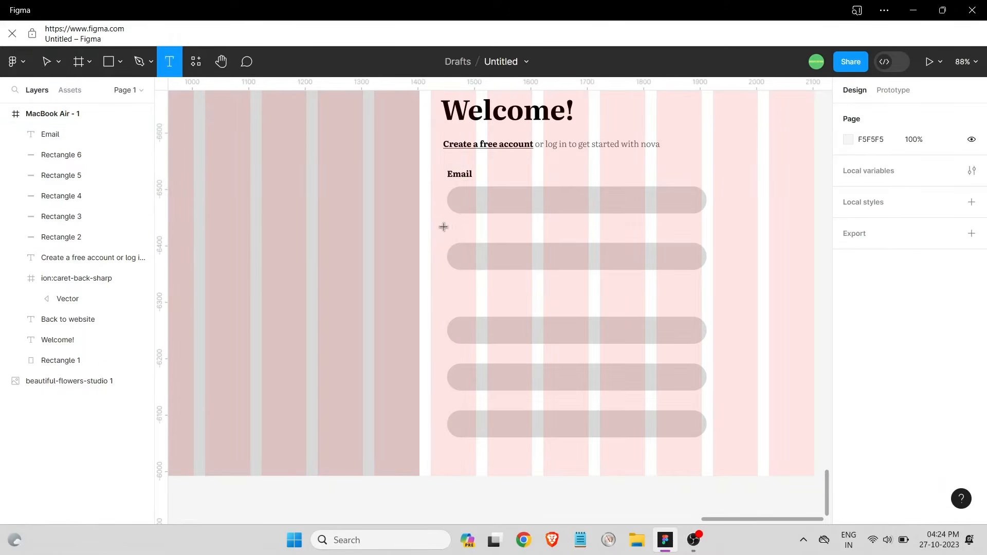
pyautogui.click(441, 227)
pyautogui.write('Password')
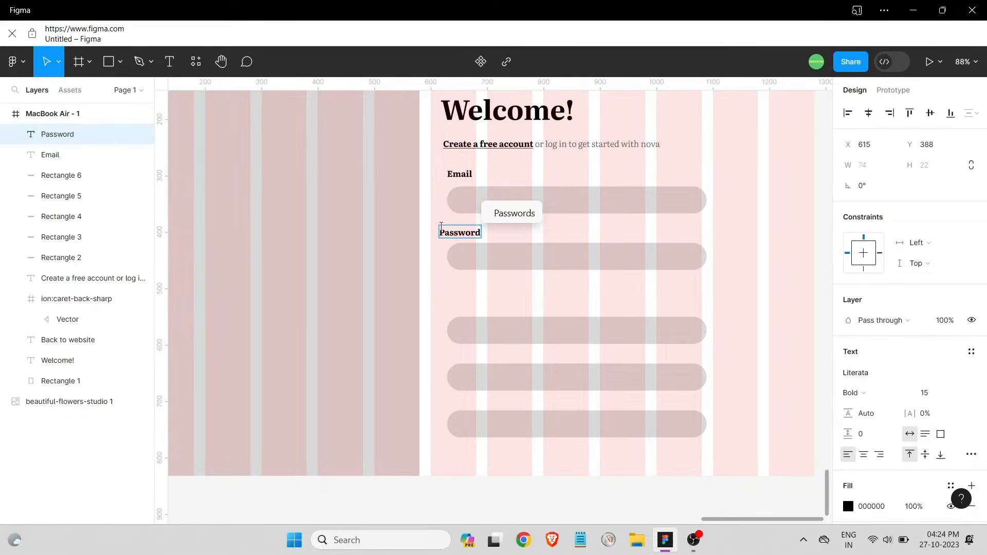
pyautogui.press('Escape')
pyautogui.moveTo(464, 232); pyautogui.dragTo(470, 236)
pyautogui.click(491, 311)
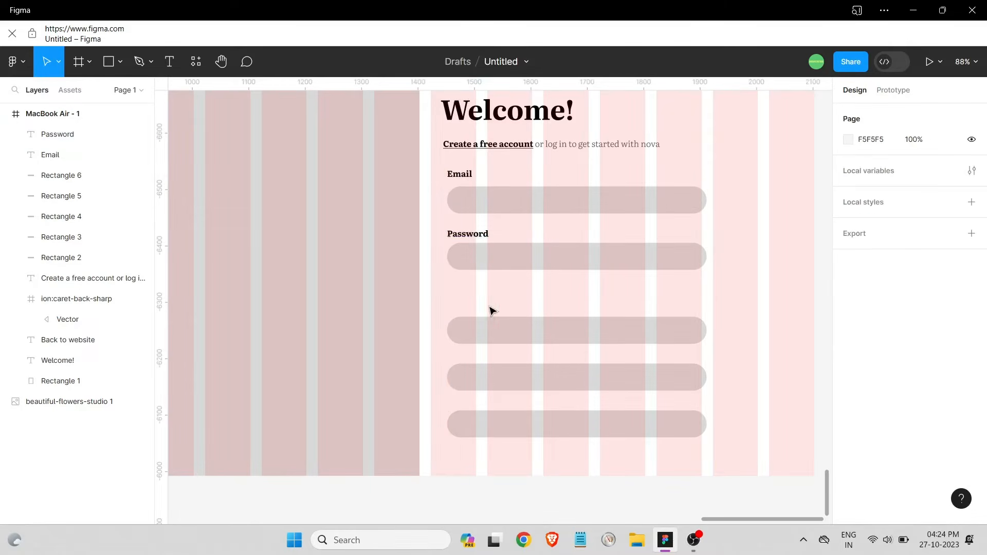
# Nudge the email and password field bars slightly into place
pyautogui.moveTo(514, 201); pyautogui.dragTo(510, 203)
pyautogui.click(501, 259)
pyautogui.moveTo(501, 264); pyautogui.dragTo(502, 267)
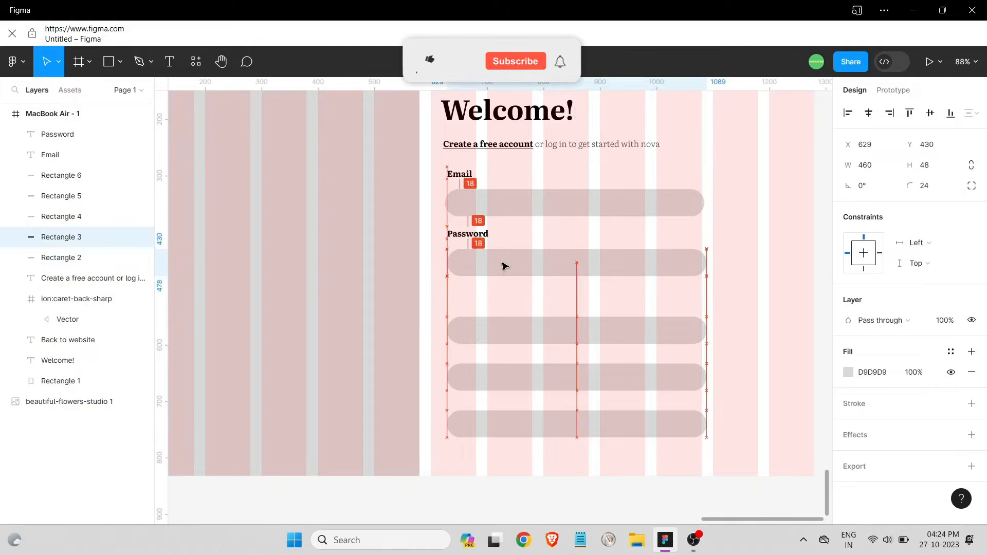
pyautogui.click(532, 307)
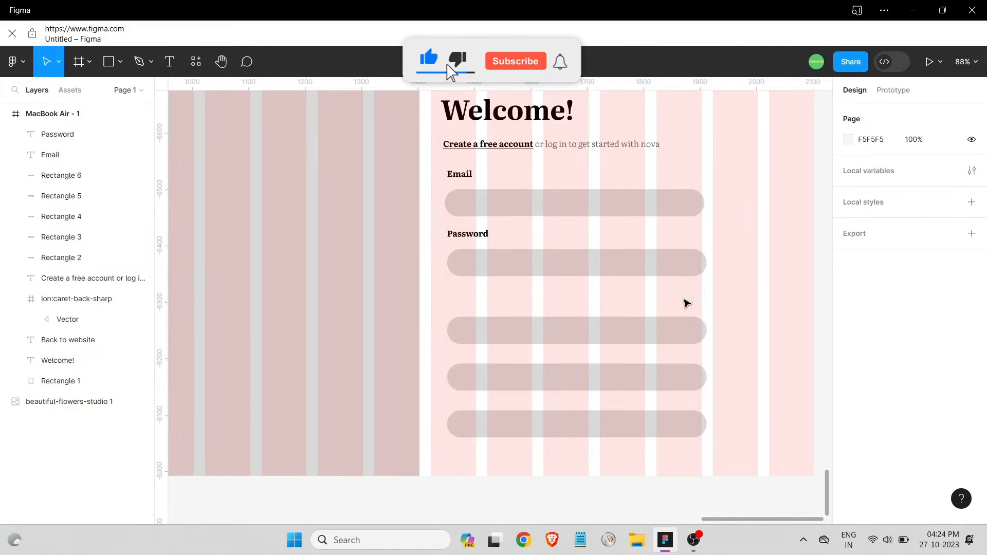
# Add an underlined 'Forget password ?' link right-aligned beneath the password bar
pyautogui.press('t')
pyautogui.click(590, 289)
pyautogui.write('Fo')
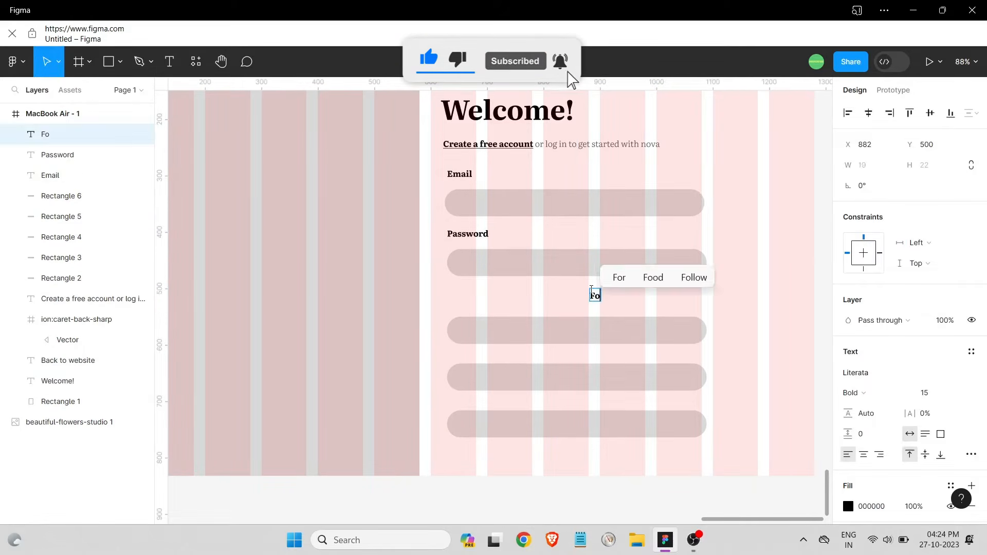
pyautogui.write('rget password ?')
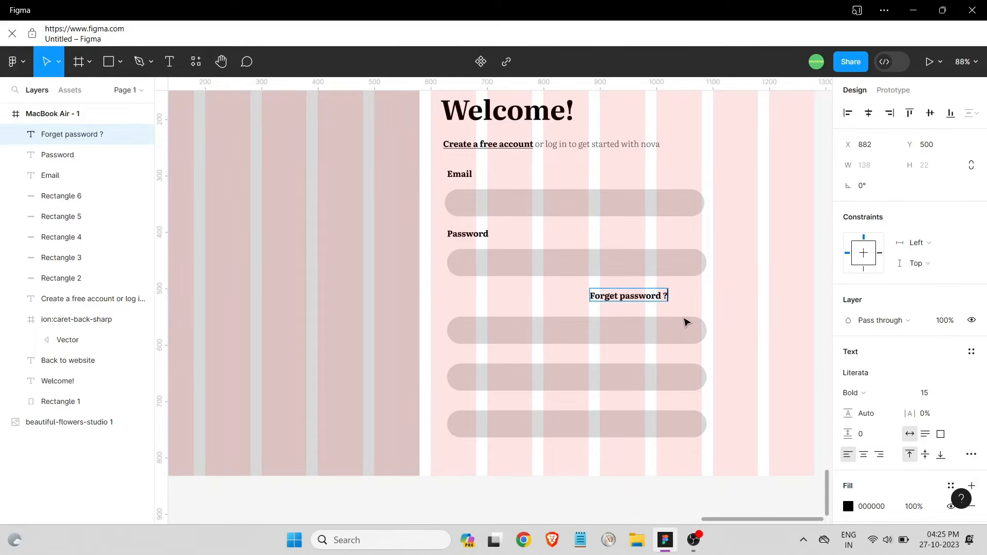
pyautogui.press('Escape')
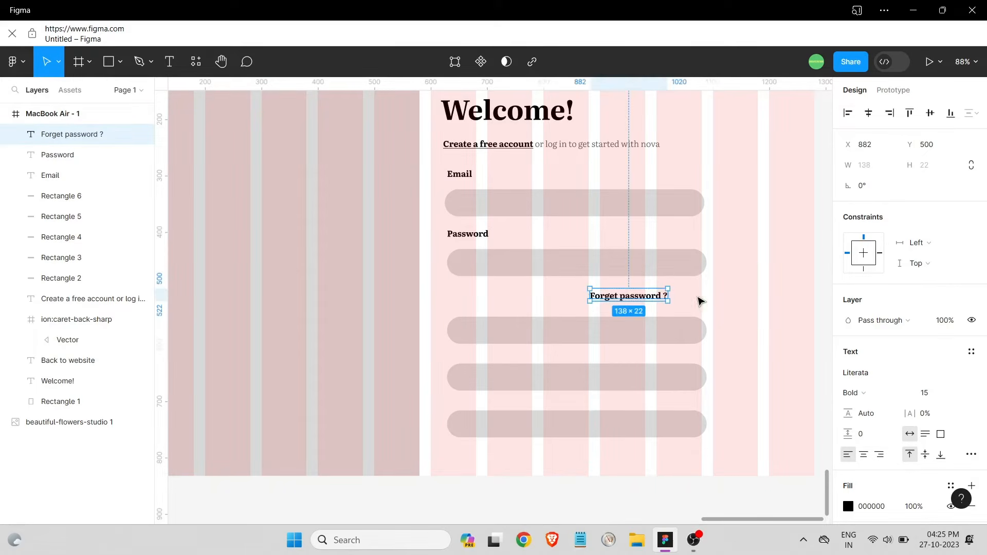
pyautogui.click(973, 459)
pyautogui.click(784, 366)
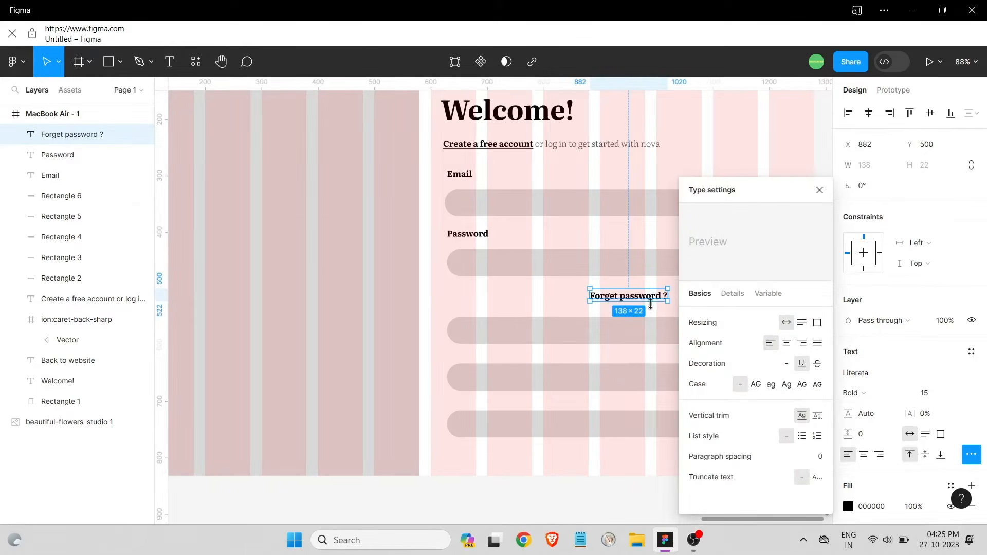
pyautogui.click(688, 309)
pyautogui.moveTo(631, 301); pyautogui.dragTo(668, 295)
pyautogui.click(612, 329)
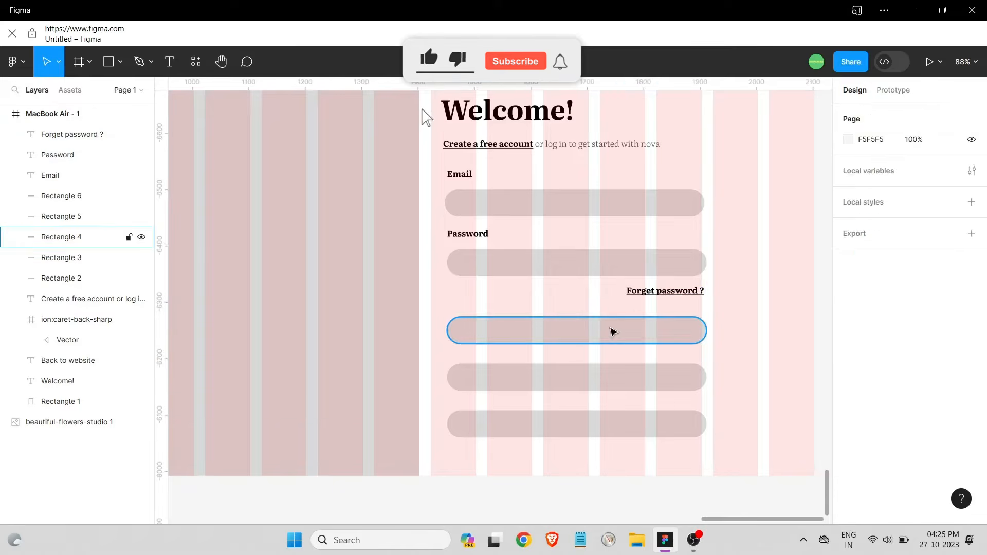
# Move the third bar up under the Forget password link and respace the bars below
pyautogui.moveTo(601, 324); pyautogui.dragTo(603, 325)
pyautogui.click(663, 350)
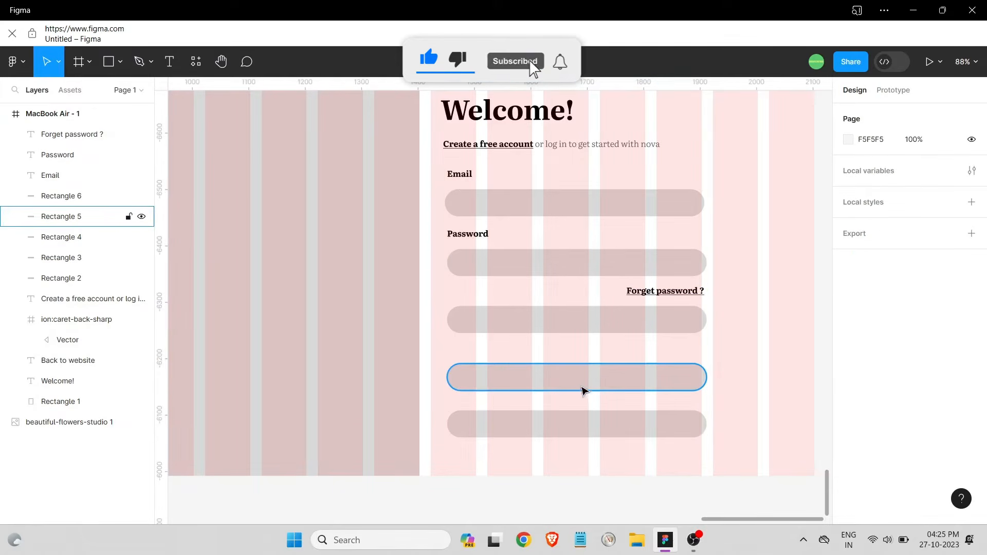
pyautogui.moveTo(582, 387)
pyautogui.mouseDown()
pyautogui.moveTo(585, 378)
pyautogui.moveTo(589, 385)
pyautogui.mouseUp()
pyautogui.click(719, 333)
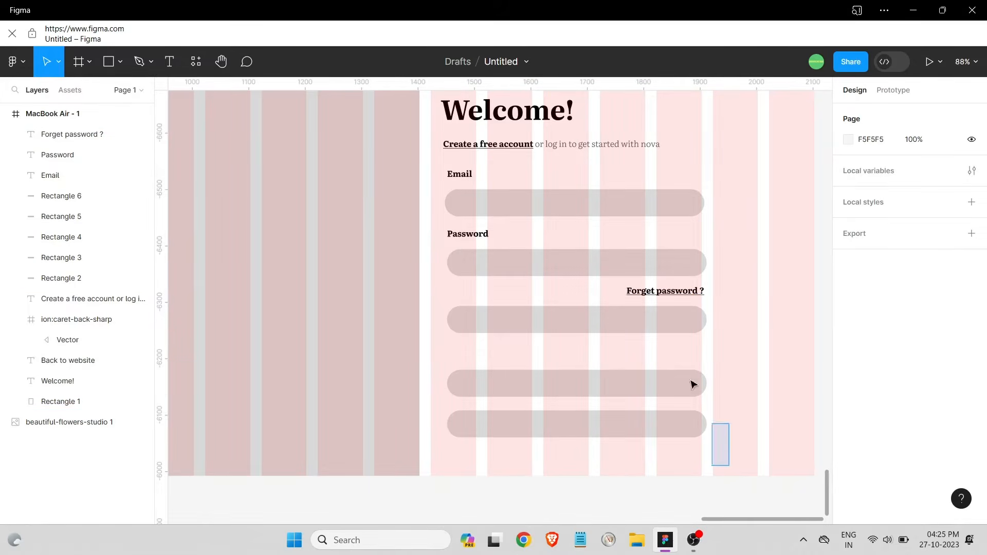
pyautogui.moveTo(691, 382); pyautogui.dragTo(519, 193)
pyautogui.click(752, 275)
pyautogui.moveTo(506, 324); pyautogui.dragTo(508, 324)
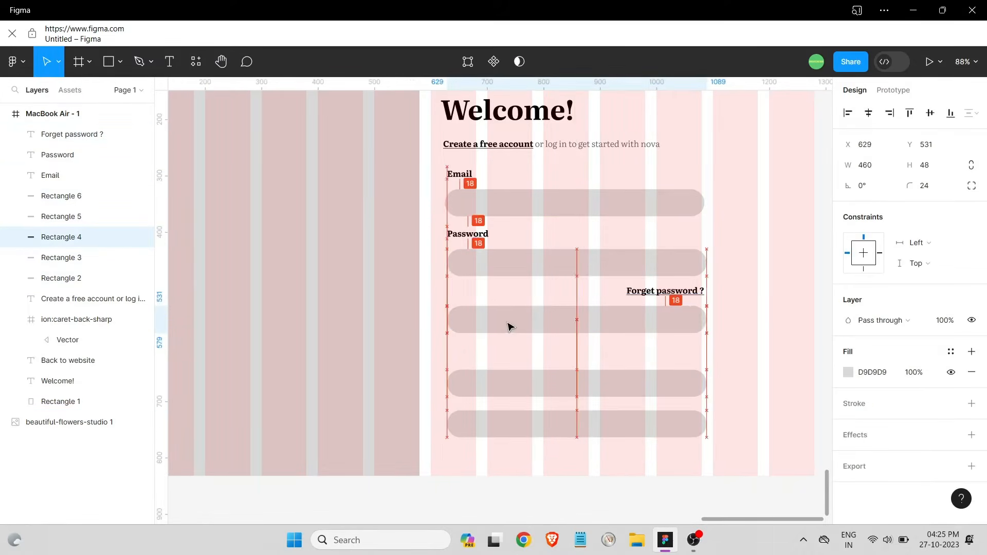
pyautogui.moveTo(575, 392); pyautogui.dragTo(581, 200)
pyautogui.click(762, 236)
pyautogui.click(576, 211)
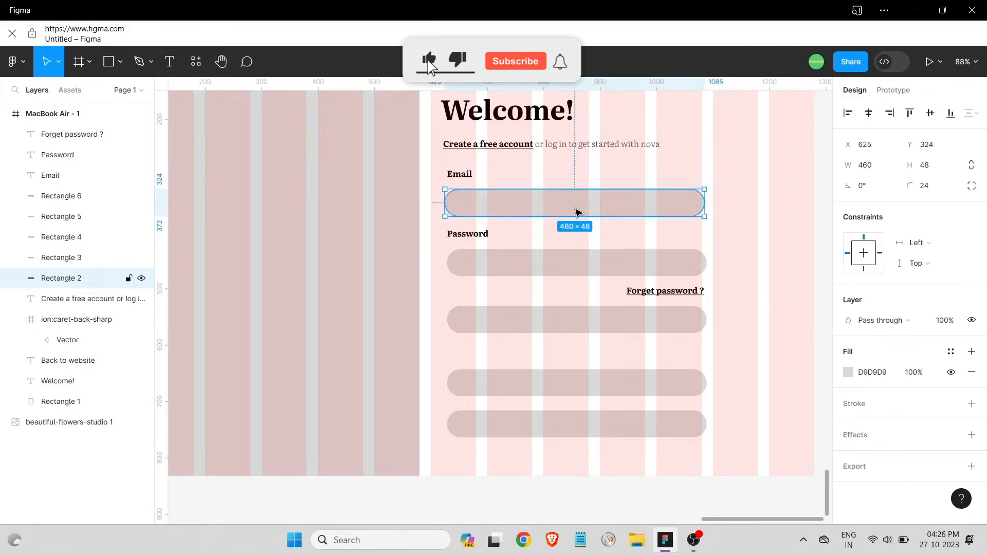
pyautogui.click(725, 256)
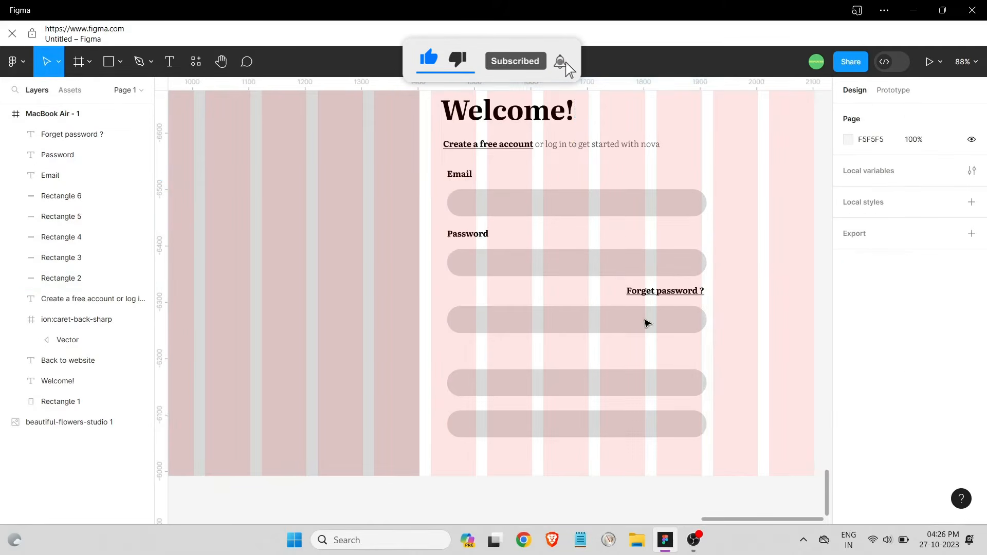
pyautogui.click(647, 323)
# Add 'Log in' text centred on the third bar
pyautogui.click(542, 339)
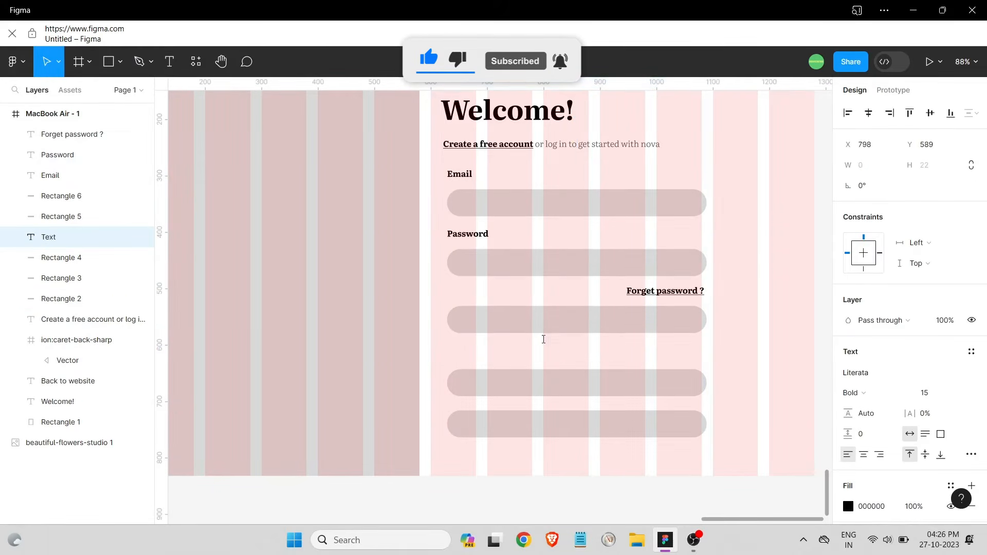
pyautogui.write('Log in')
pyautogui.press('Escape')
pyautogui.moveTo(557, 337); pyautogui.dragTo(567, 325)
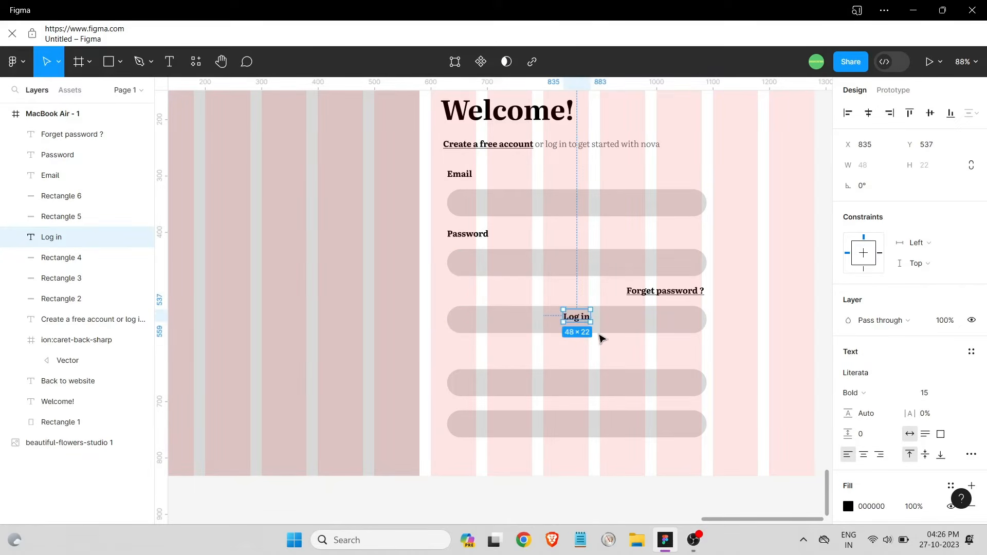
pyautogui.click(734, 343)
pyautogui.moveTo(721, 334); pyautogui.dragTo(498, 313)
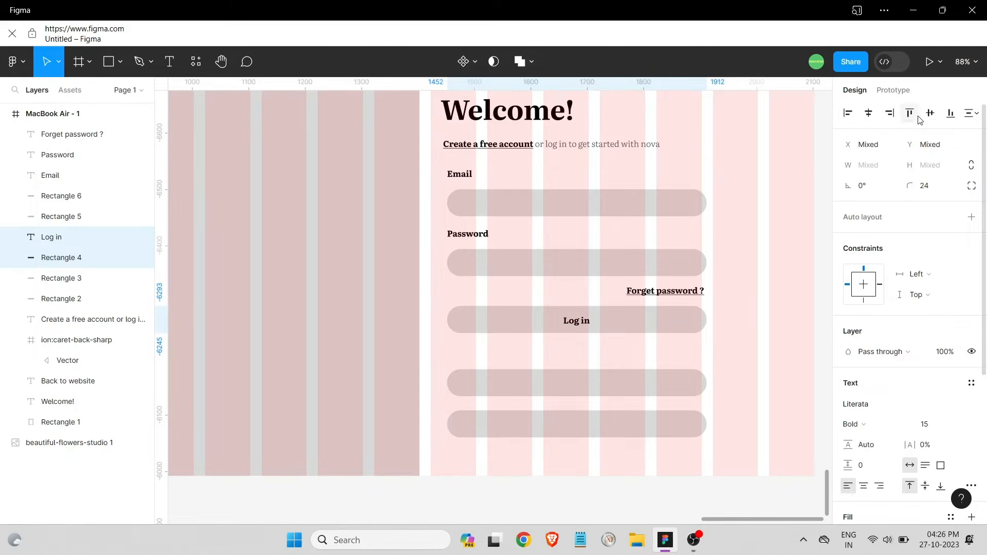
pyautogui.click(695, 361)
# Fill the third bar black (000000)
pyautogui.click(668, 321)
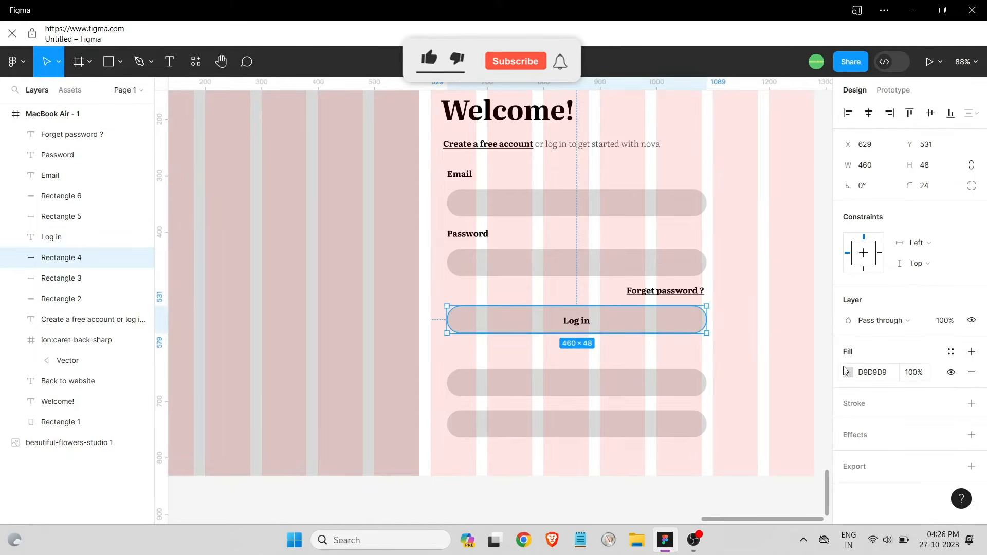
pyautogui.click(848, 372)
pyautogui.moveTo(776, 291); pyautogui.dragTo(594, 322)
pyautogui.moveTo(743, 312); pyautogui.dragTo(601, 352)
pyautogui.click(602, 352)
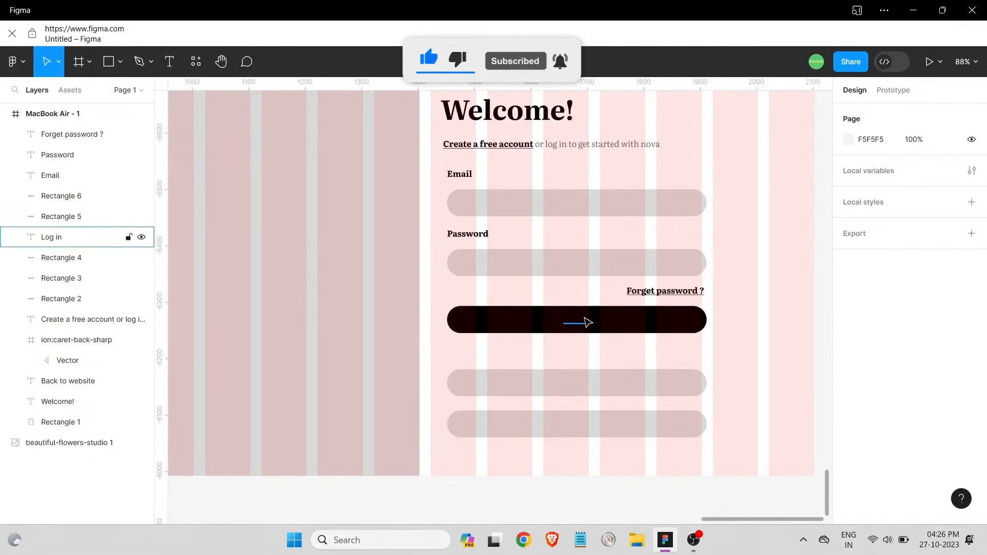
# Turn the Log in text white
pyautogui.click(577, 320)
pyautogui.click(848, 506)
pyautogui.moveTo(776, 272); pyautogui.dragTo(660, 180)
pyautogui.click(637, 355)
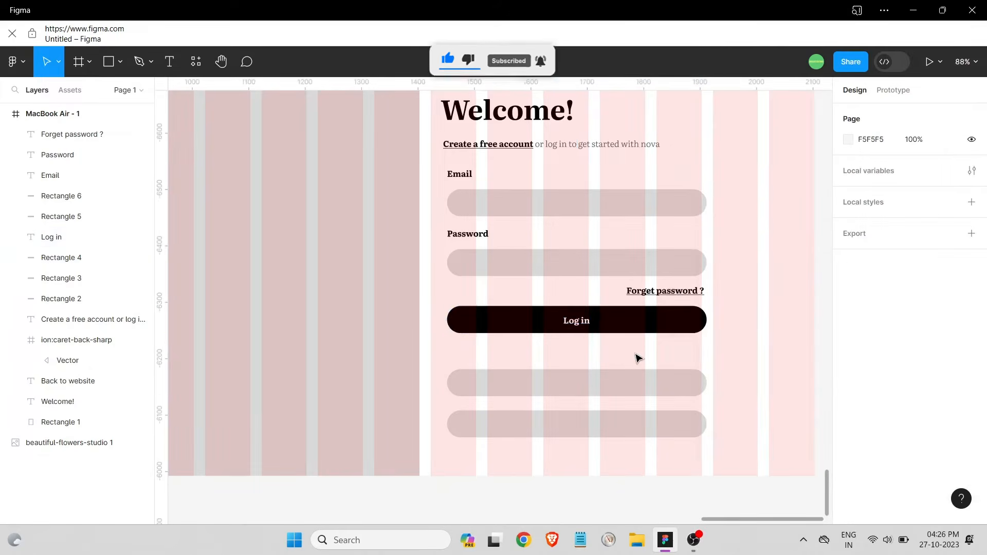
pyautogui.scroll(-3, 637, 351)
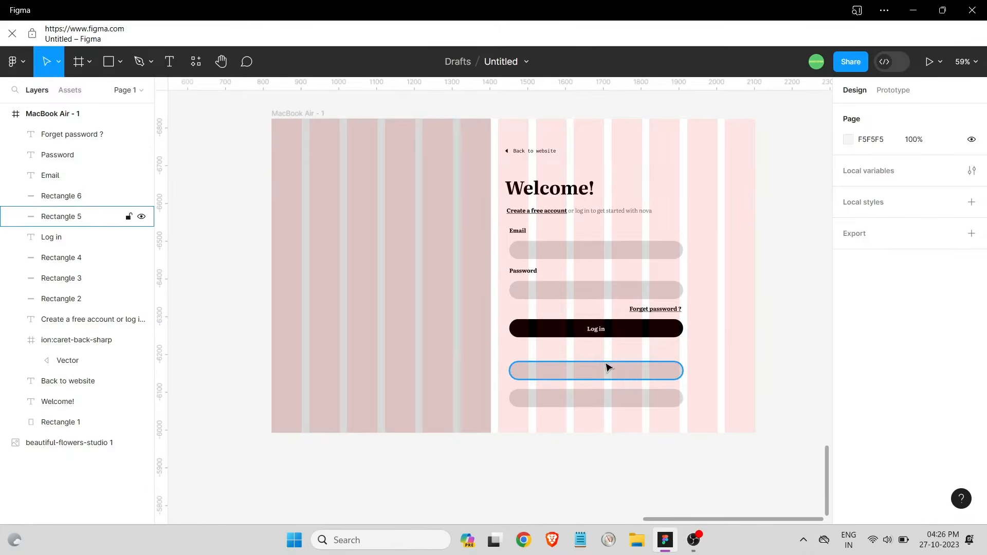
# Search Iconify for 'google' and insert the colour G icon into the frame
pyautogui.click(196, 61)
pyautogui.click(267, 209)
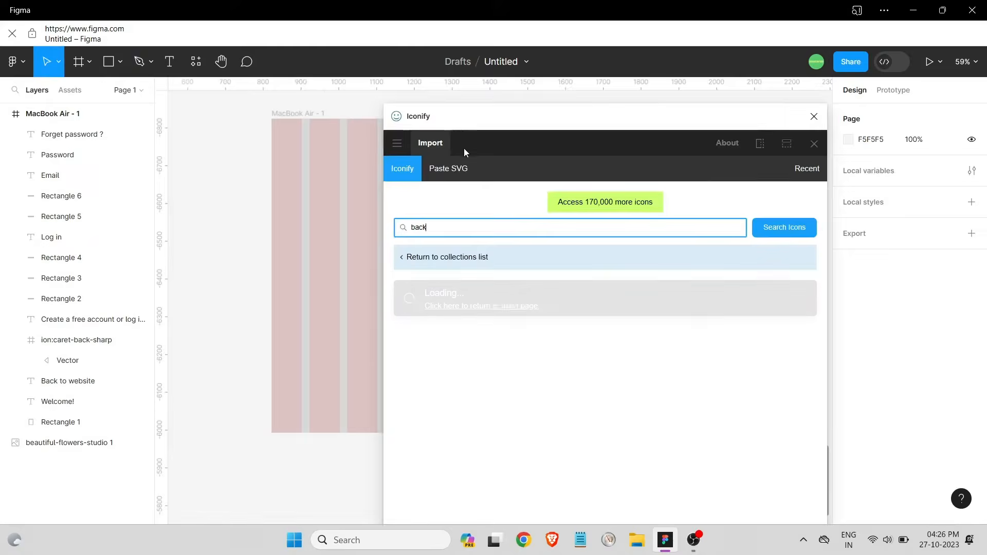
pyautogui.doubleClick(413, 227)
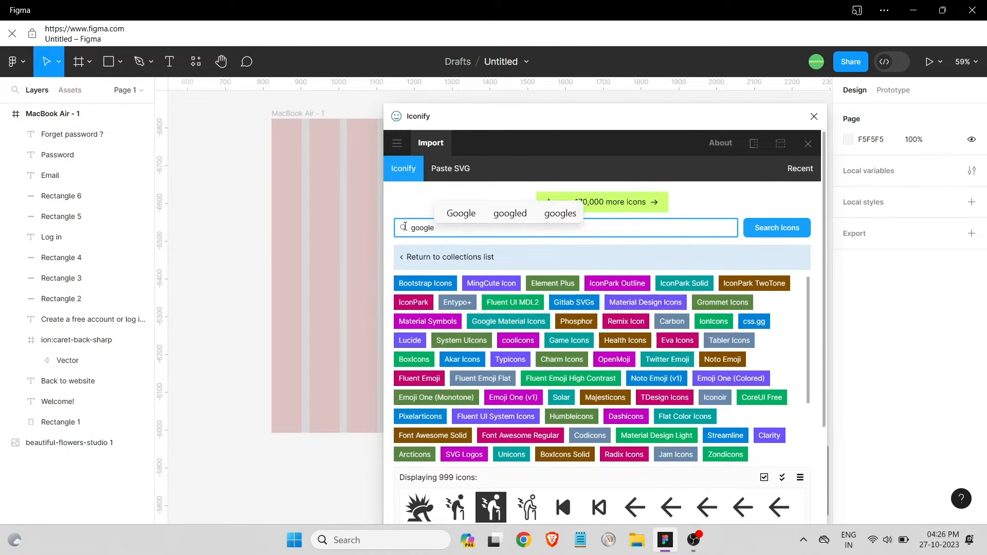
pyautogui.click(785, 230)
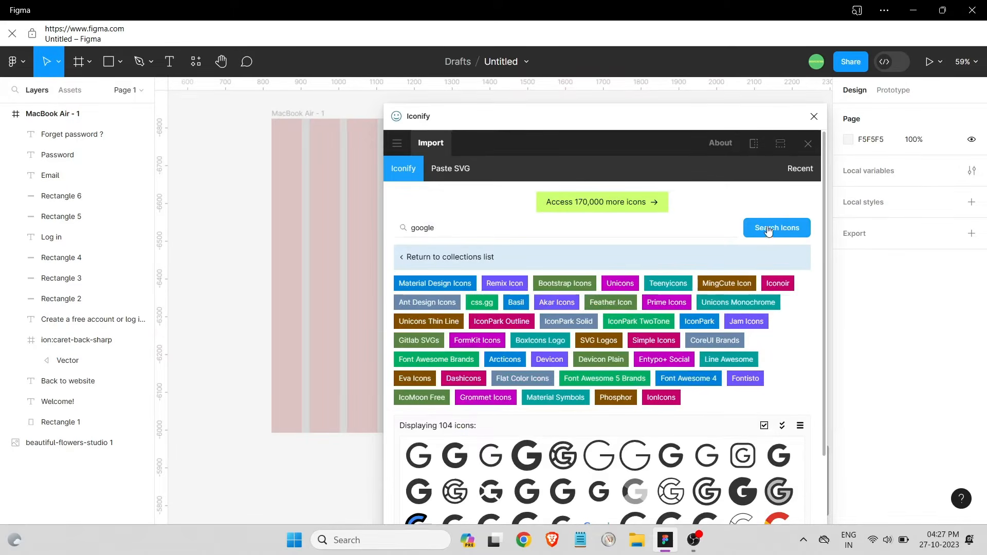
pyautogui.scroll(-3, 769, 232)
pyautogui.moveTo(634, 443); pyautogui.dragTo(343, 310)
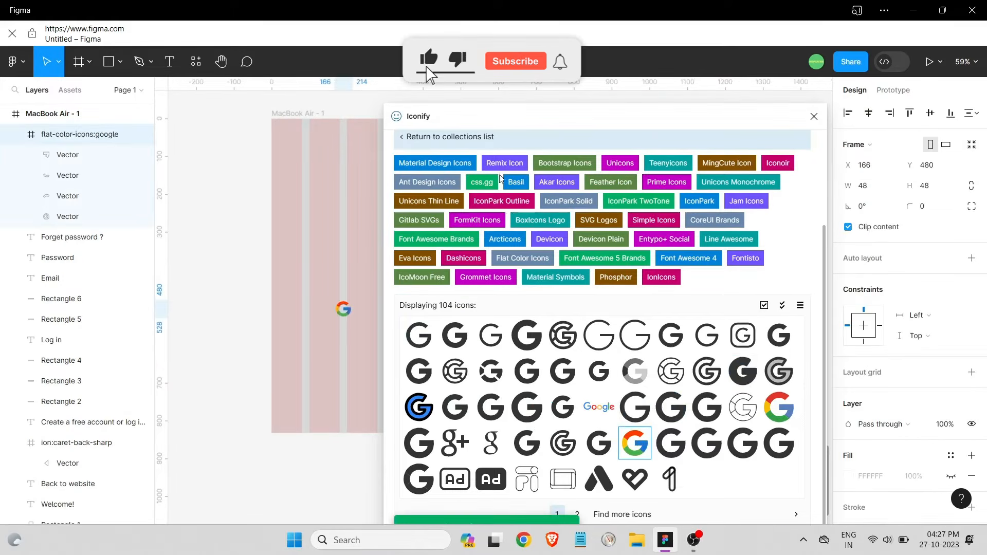
pyautogui.scroll(3, 501, 178)
# Search Iconify for 'facebook', insert the round blue logo, and close the plugin
pyautogui.click(408, 226)
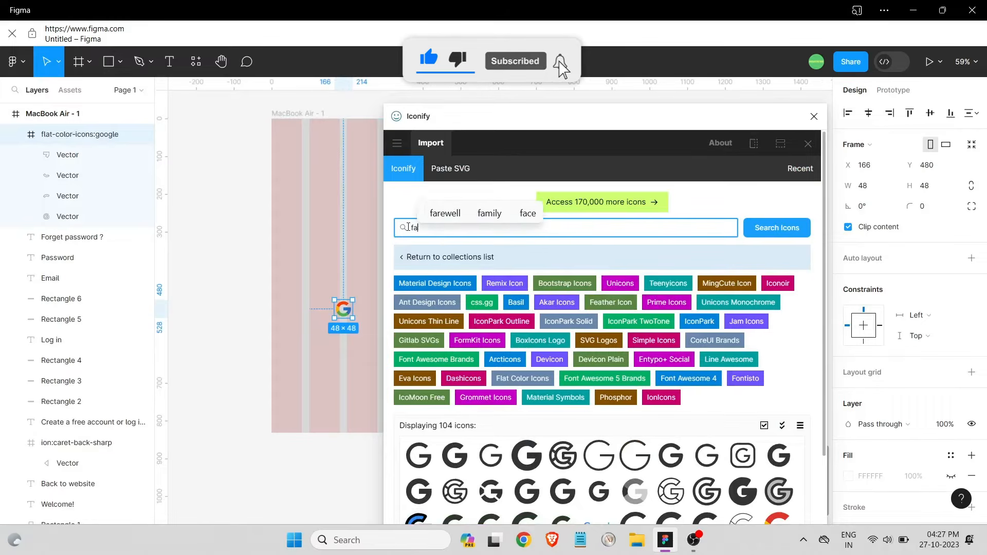
pyautogui.write('facebook')
pyautogui.click(776, 227)
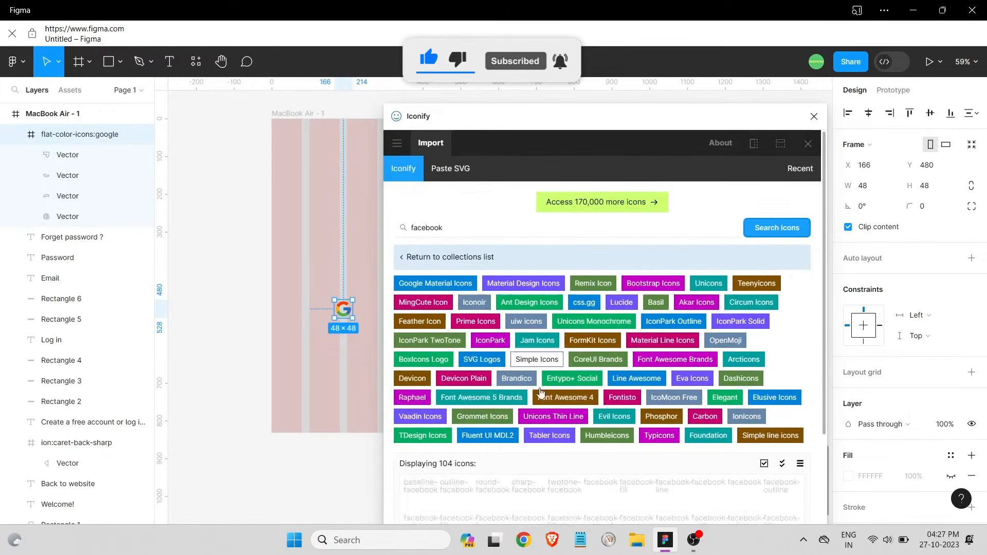
pyautogui.scroll(-5, 719, 308)
pyautogui.doubleClick(526, 443)
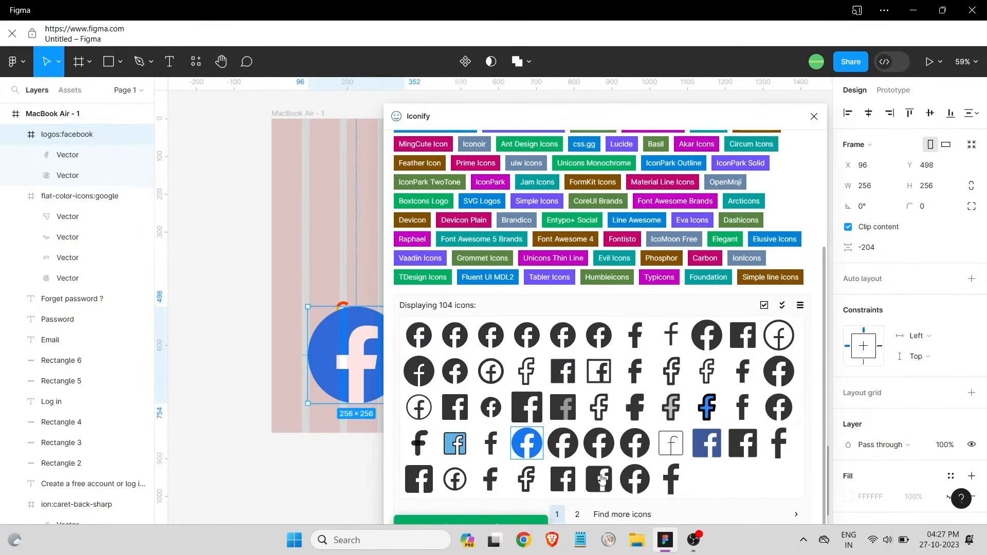
pyautogui.click(577, 514)
pyautogui.click(813, 117)
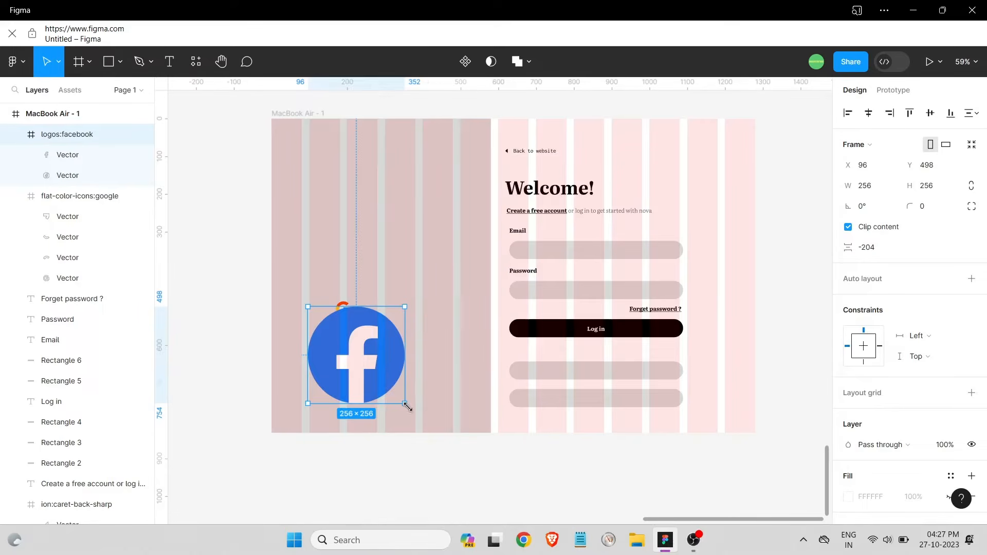
# Shrink the Google and Facebook icons and align them at the left of the fourth and fifth bars
pyautogui.moveTo(407, 407); pyautogui.dragTo(724, 381)
pyautogui.moveTo(344, 309); pyautogui.dragTo(740, 386)
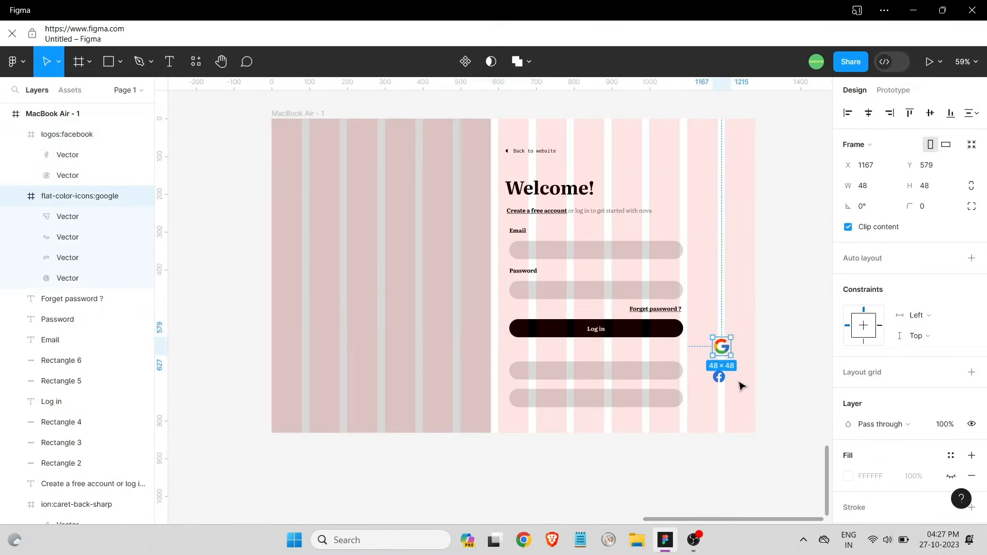
pyautogui.scroll(5, 740, 385)
pyautogui.moveTo(725, 337); pyautogui.dragTo(271, 378)
pyautogui.moveTo(695, 391); pyautogui.dragTo(278, 442)
pyautogui.click(268, 374)
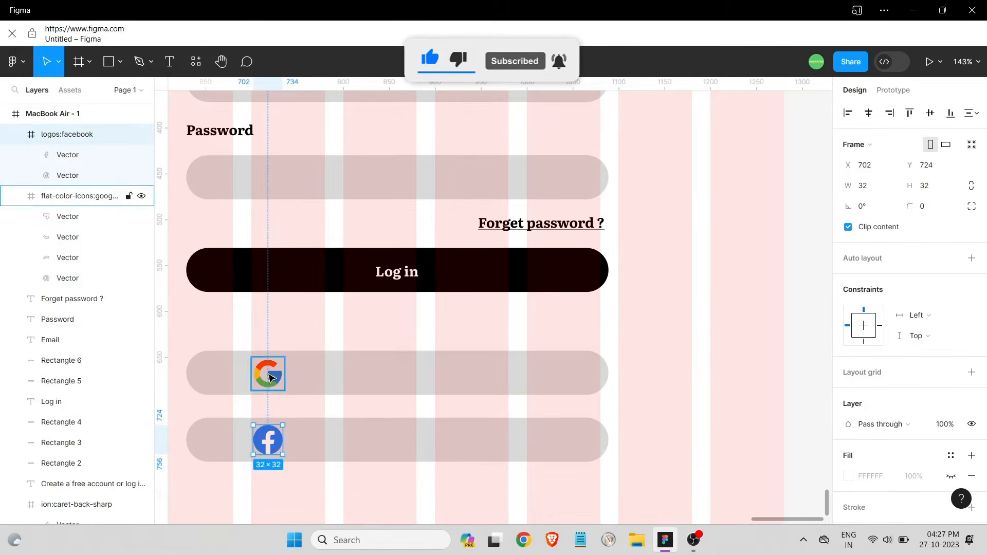
pyautogui.moveTo(268, 374); pyautogui.dragTo(295, 373)
pyautogui.click(281, 448)
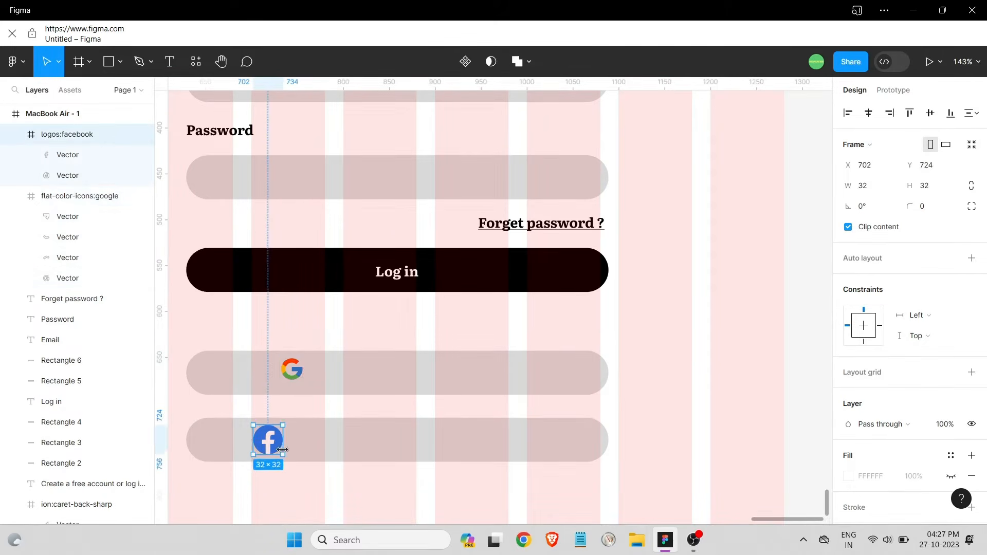
pyautogui.moveTo(272, 441); pyautogui.dragTo(291, 440)
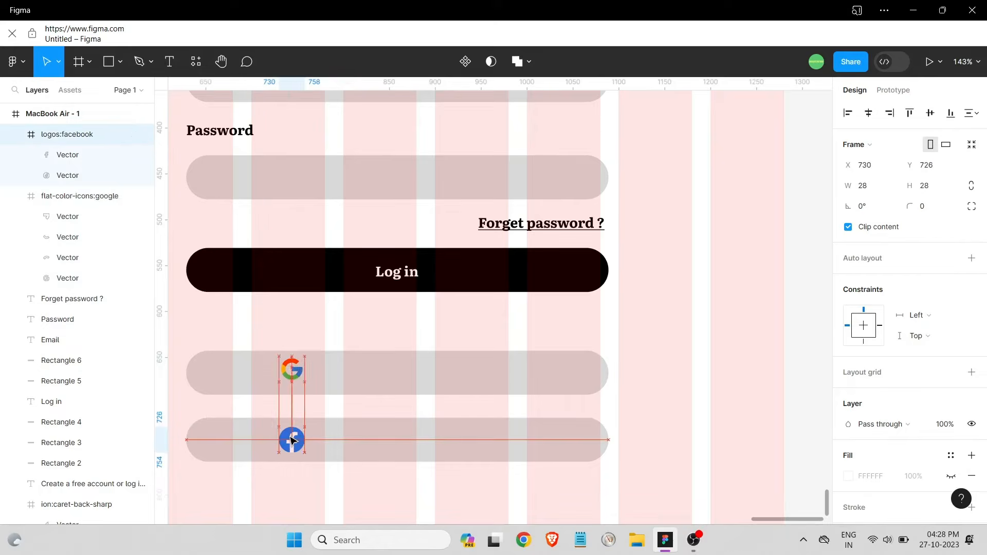
pyautogui.click(339, 473)
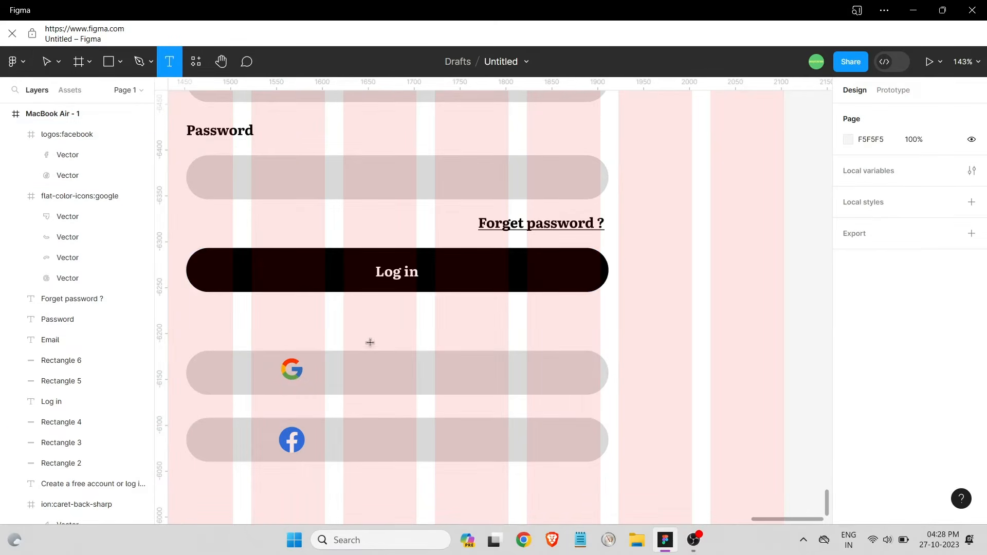
# Add a 'Log in with Google' text label on the Google button
pyautogui.click(360, 363)
pyautogui.write('Log in')
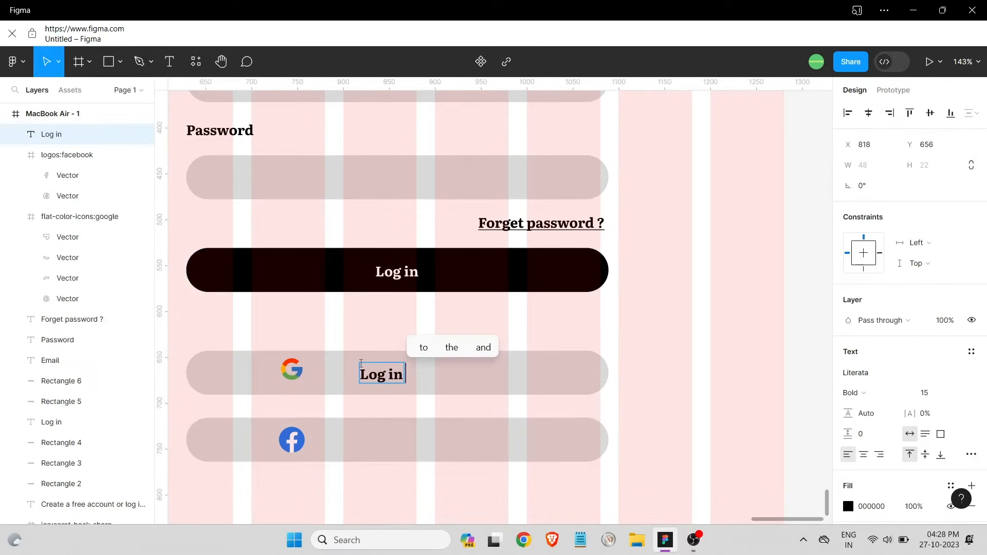
pyautogui.write(' wir')
pyautogui.press('BackSpace')
pyautogui.write('th google')
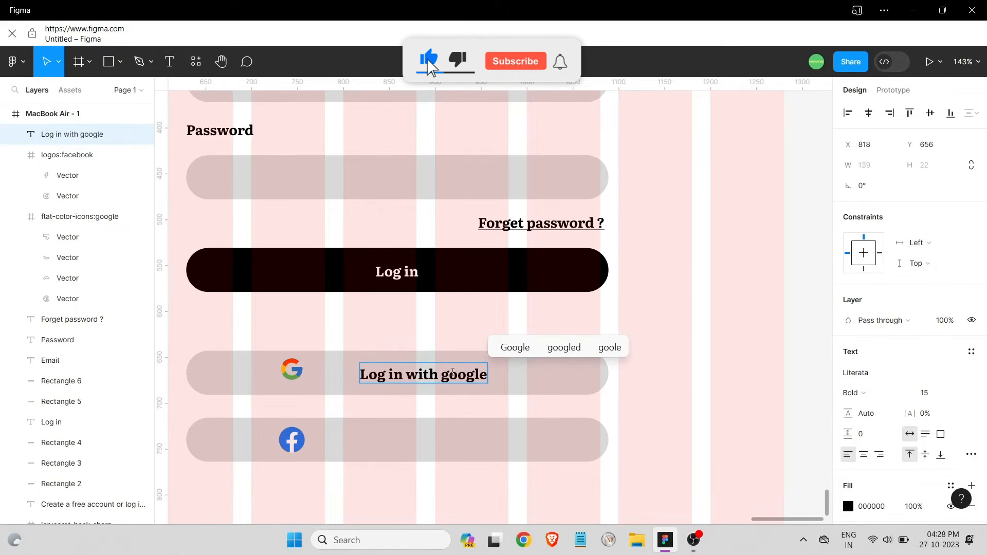
pyautogui.press('BackSpace')
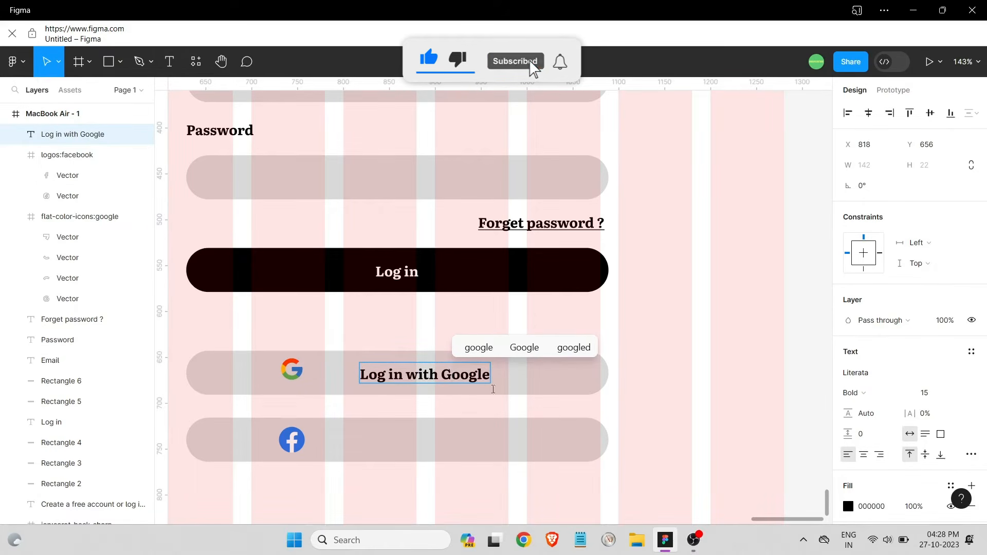
pyautogui.press('Escape')
# Add a 'Log in with Facebook' label and move both labels beside their icons
pyautogui.press('t')
pyautogui.click(378, 442)
pyautogui.write('Log')
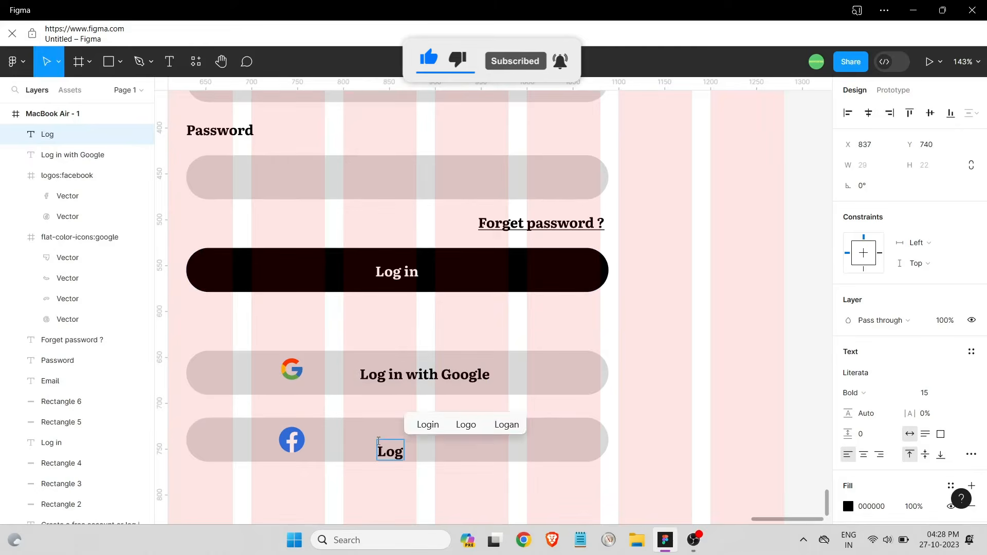
pyautogui.write(' in with Fa')
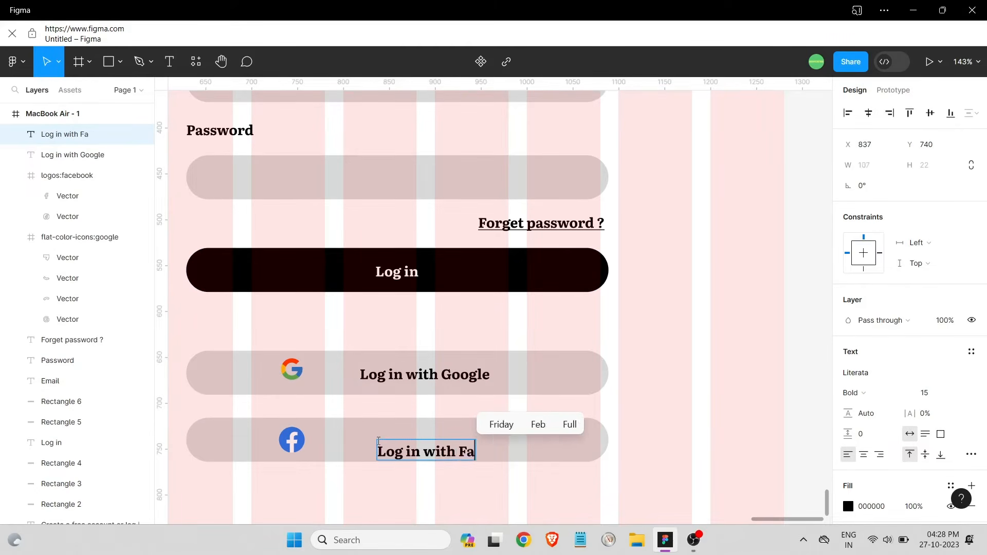
pyautogui.write('cebook')
pyautogui.press('Escape')
pyautogui.moveTo(450, 451); pyautogui.dragTo(399, 443)
pyautogui.moveTo(429, 376); pyautogui.dragTo(394, 372)
pyautogui.moveTo(475, 382); pyautogui.dragTo(286, 361)
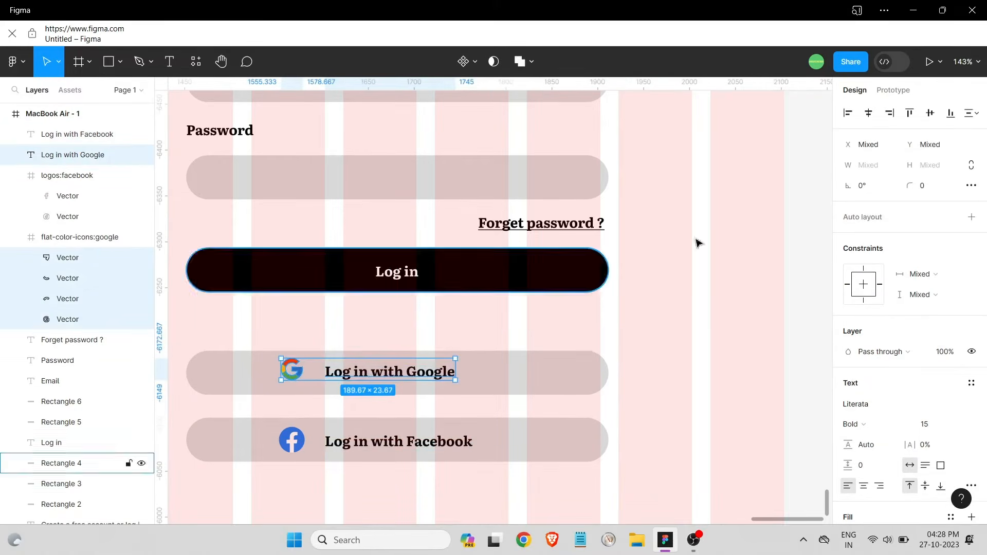
# Wrap the Google icon in its own frame
pyautogui.click(926, 115)
pyautogui.hotkey('ctrl', 'z')
pyautogui.click(657, 319)
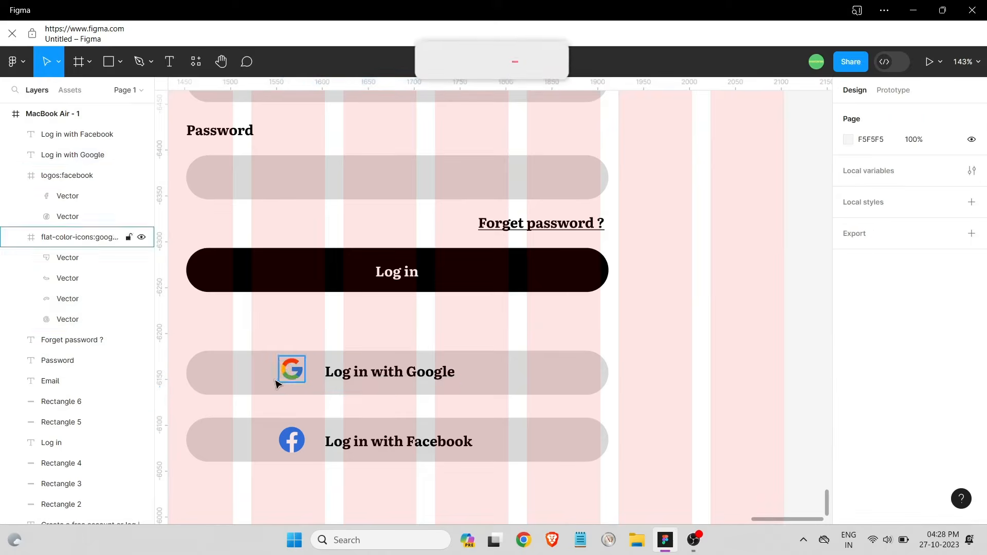
pyautogui.click(285, 377)
pyautogui.rightClick(286, 380)
pyautogui.click(329, 275)
# Shift the Google label right and move both logos out of the buttons
pyautogui.click(462, 392)
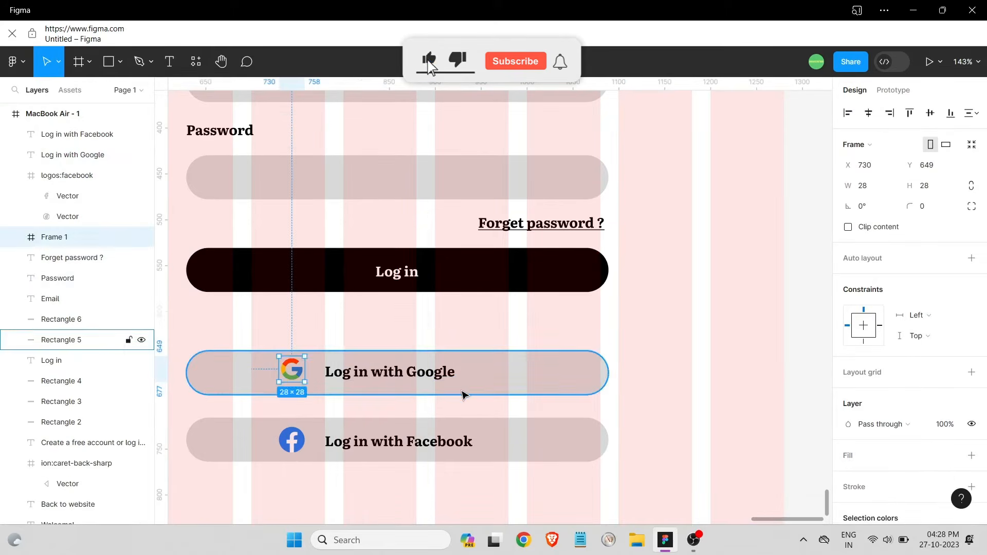
pyautogui.moveTo(465, 383); pyautogui.dragTo(286, 365)
pyautogui.click(929, 116)
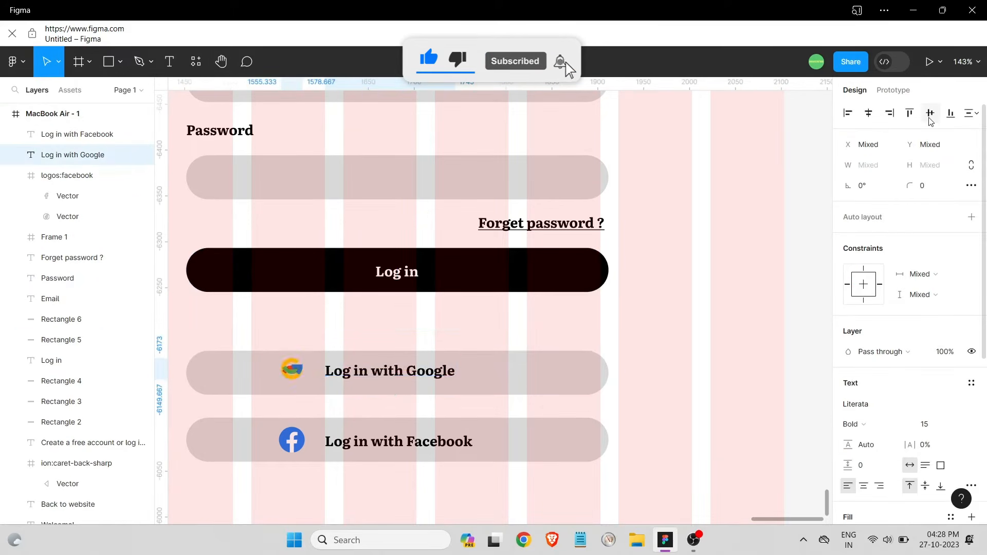
pyautogui.hotkey('ctrl', 'z')
pyautogui.click(407, 389)
pyautogui.click(377, 374)
pyautogui.moveTo(392, 374); pyautogui.dragTo(415, 375)
pyautogui.click(291, 369)
pyautogui.moveTo(291, 370); pyautogui.dragTo(317, 321)
pyautogui.moveTo(291, 441); pyautogui.dragTo(285, 484)
# Centre the Facebook and Google labels on their pill buttons
pyautogui.click(639, 455)
pyautogui.click(277, 434)
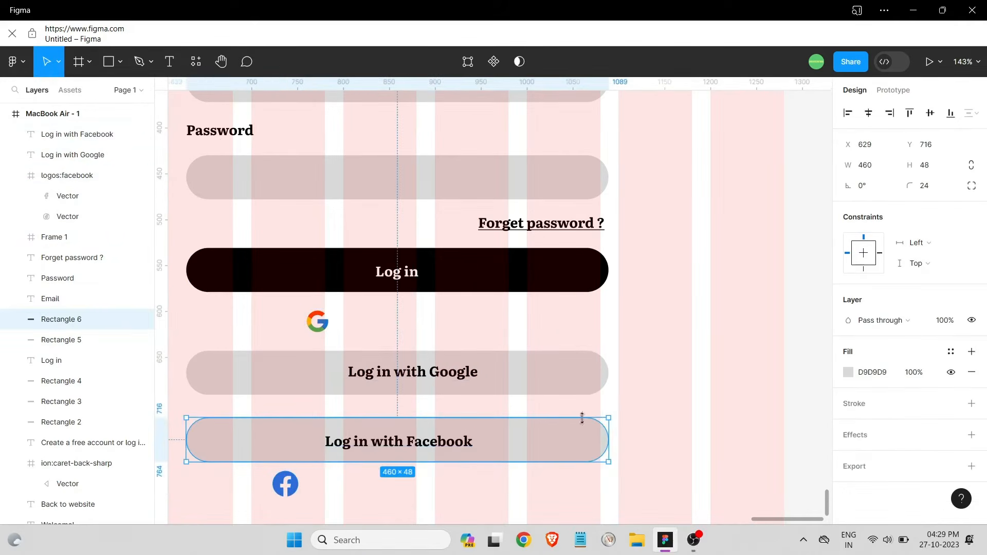
pyautogui.keyDown('shift'); pyautogui.click(341, 431); pyautogui.keyUp('shift')
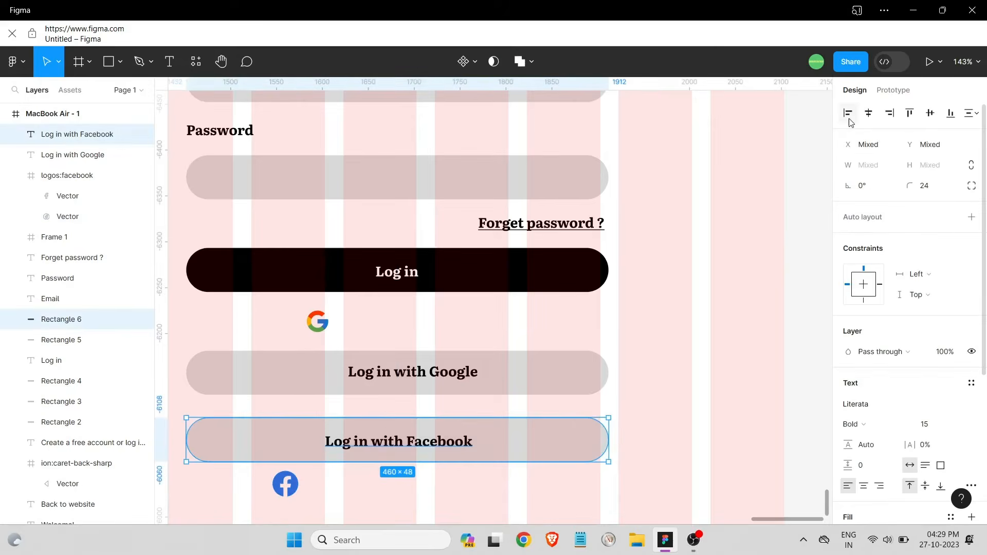
pyautogui.click(868, 115)
pyautogui.click(929, 116)
pyautogui.click(640, 384)
pyautogui.moveTo(632, 403); pyautogui.dragTo(471, 361)
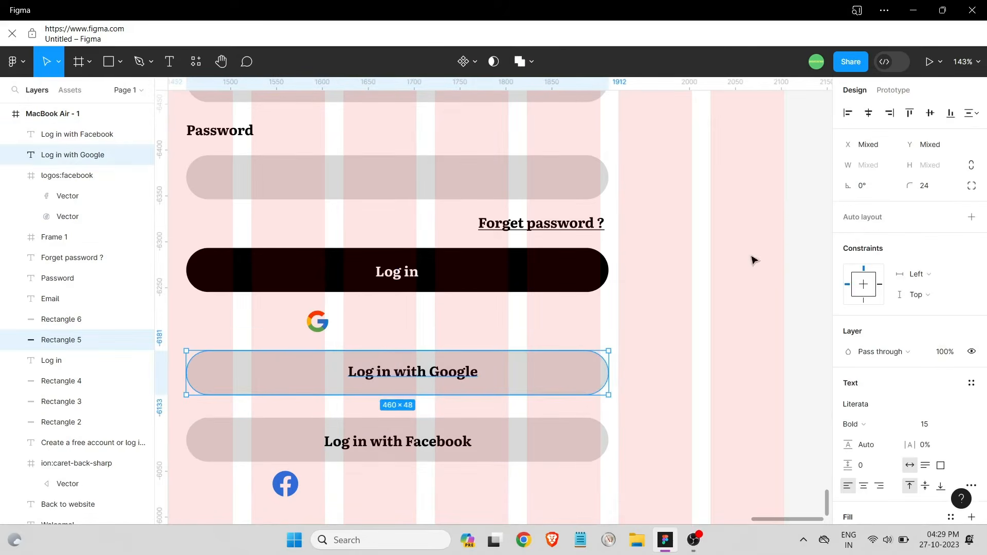
pyautogui.click(868, 115)
pyautogui.click(930, 115)
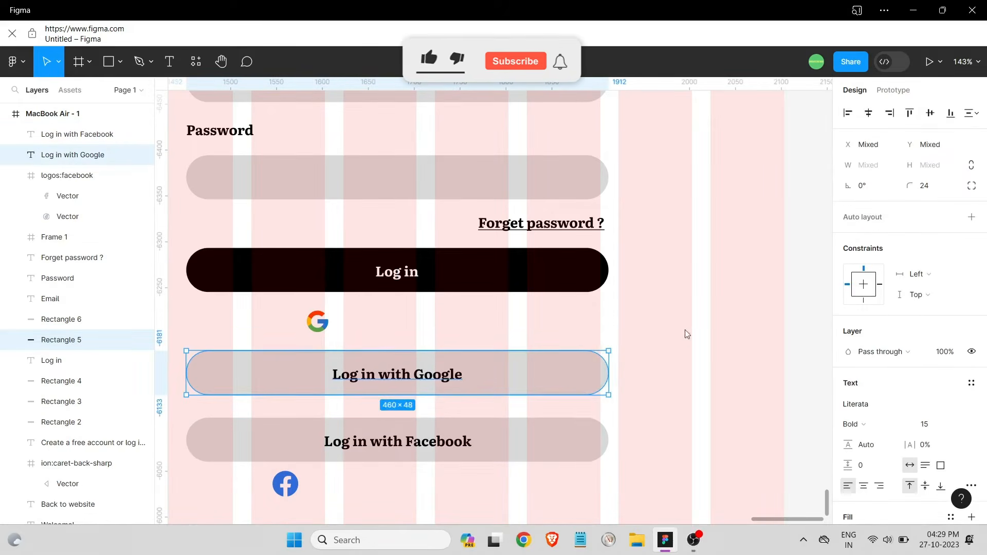
# Place the Google and Facebook logos just left of their labels, lined up
pyautogui.click(685, 335)
pyautogui.moveTo(324, 327); pyautogui.dragTo(314, 375)
pyautogui.moveTo(286, 483); pyautogui.dragTo(303, 445)
pyautogui.moveTo(310, 373); pyautogui.dragTo(302, 376)
# Fill the Google button with pale pink (F6BABA)
pyautogui.click(539, 502)
pyautogui.scroll(-5, 621, 474)
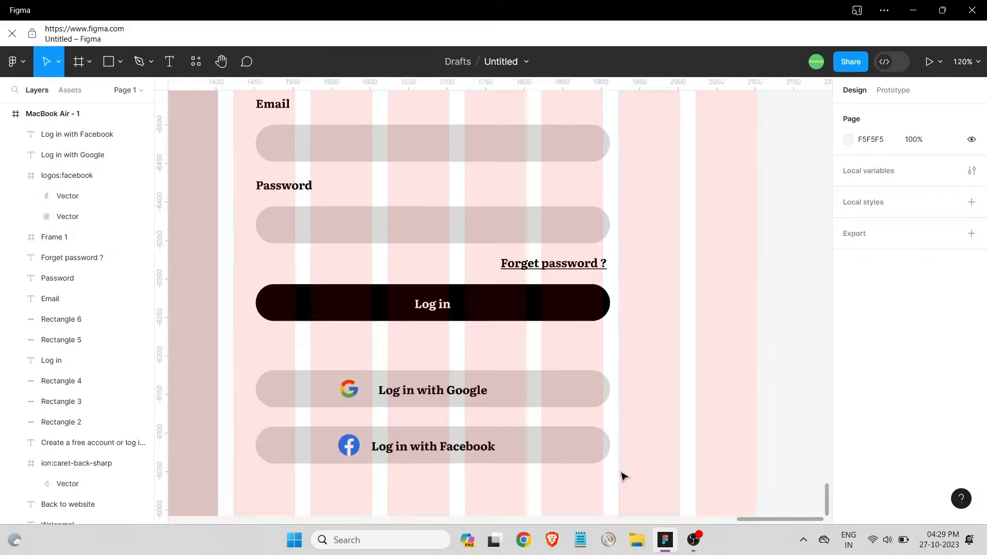
pyautogui.scroll(-2, 660, 429)
pyautogui.click(596, 409)
pyautogui.click(848, 372)
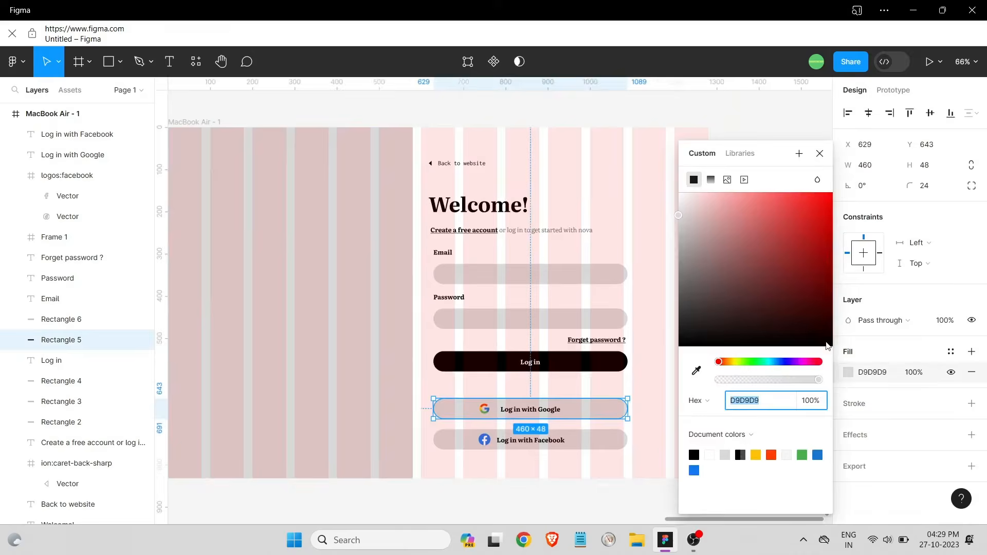
pyautogui.click(794, 224)
pyautogui.click(717, 202)
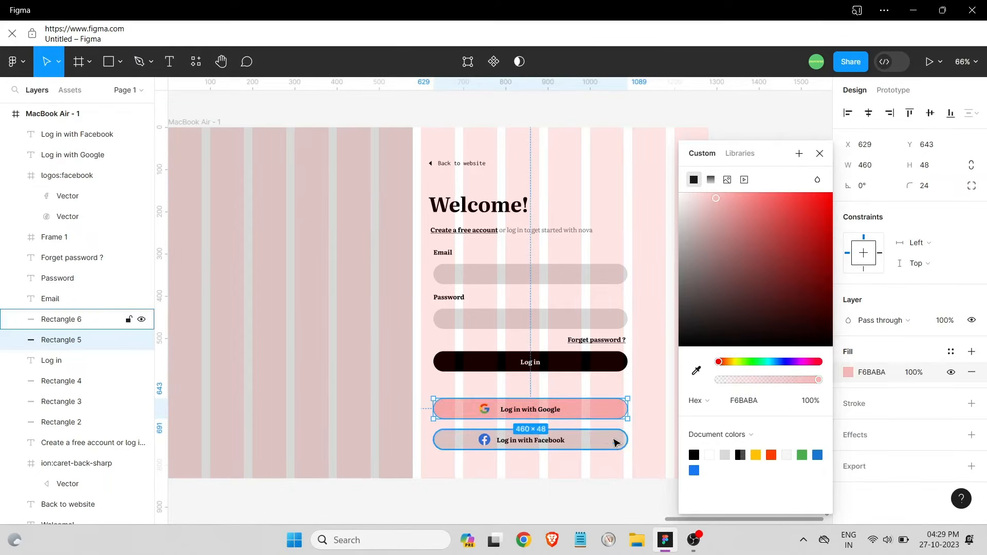
# Eyedrop the Google button's pink onto the Facebook button
pyautogui.click(615, 442)
pyautogui.click(848, 372)
pyautogui.click(697, 370)
pyautogui.click(600, 410)
pyautogui.click(652, 419)
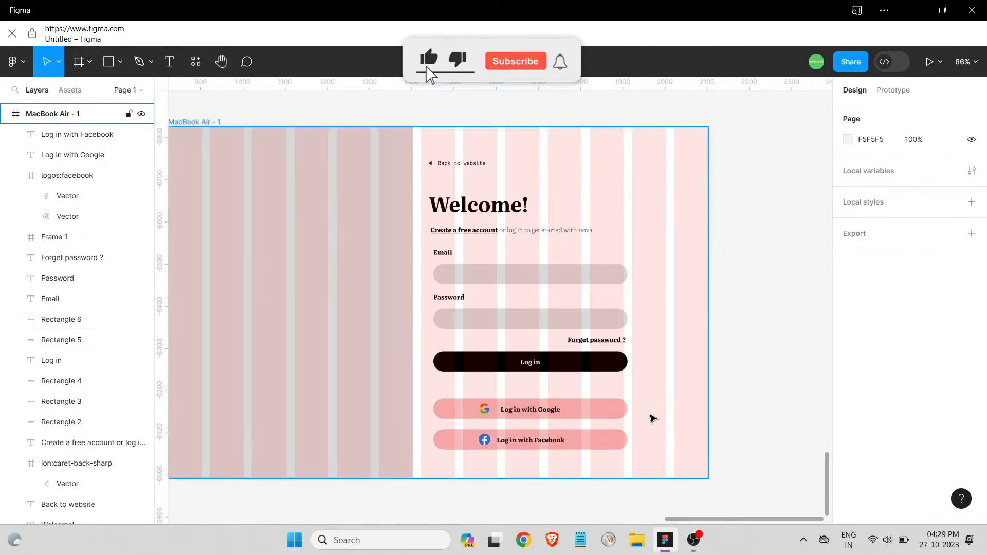
pyautogui.scroll(-2, 651, 418)
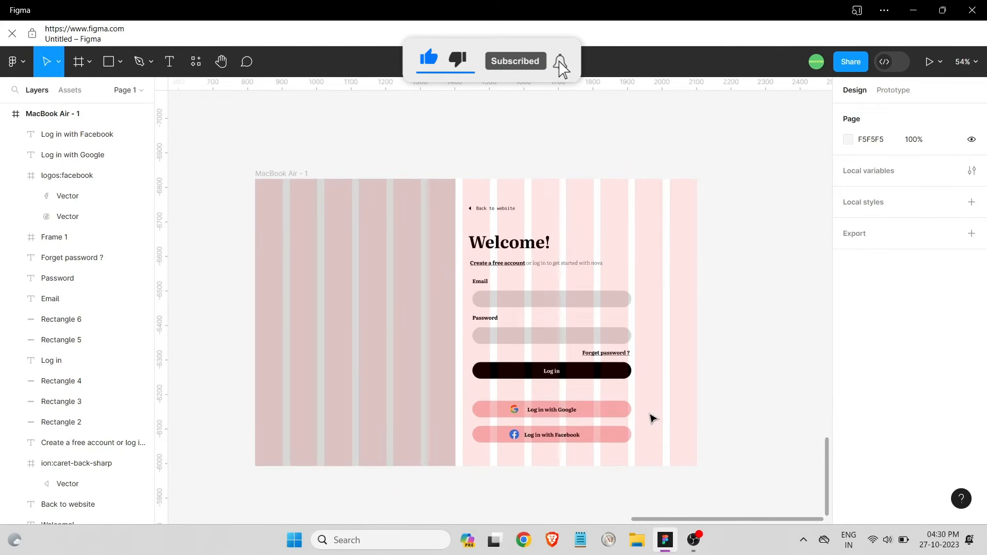
# Type a row of dots in the Password field with 20% letter spacing and 0 paragraph spacing
pyautogui.click(169, 62)
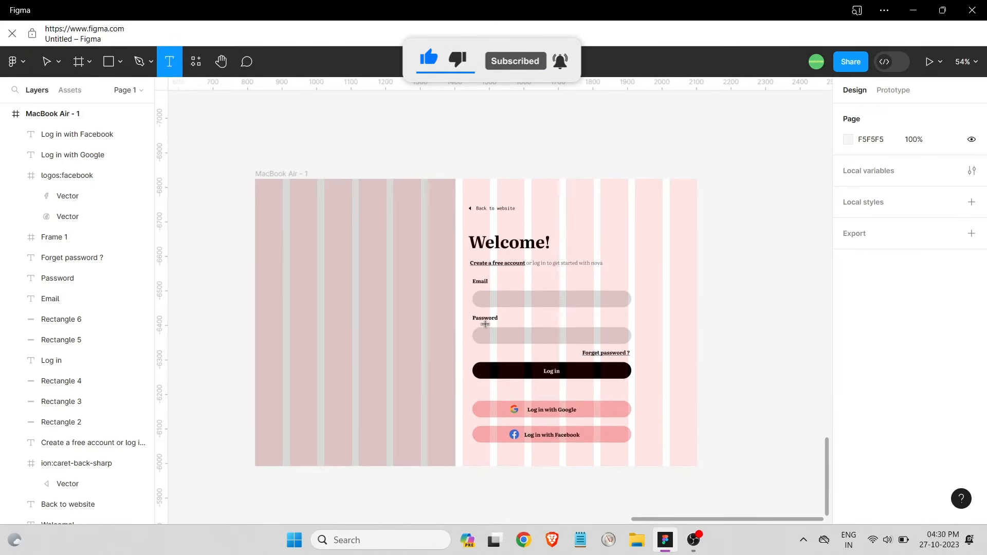
pyautogui.click(486, 326)
pyautogui.write('............')
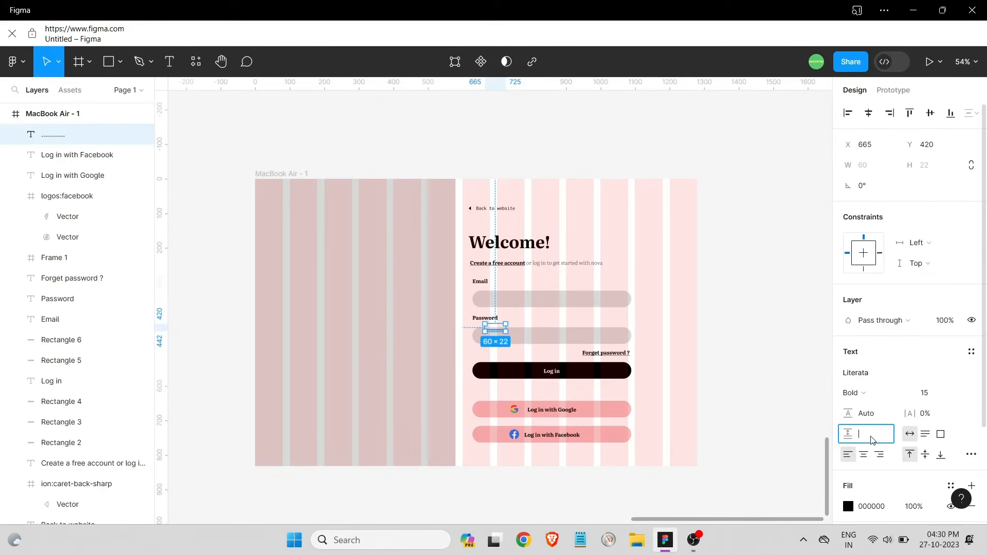
pyautogui.click(935, 413)
pyautogui.write('20')
pyautogui.press('Return')
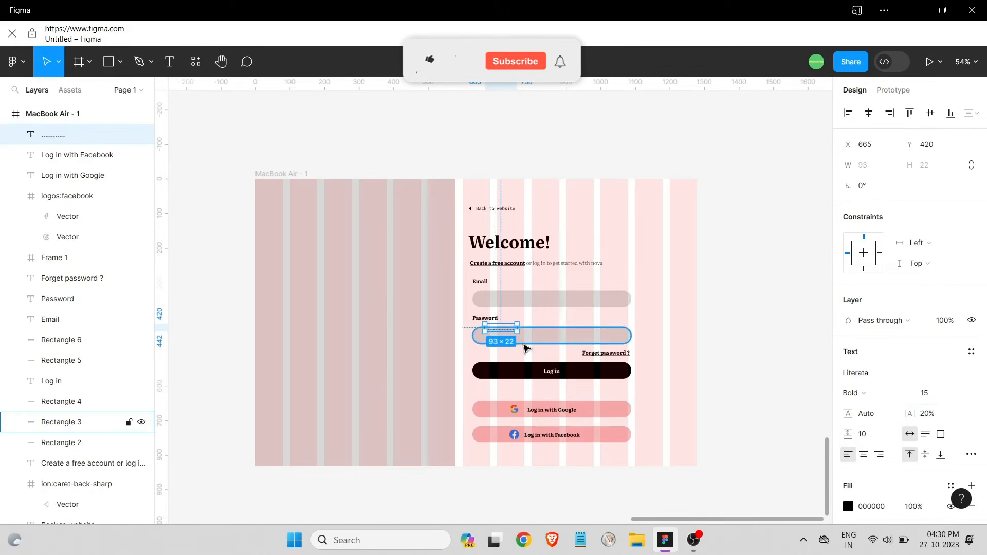
pyautogui.click(864, 433)
pyautogui.write('0')
pyautogui.press('Return')
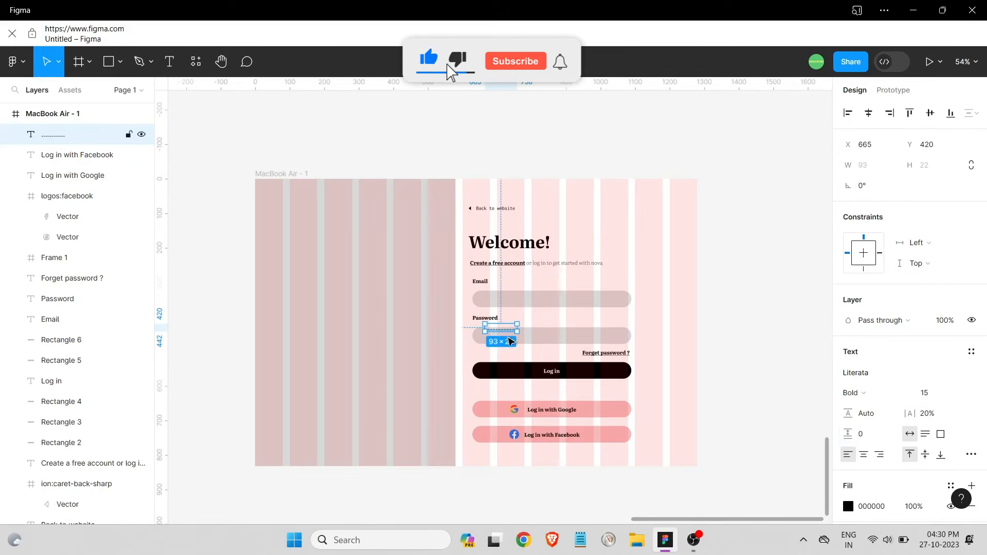
pyautogui.moveTo(511, 342); pyautogui.dragTo(513, 347)
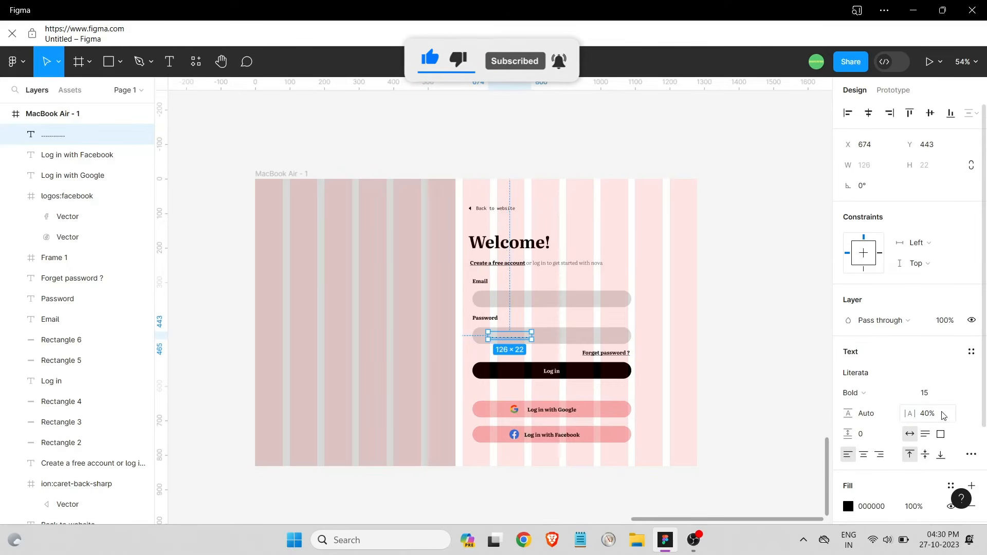
pyautogui.press('Escape')
# Restyle the dots to 60% letter spacing, ExtraBold, size 20, centred in the field
pyautogui.scroll(5, 590, 330)
pyautogui.click(539, 346)
pyautogui.click(544, 325)
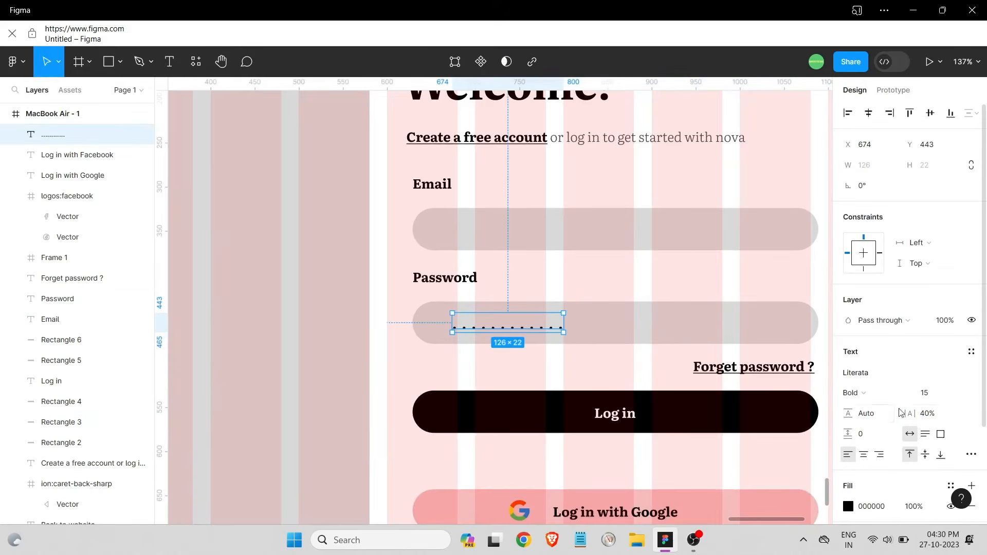
pyautogui.press('Return')
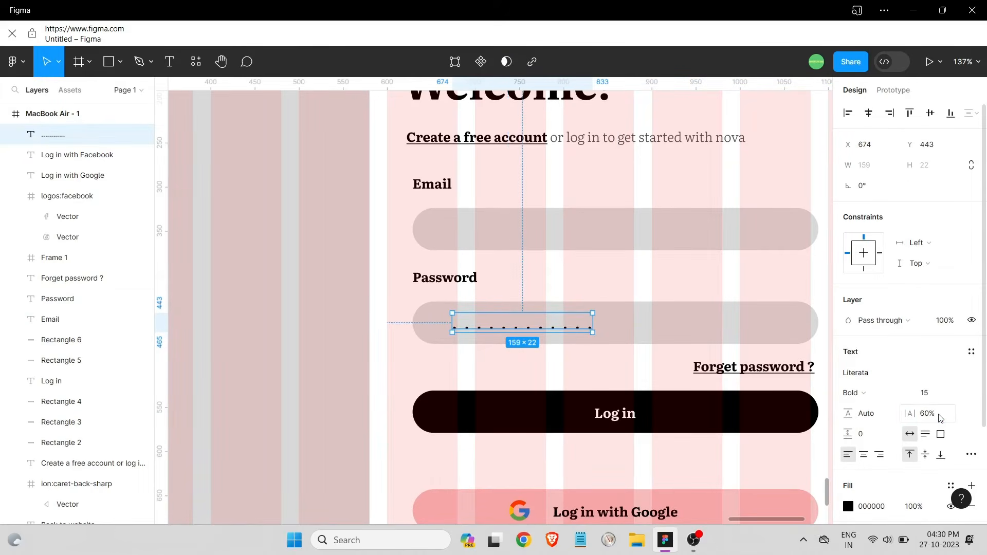
pyautogui.click(886, 396)
pyautogui.click(870, 377)
pyautogui.click(963, 398)
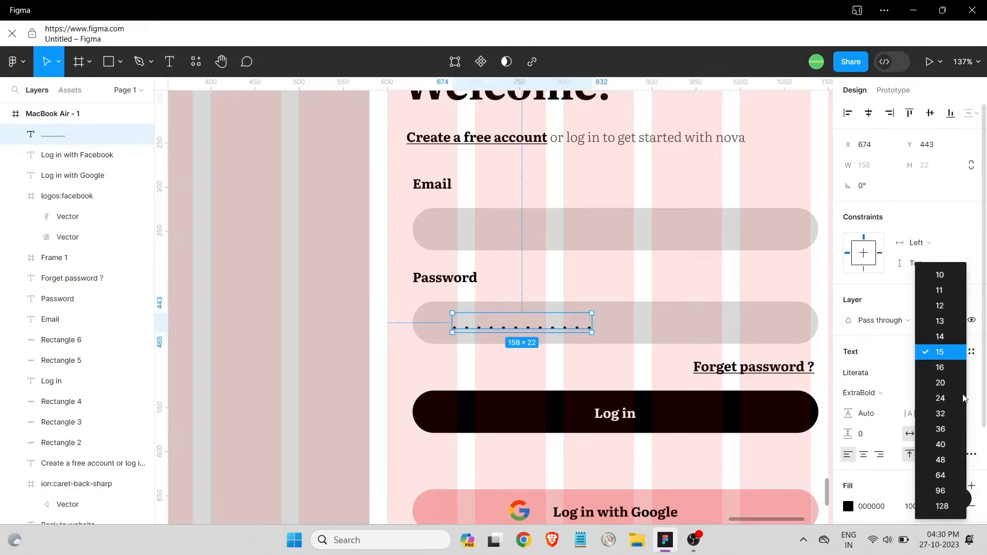
pyautogui.click(940, 382)
pyautogui.moveTo(581, 339); pyautogui.dragTo(577, 326)
pyautogui.click(566, 366)
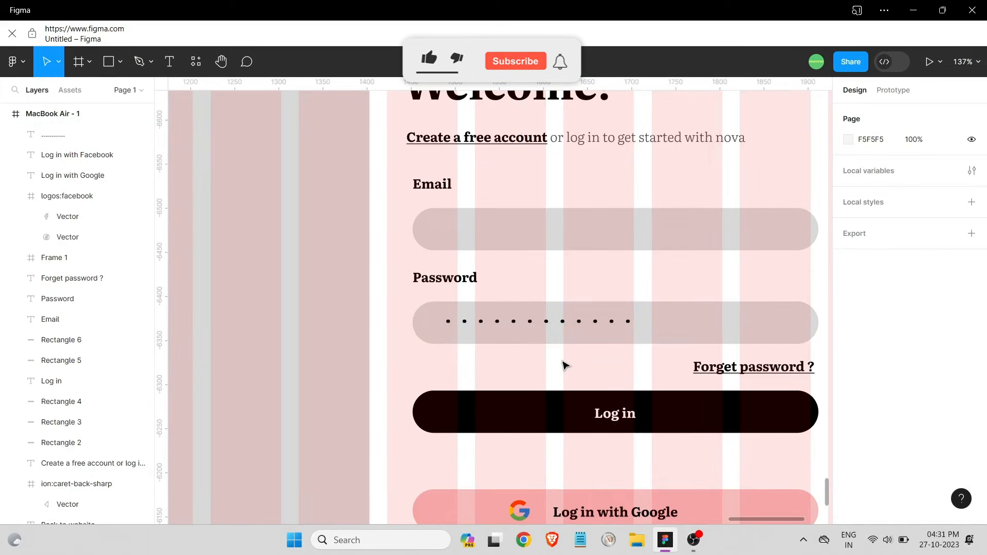
pyautogui.click(559, 323)
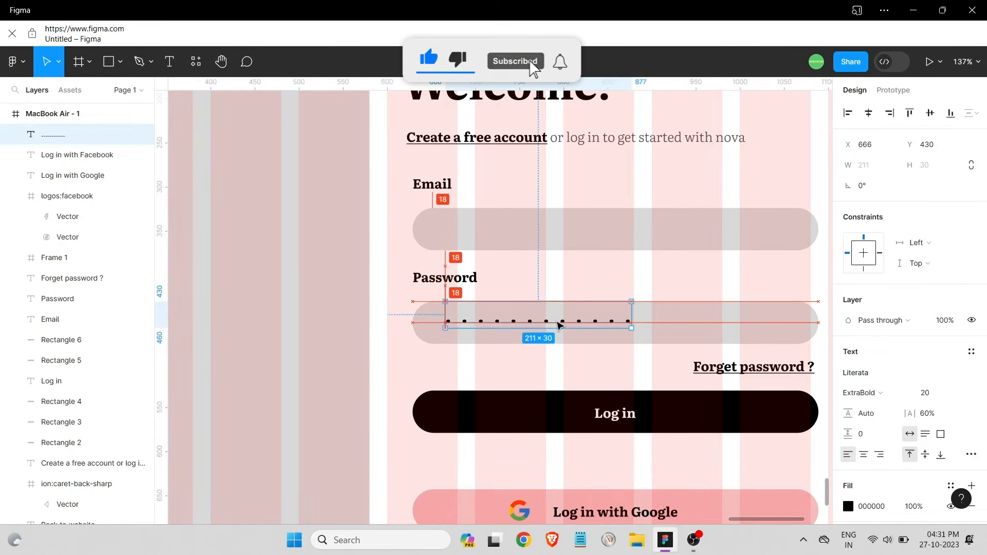
# Start a new text box inside the Email field
pyautogui.click(553, 359)
pyautogui.click(481, 237)
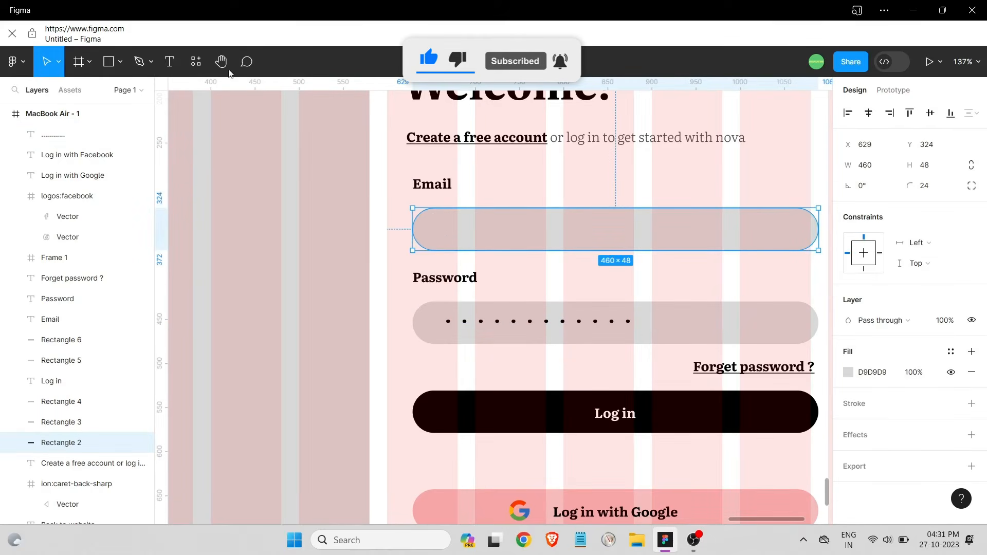
pyautogui.click(441, 229)
# Type a sample e-mail address in the Email field with 0% letter spacing
pyautogui.write('abc')
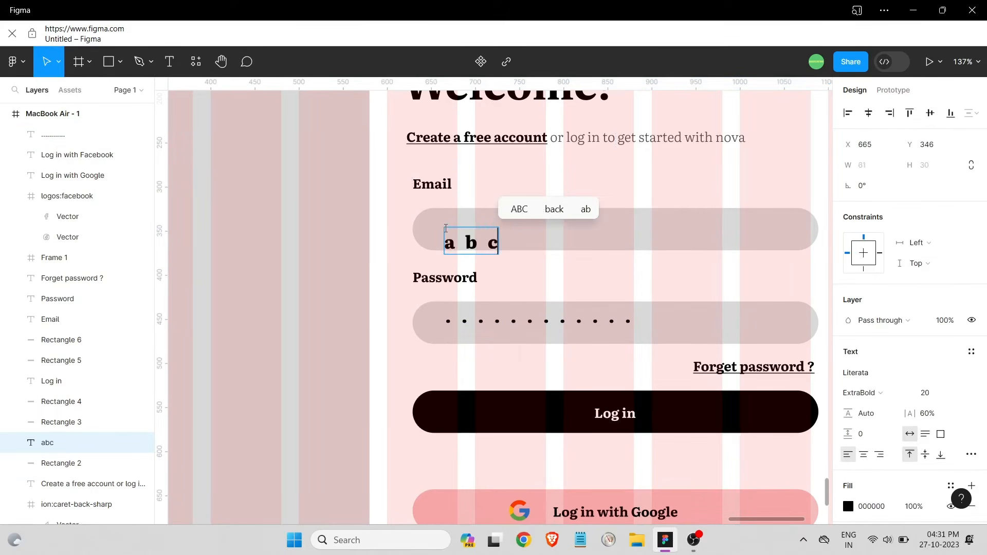
pyautogui.press('BackSpace')
pyautogui.press('BackSpace')
pyautogui.press('BackSpace')
pyautogui.click(933, 417)
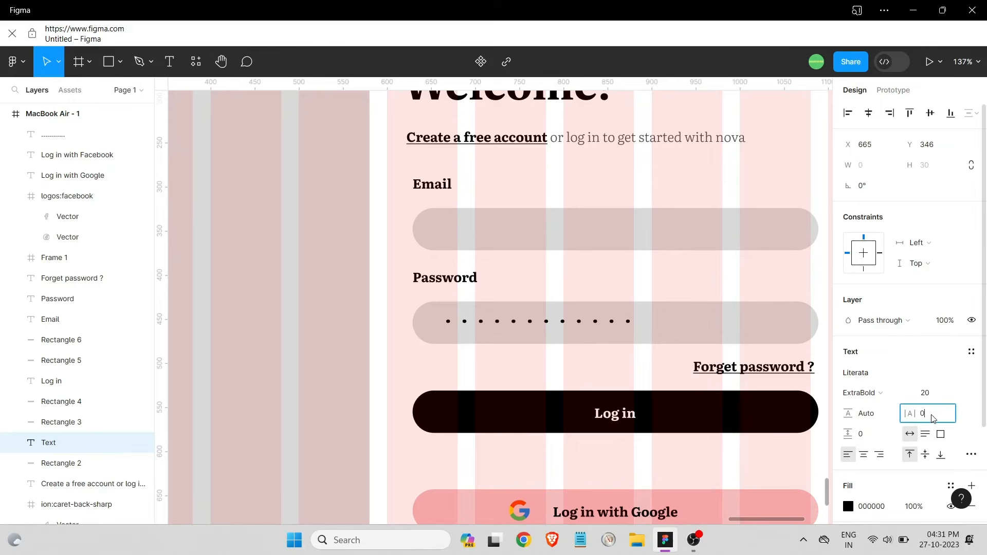
pyautogui.press('Return')
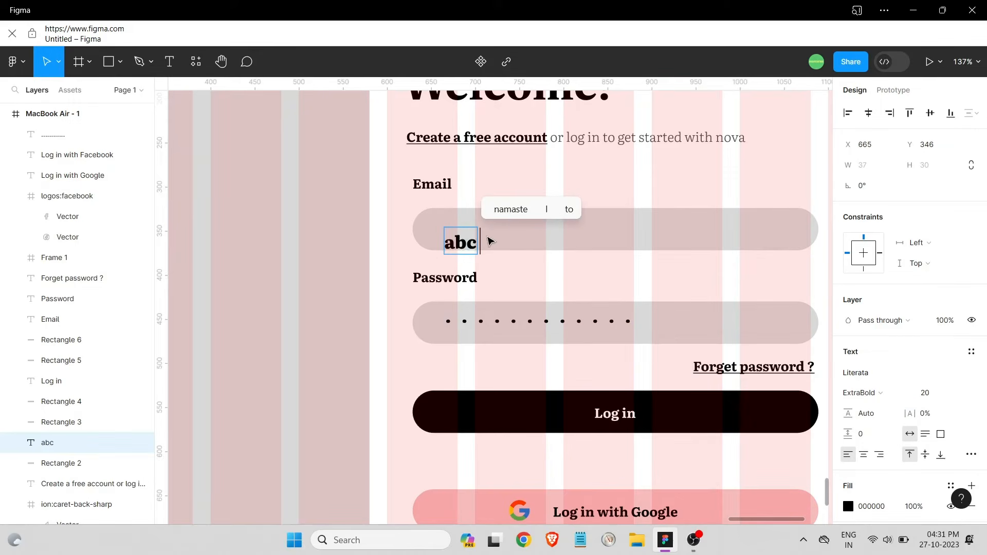
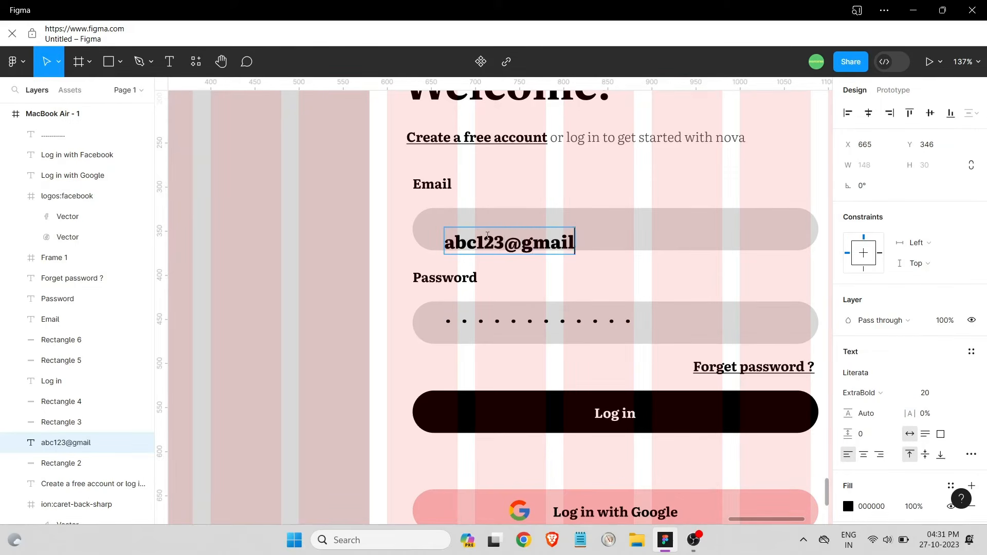
pyautogui.press('Escape')
pyautogui.moveTo(545, 241); pyautogui.dragTo(546, 231)
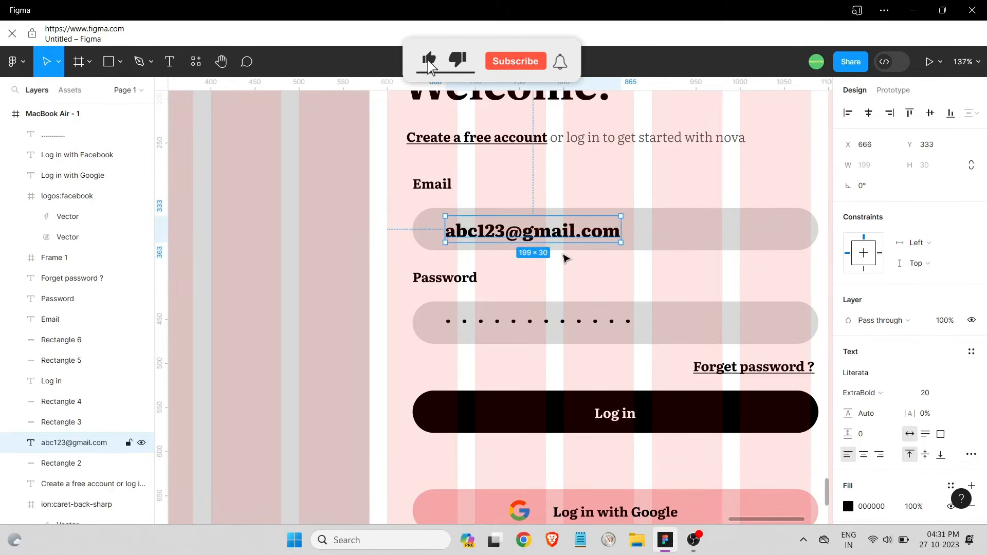
# Set the email text and password dots to 50% fill opacity
pyautogui.click(847, 506)
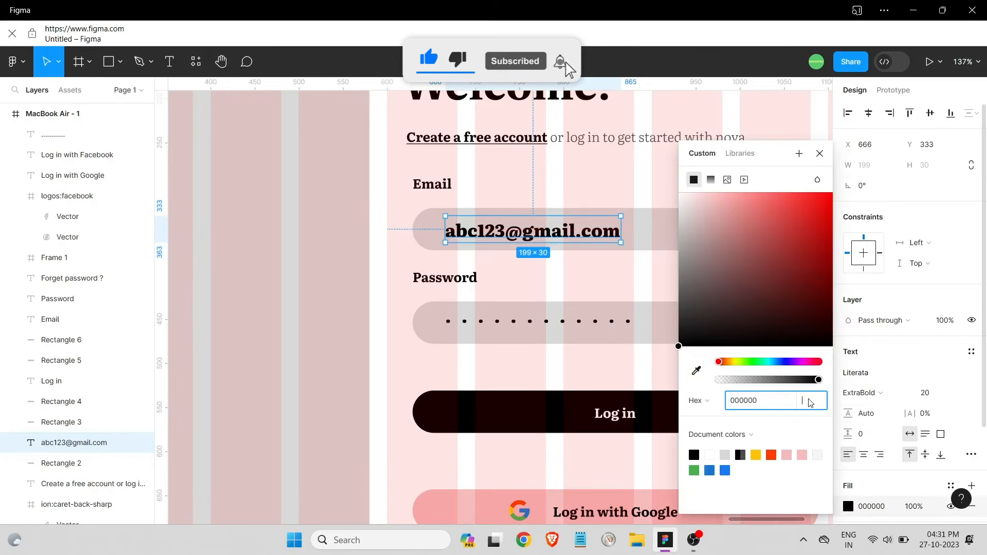
pyautogui.write('50')
pyautogui.press('Return')
pyautogui.click(615, 321)
pyautogui.click(848, 507)
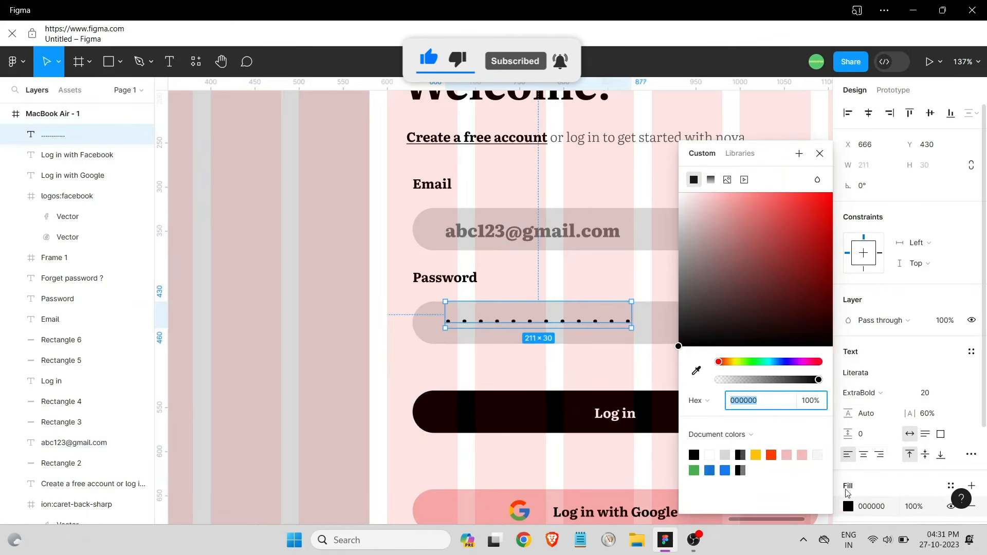
pyautogui.click(810, 406)
pyautogui.press('BackSpace')
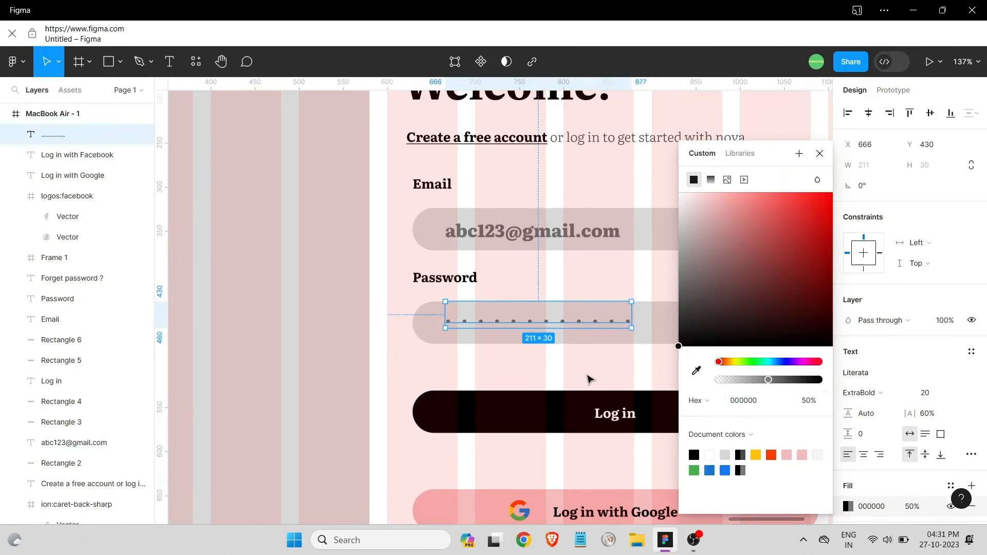
pyautogui.click(534, 231)
# Change the email text's font weight to Light
pyautogui.click(861, 392)
pyautogui.click(874, 304)
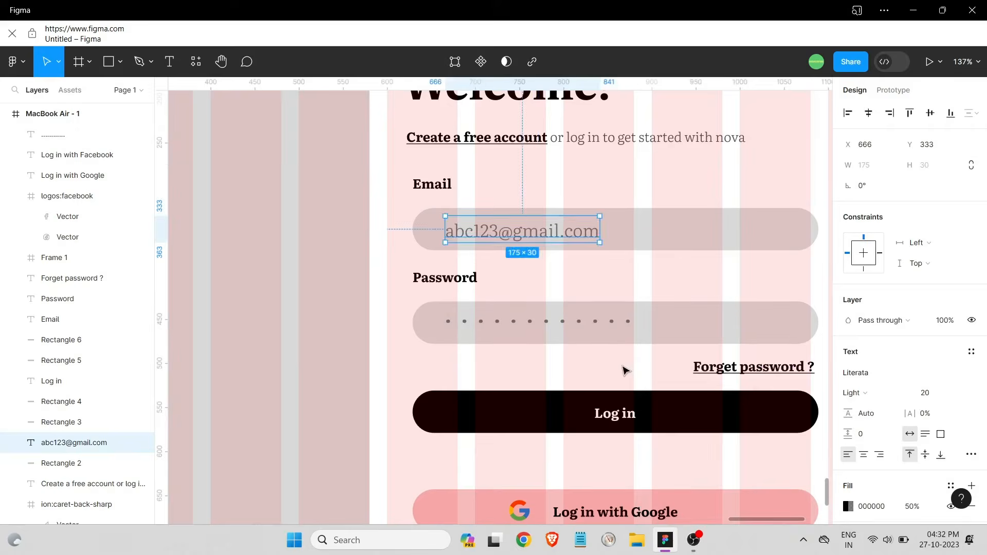
pyautogui.click(623, 370)
pyautogui.scroll(-5, 623, 370)
pyautogui.click(432, 294)
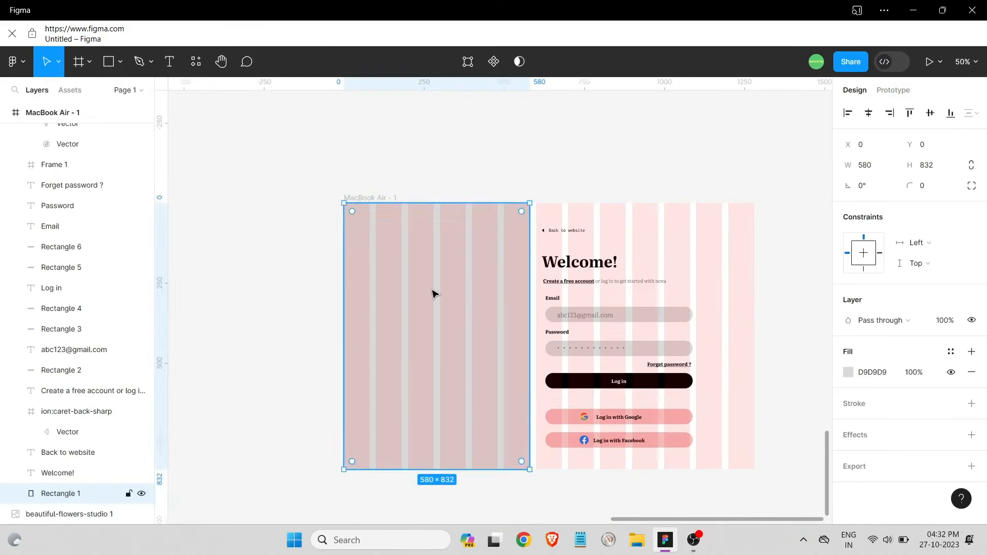
# Pull the grey rectangle out of the frame and scale the flower image to 1710×1074
pyautogui.scroll(-3, 435, 294)
pyautogui.scroll(8, 415, 220)
pyautogui.moveTo(203, 170); pyautogui.dragTo(524, 403)
pyautogui.scroll(-5, 529, 391)
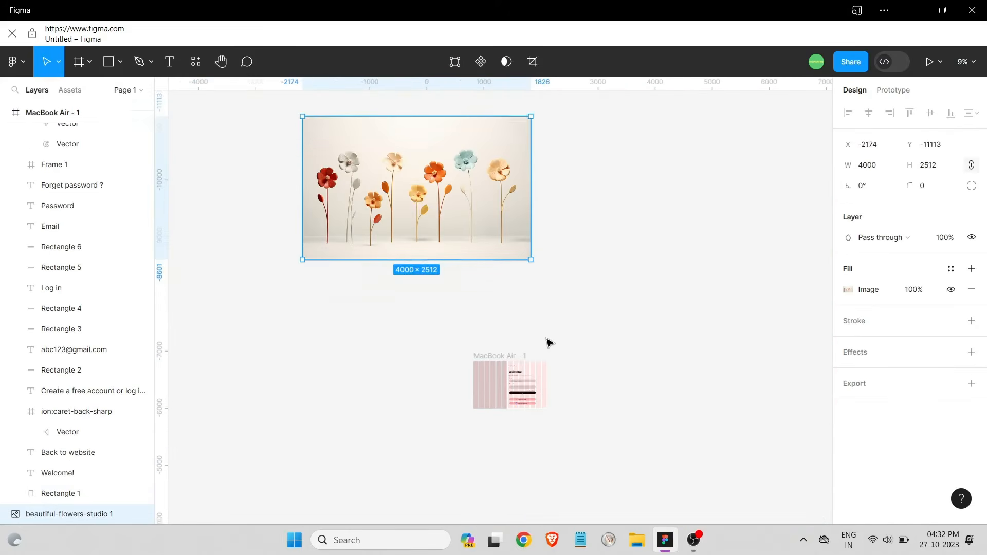
pyautogui.scroll(1, 540, 329)
pyautogui.moveTo(469, 200); pyautogui.dragTo(411, 286)
pyautogui.click(488, 393)
pyautogui.click(456, 288)
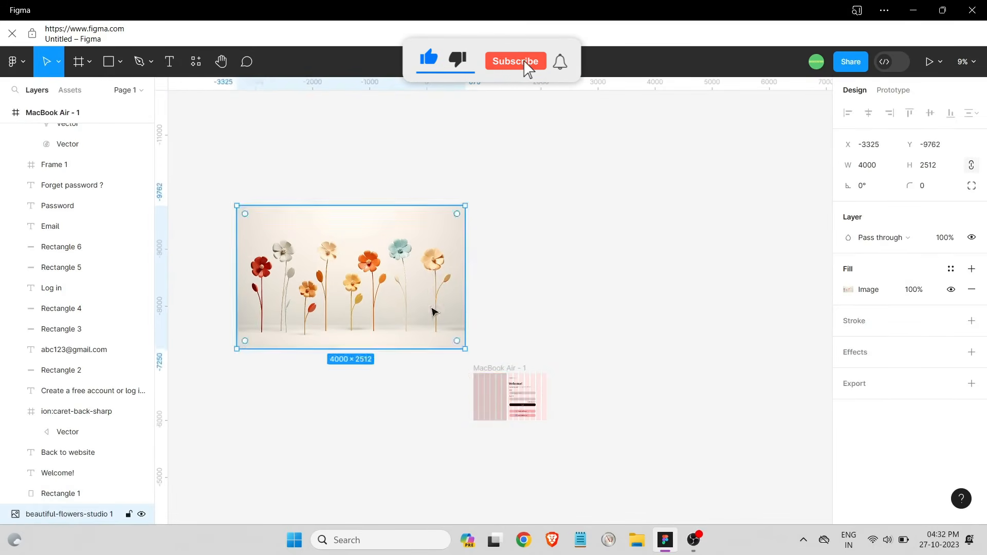
pyautogui.moveTo(491, 398); pyautogui.dragTo(346, 389)
pyautogui.moveTo(377, 300); pyautogui.dragTo(393, 247)
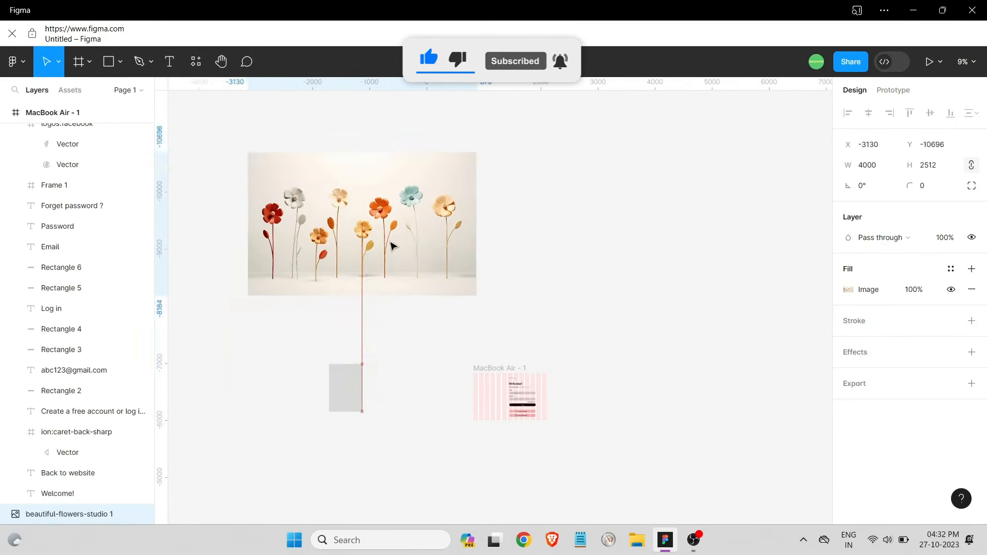
pyautogui.moveTo(476, 295); pyautogui.dragTo(346, 216)
pyautogui.moveTo(334, 174); pyautogui.dragTo(442, 293)
# Delete the flower image and return the grey rectangle to X 0, Y 0 in the frame
pyautogui.scroll(2, 57, 477)
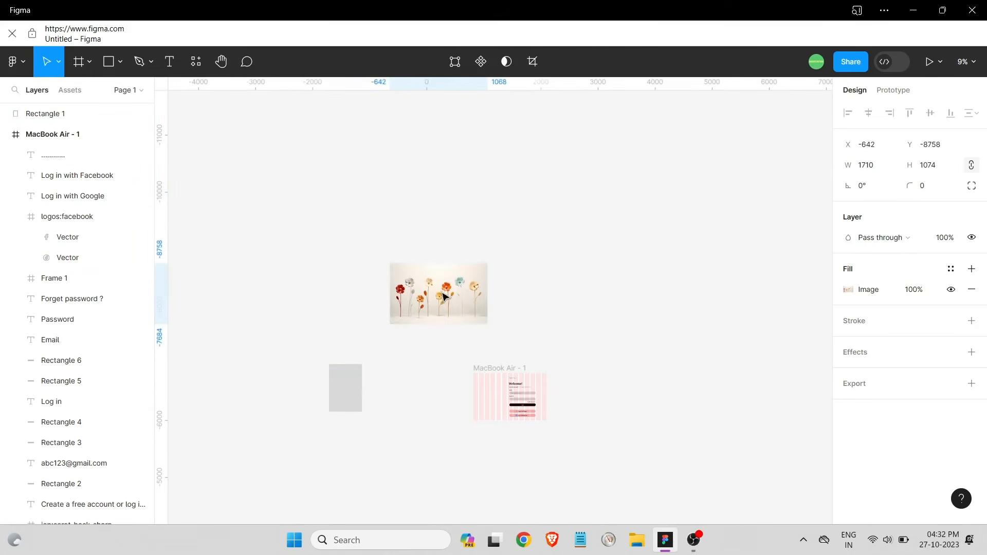
pyautogui.press('Delete')
pyautogui.moveTo(337, 388); pyautogui.dragTo(568, 381)
pyautogui.scroll(4, 479, 395)
pyautogui.scroll(-3, 592, 337)
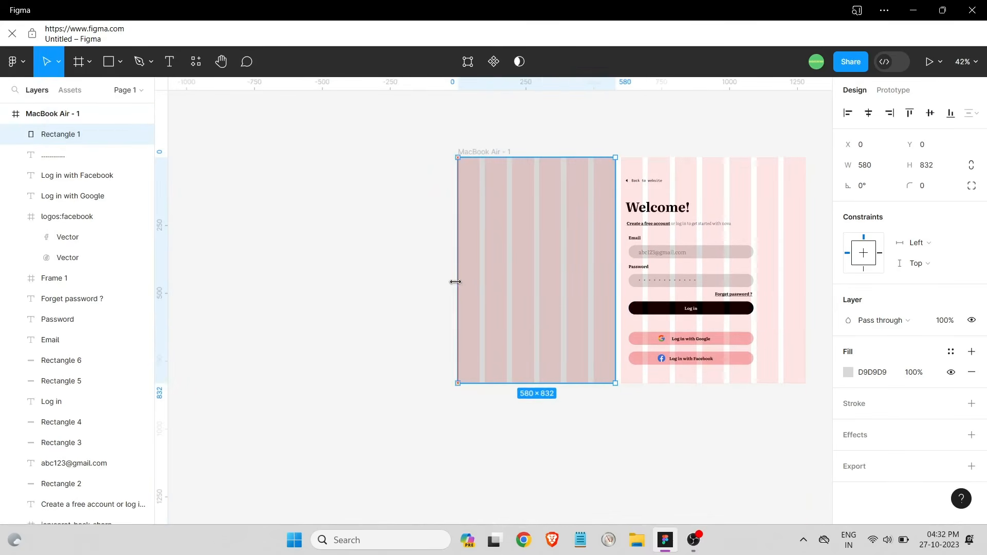
# Change the grey rectangle's fill to an image using the flowers file
pyautogui.click(848, 372)
pyautogui.click(727, 178)
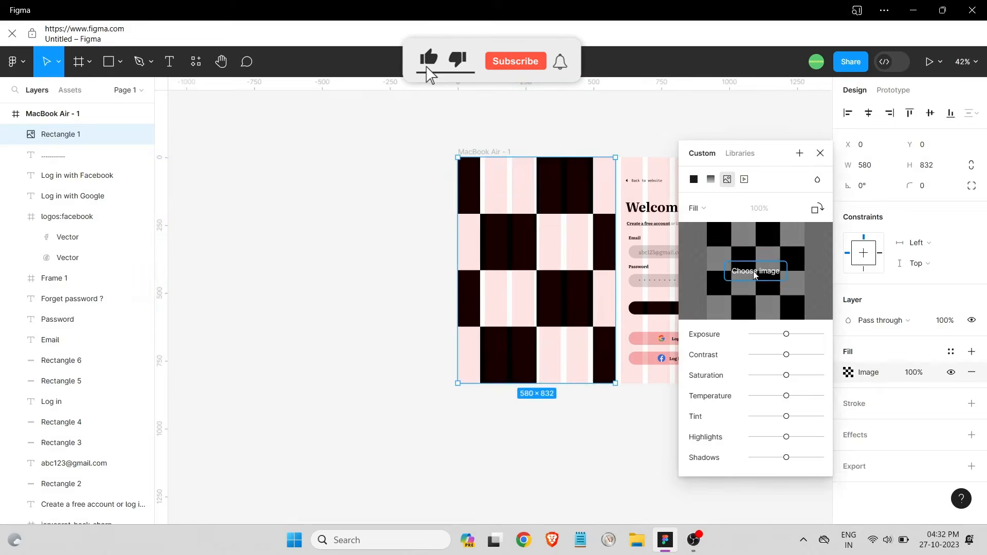
pyautogui.click(755, 271)
pyautogui.click(229, 121)
pyautogui.click(367, 286)
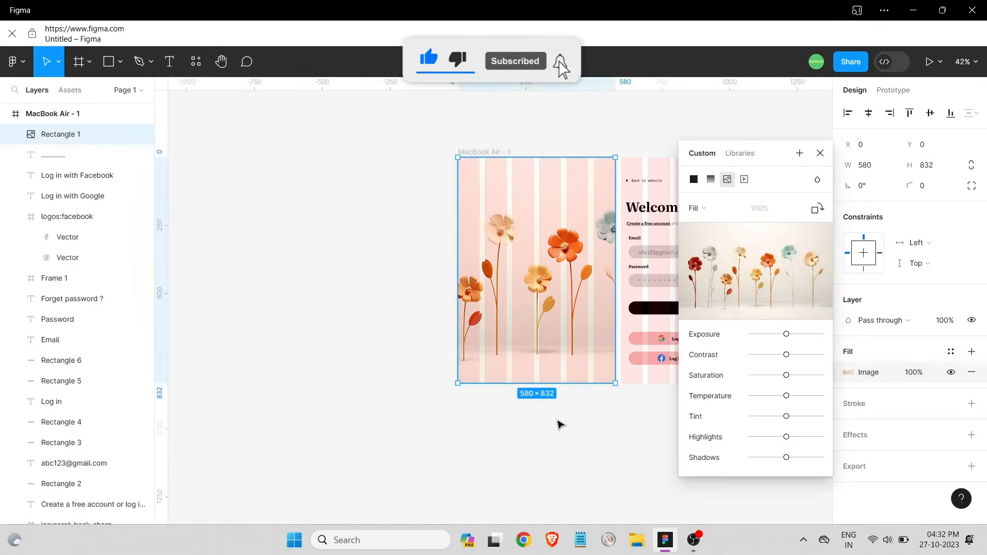
pyautogui.click(560, 422)
# Hide the MacBook Air - 1 frame's layout grid
pyautogui.click(482, 151)
pyautogui.click(951, 310)
pyautogui.press('Escape')
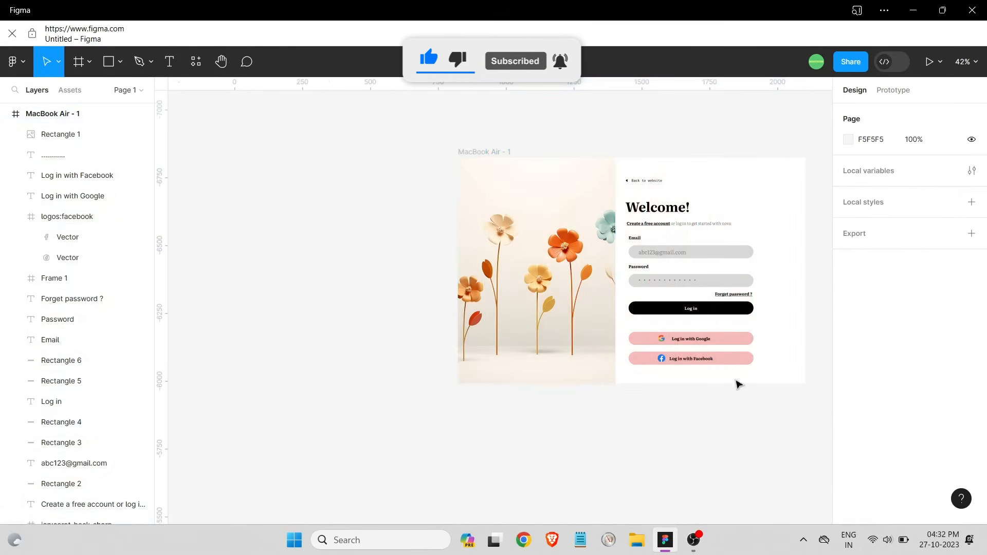
pyautogui.scroll(3, 808, 306)
pyautogui.scroll(1, 820, 411)
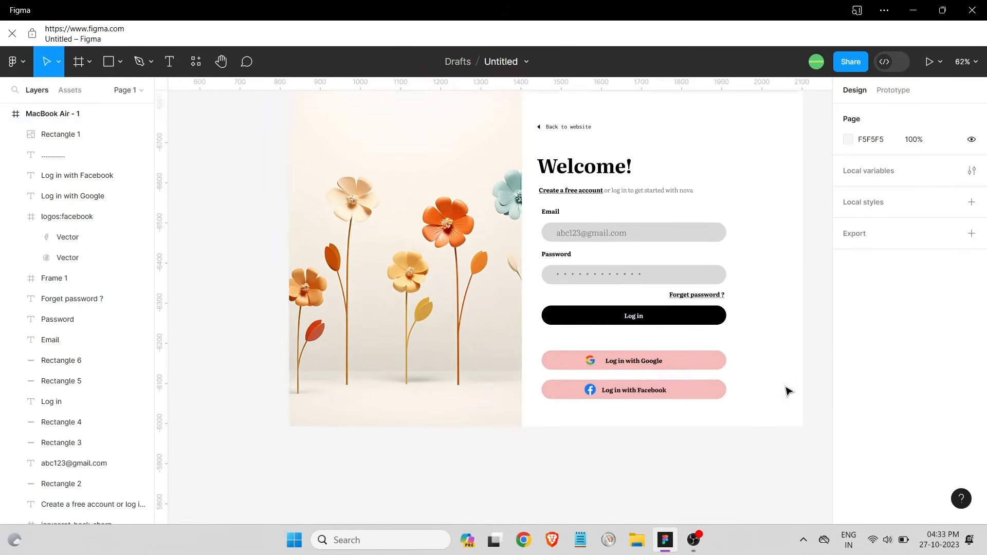
# Crop the flowers image fill and drag the flowers into a new position
pyautogui.click(406, 309)
pyautogui.click(849, 373)
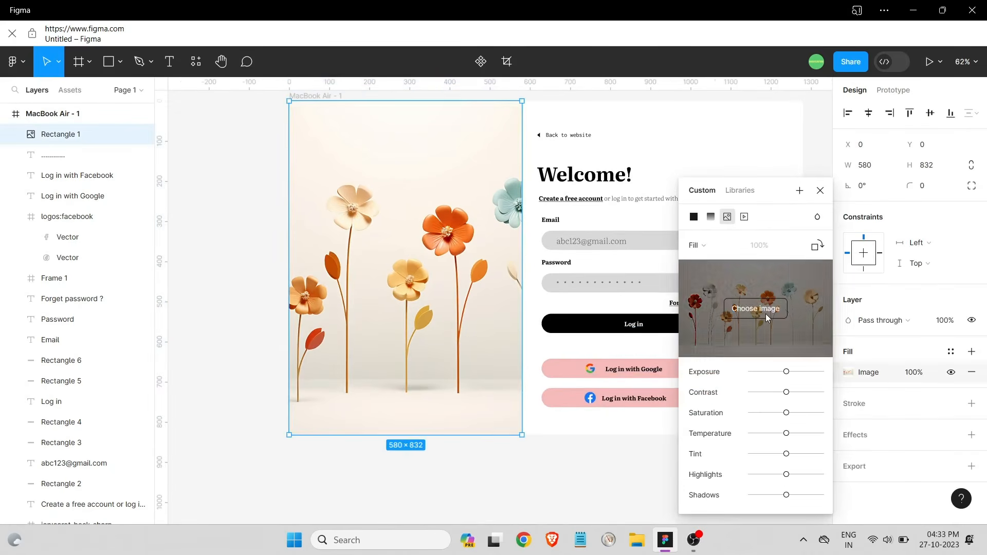
pyautogui.moveTo(415, 287); pyautogui.dragTo(381, 308)
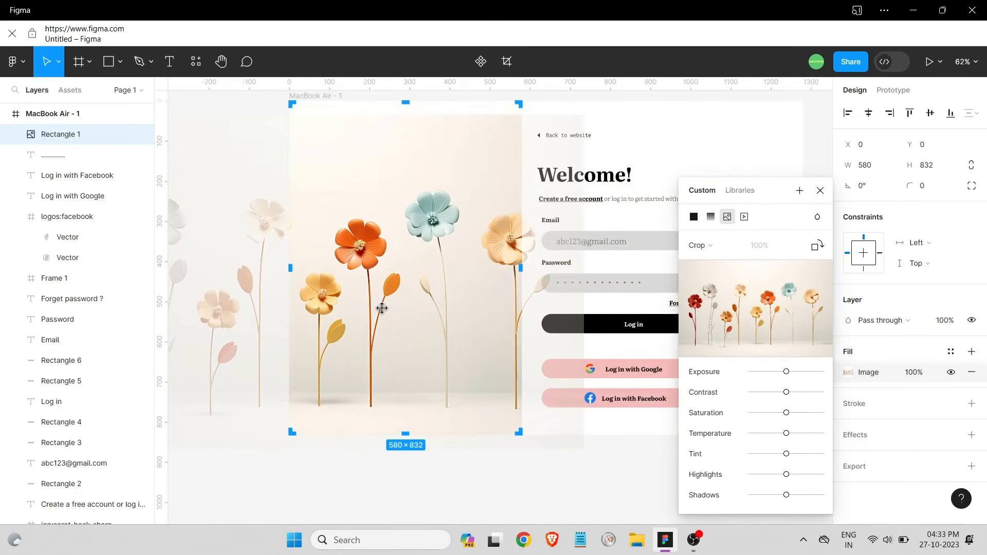
pyautogui.click(575, 444)
pyautogui.click(579, 440)
pyautogui.click(422, 321)
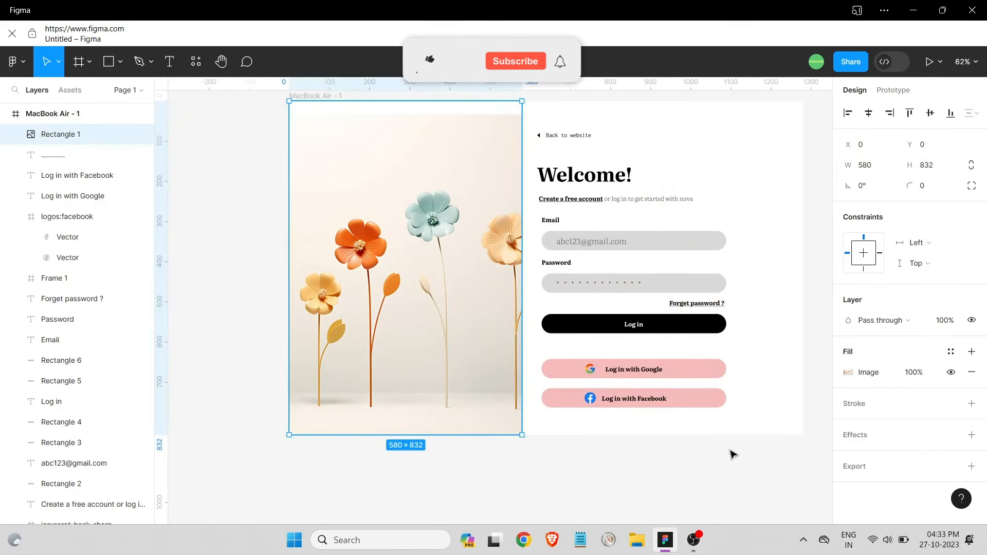
pyautogui.click(850, 374)
# Refine the crop: shift the image up, stretch the bottom edge down, extend the top edge up
pyautogui.moveTo(375, 282); pyautogui.dragTo(380, 265)
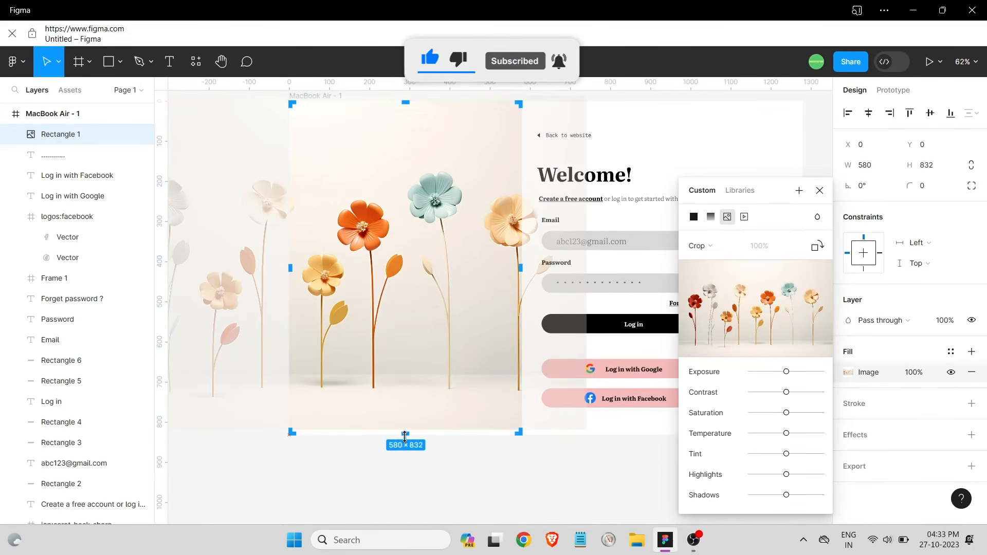
pyautogui.scroll(-2, 437, 334)
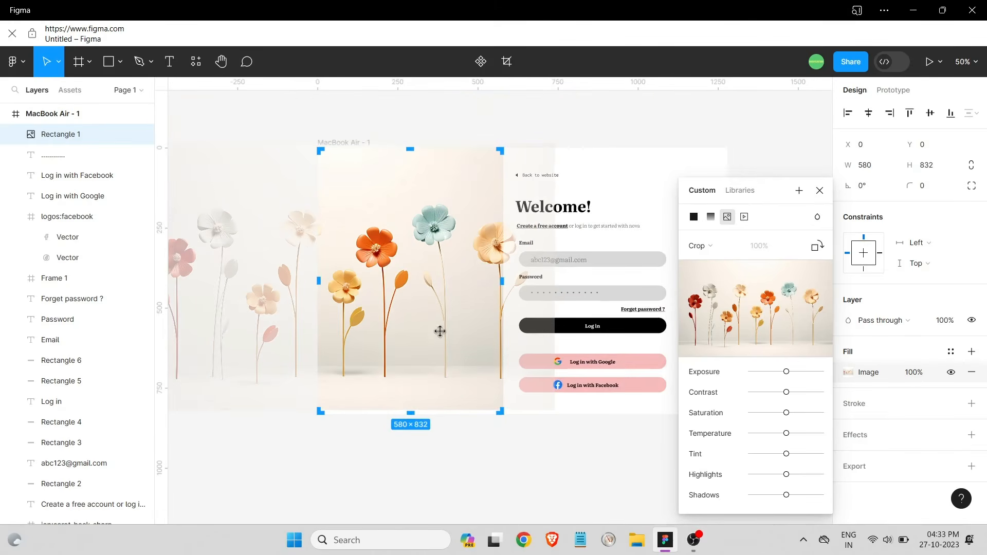
pyautogui.moveTo(544, 408)
pyautogui.mouseDown()
pyautogui.moveTo(544, 426)
pyautogui.moveTo(540, 415)
pyautogui.mouseUp()
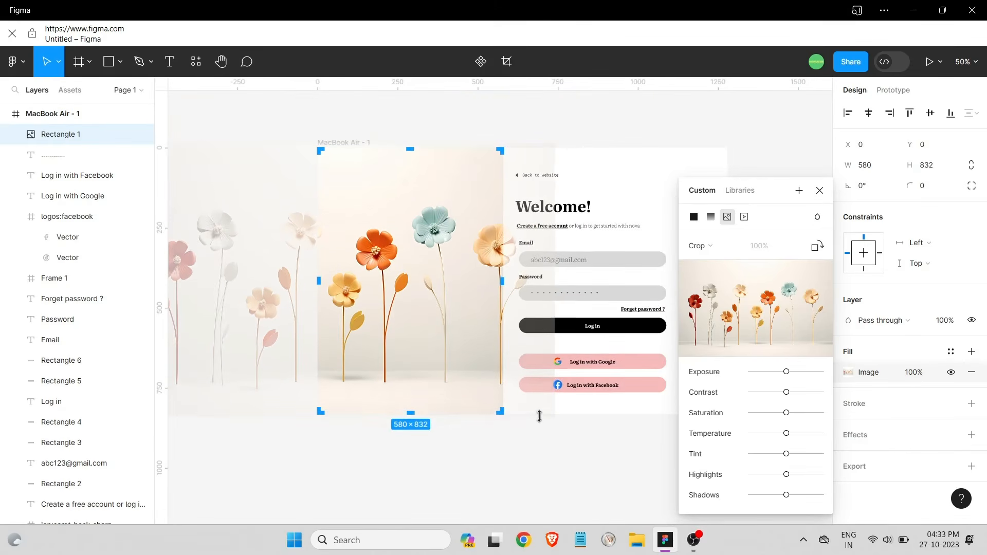
pyautogui.moveTo(422, 301); pyautogui.dragTo(428, 304)
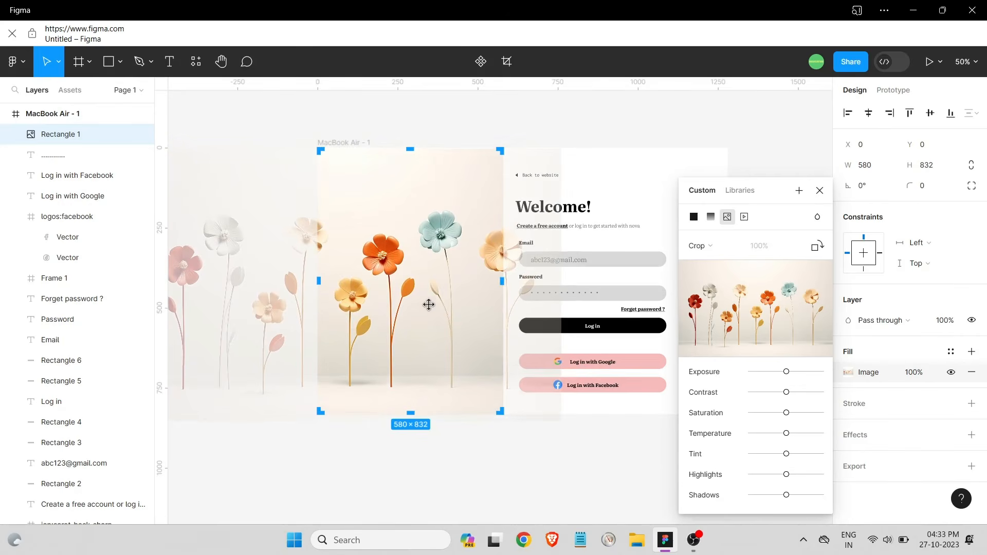
pyautogui.moveTo(523, 147); pyautogui.dragTo(524, 139)
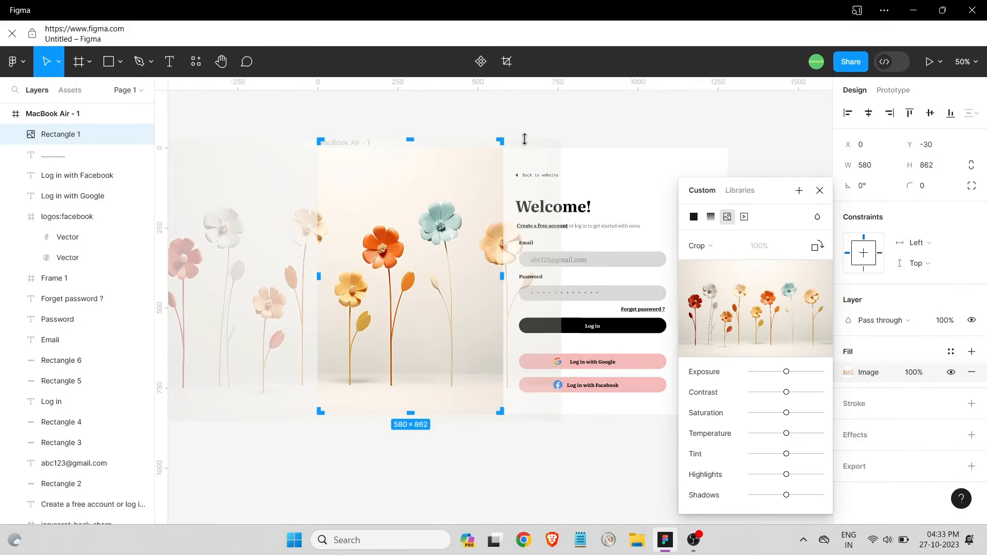
pyautogui.press('Escape')
pyautogui.click(468, 490)
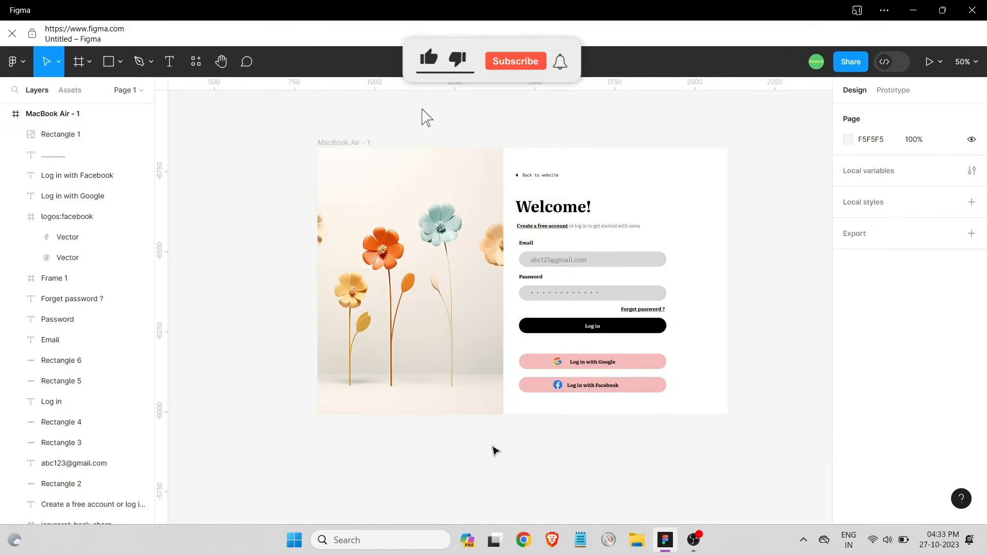
# With the layout grid shown, drag all login form layers right to the snap guide
pyautogui.click(611, 181)
pyautogui.click(949, 312)
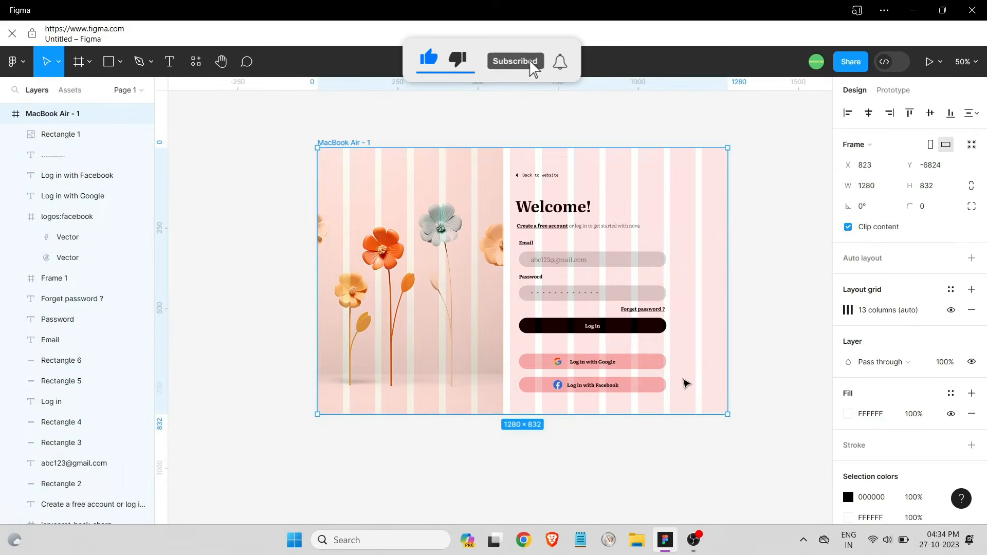
pyautogui.moveTo(674, 396); pyautogui.dragTo(513, 192)
pyautogui.moveTo(602, 302); pyautogui.dragTo(614, 304)
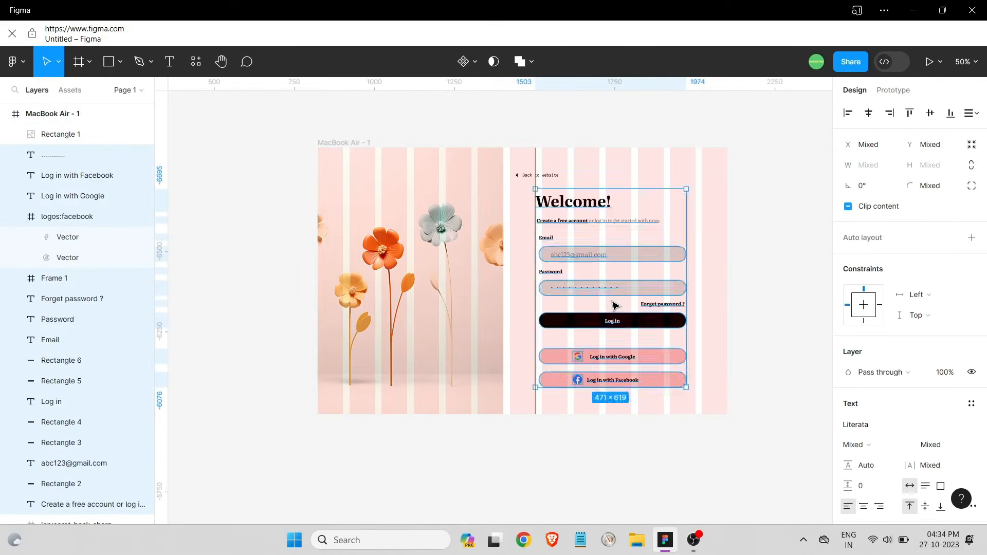
pyautogui.click(288, 287)
# Hide the MacBook Air - 1 frame's layout grid again
pyautogui.click(343, 143)
pyautogui.click(950, 310)
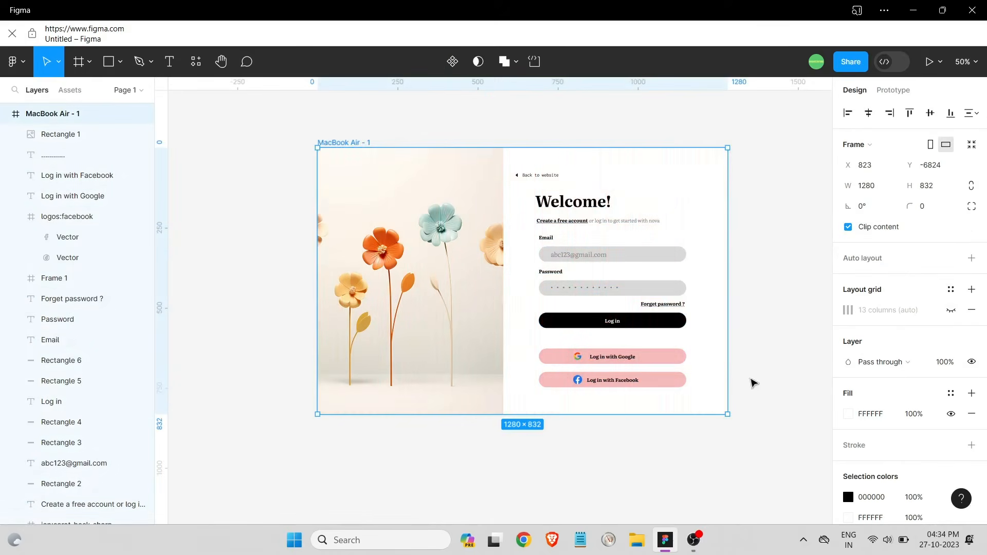
pyautogui.click(758, 354)
pyautogui.scroll(2, 616, 231)
pyautogui.click(701, 392)
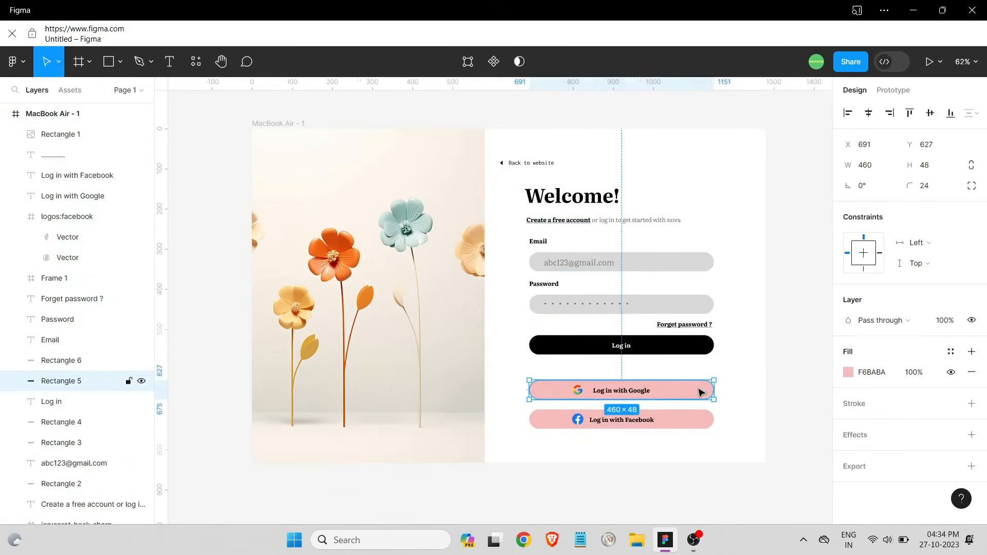
# Fill the Google and Facebook buttons with the peach FCCBAD sampled from the flowers
pyautogui.click(845, 372)
pyautogui.click(696, 370)
pyautogui.click(348, 249)
pyautogui.click(457, 307)
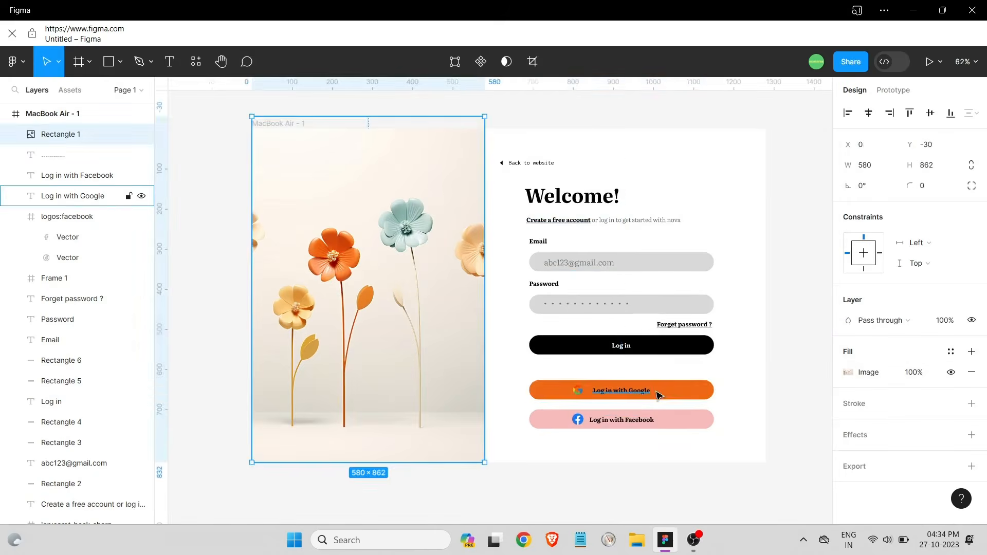
pyautogui.click(691, 394)
pyautogui.click(848, 372)
pyautogui.click(727, 195)
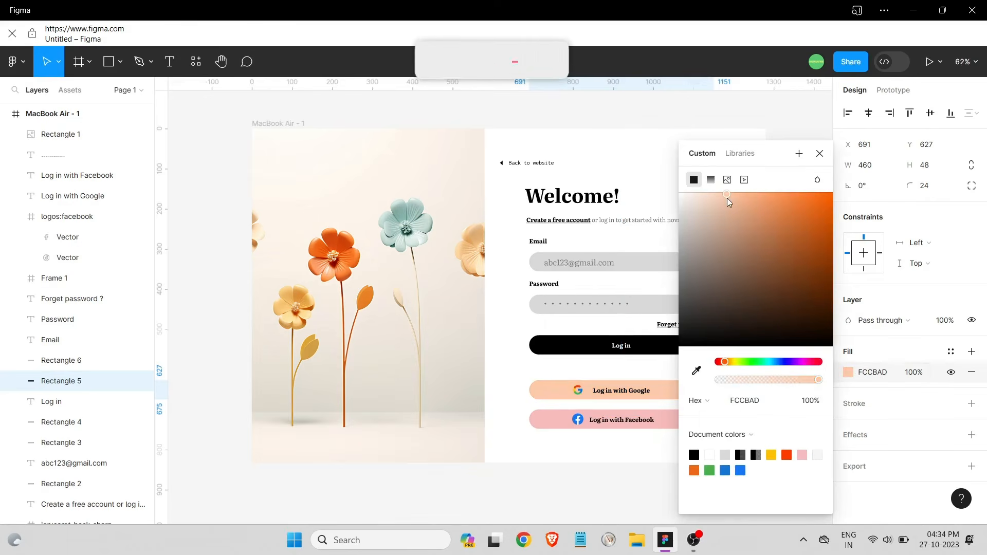
pyautogui.click(662, 367)
pyautogui.click(675, 420)
pyautogui.click(848, 372)
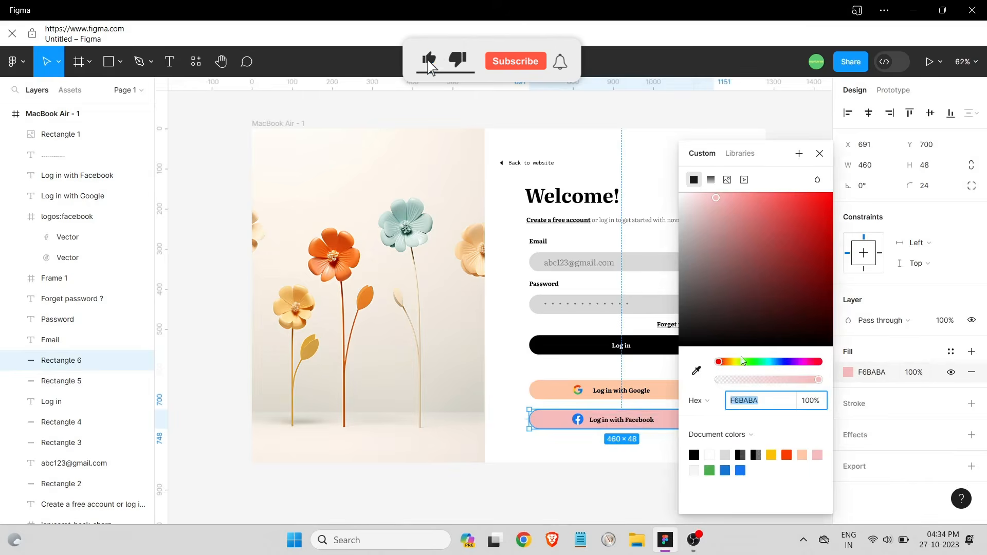
pyautogui.click(697, 371)
pyautogui.click(664, 388)
pyautogui.click(658, 455)
# Give the email and password fields the button peach at lowered opacity for a pale tint
pyautogui.click(701, 271)
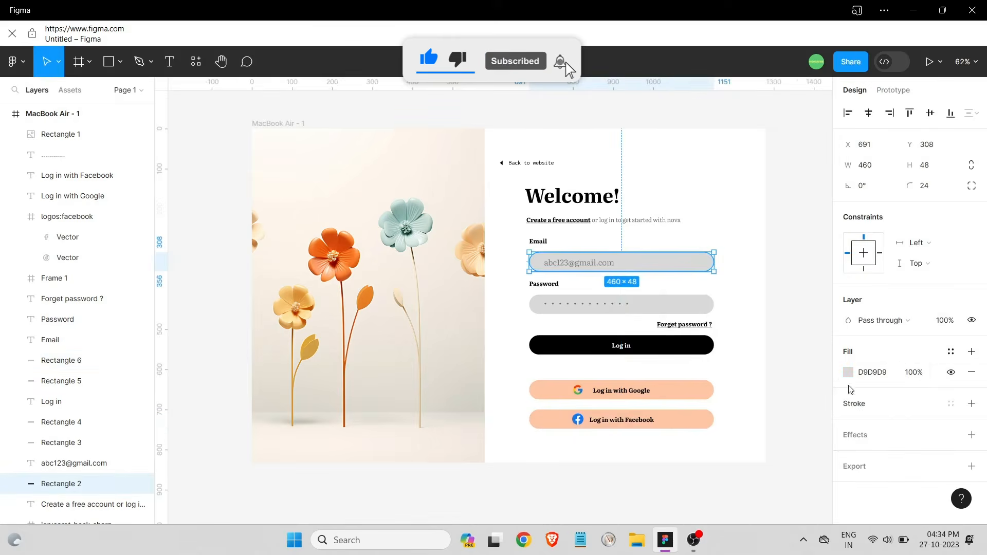
pyautogui.click(848, 372)
pyautogui.click(696, 371)
pyautogui.click(671, 389)
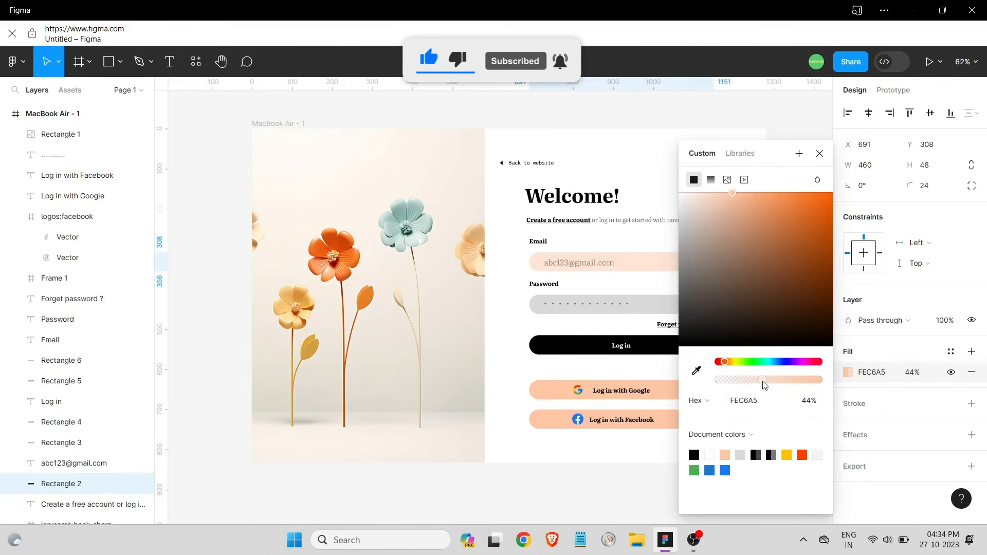
pyautogui.moveTo(764, 385); pyautogui.dragTo(757, 385)
pyautogui.click(663, 315)
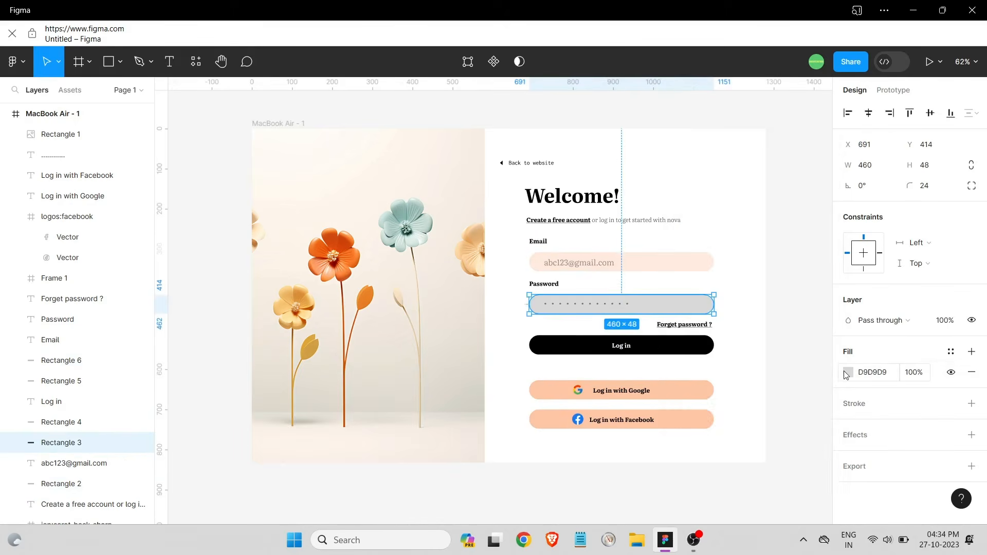
pyautogui.click(848, 372)
pyautogui.click(697, 370)
pyautogui.click(679, 270)
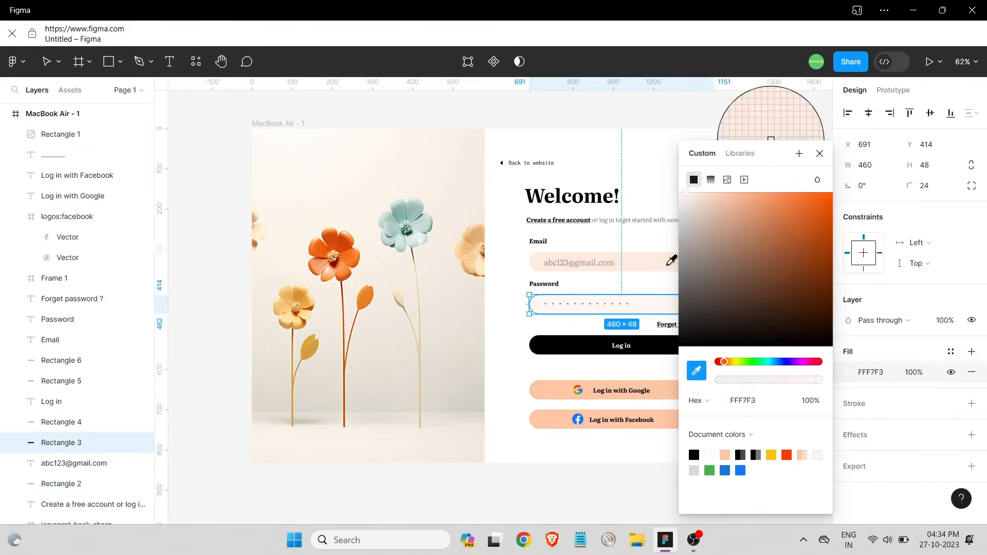
pyautogui.press('Escape')
pyautogui.press('Escape')
pyautogui.scroll(1, 727, 424)
pyautogui.scroll(-1, 679, 402)
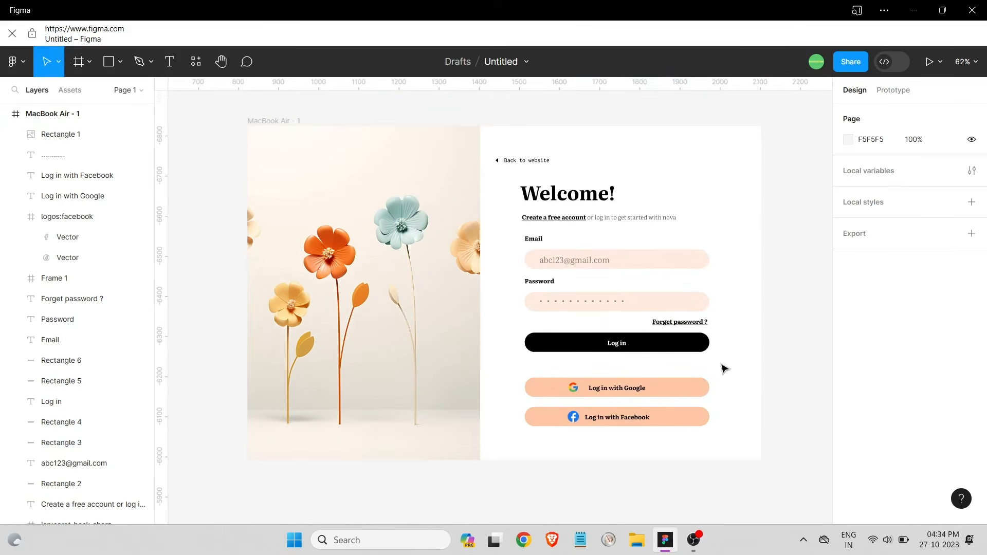
pyautogui.scroll(1, 568, 170)
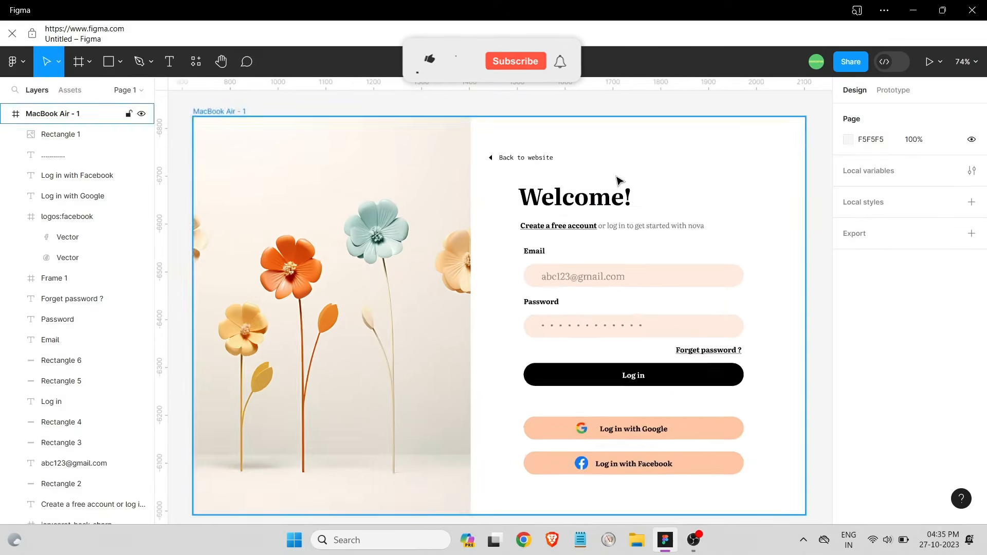
pyautogui.scroll(-2, 607, 185)
pyautogui.scroll(2, 749, 293)
pyautogui.scroll(-1, 436, 231)
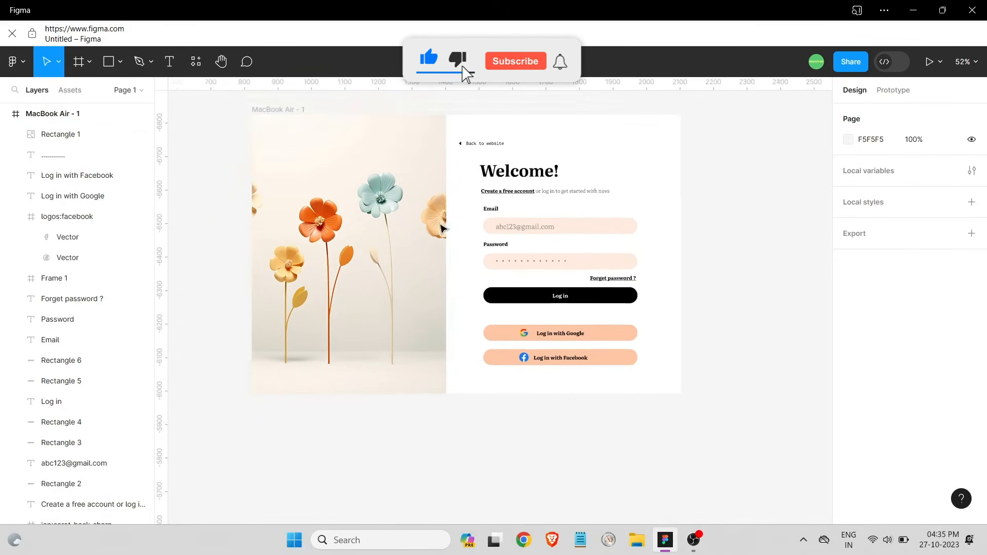
pyautogui.scroll(1, 329, 185)
pyautogui.click(280, 145)
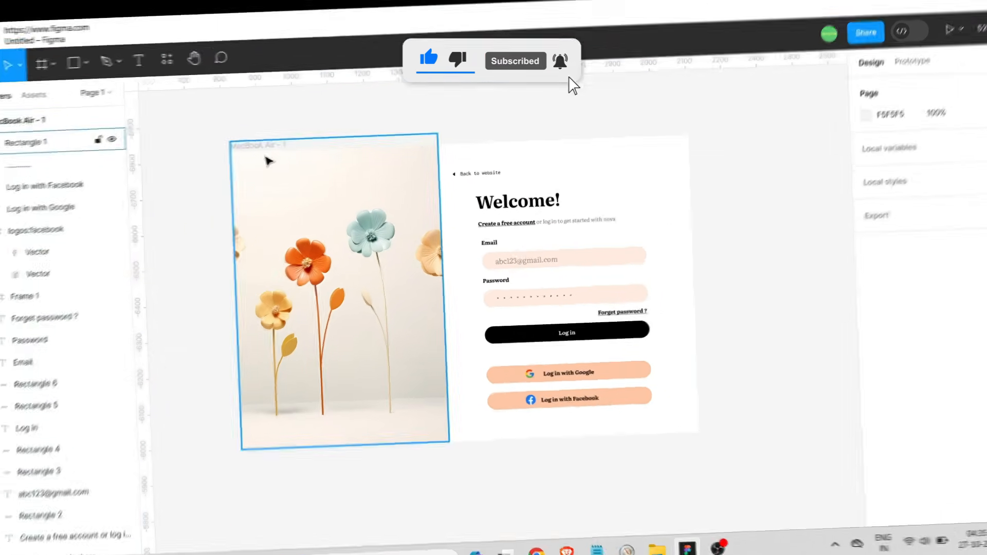